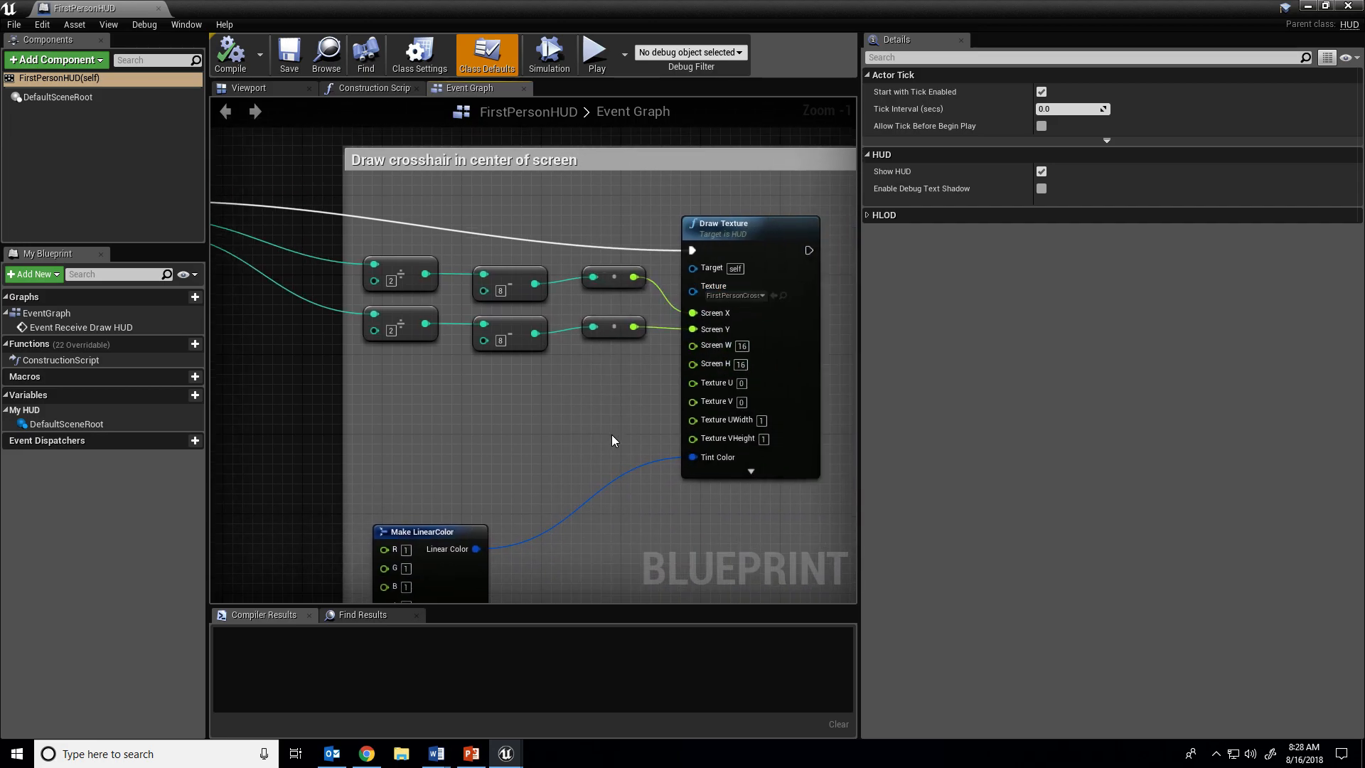
Step: Examine the crosshair drawing nodes in the FirstPersonHUD event graph, and close that blueprint
right_click_drag(604, 448, 559, 416)
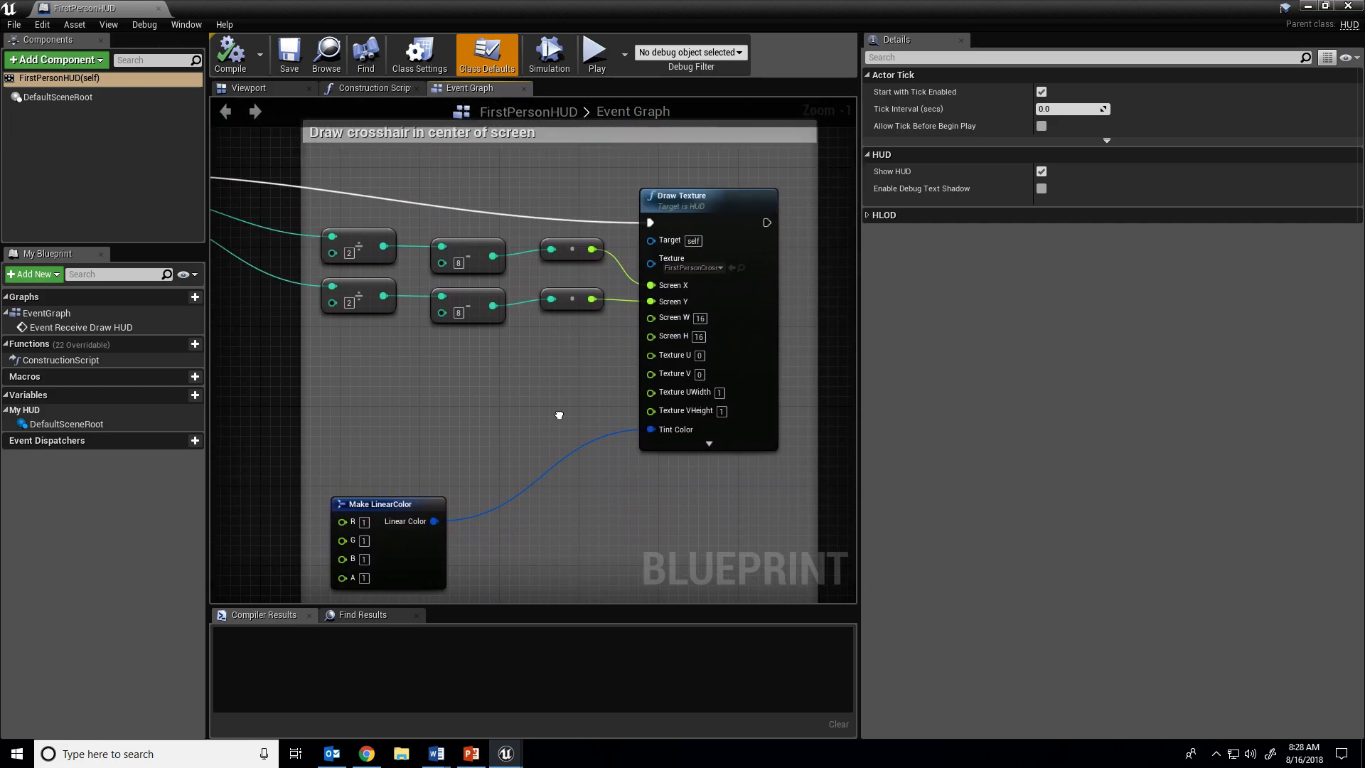
right_click(161, 10)
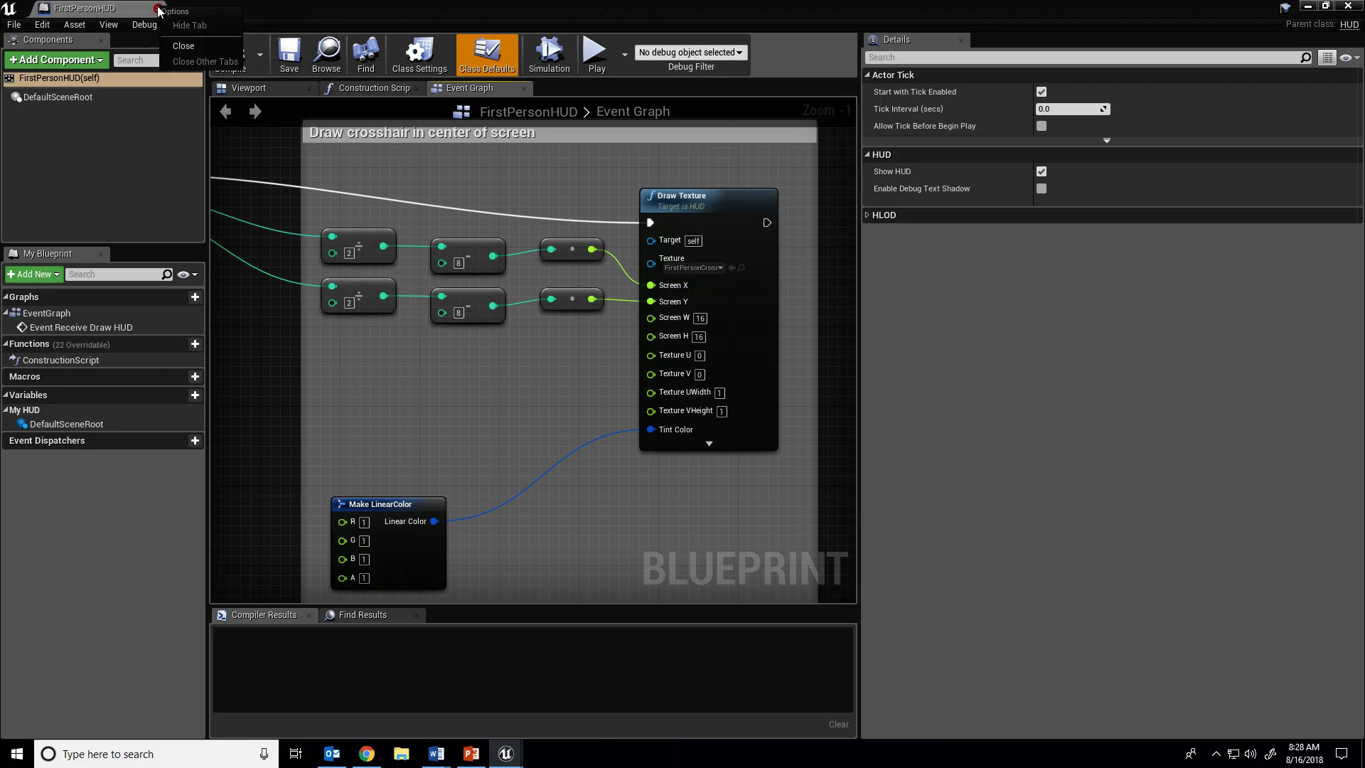
left_click(159, 10)
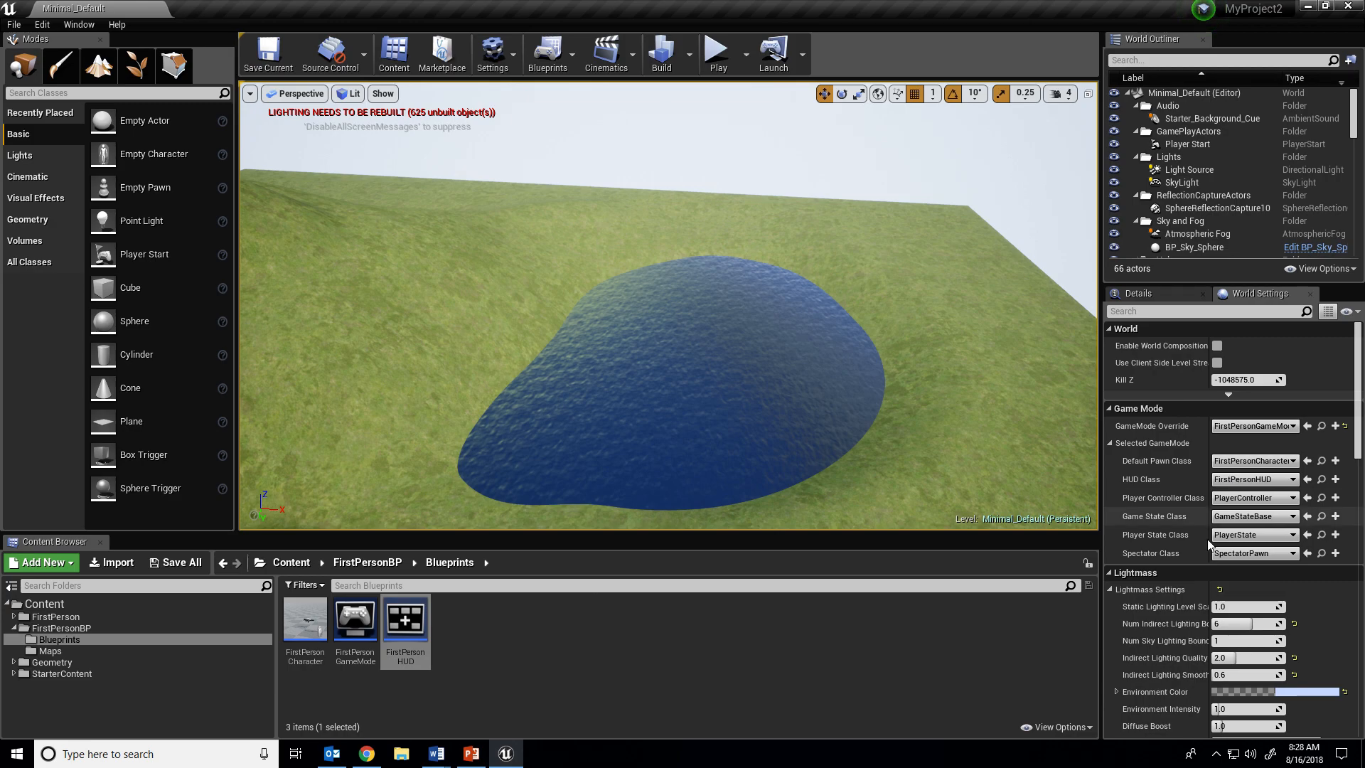
Step: Play-test the level by walking forward, stop the session, and show the World Settings again
left_click(707, 62)
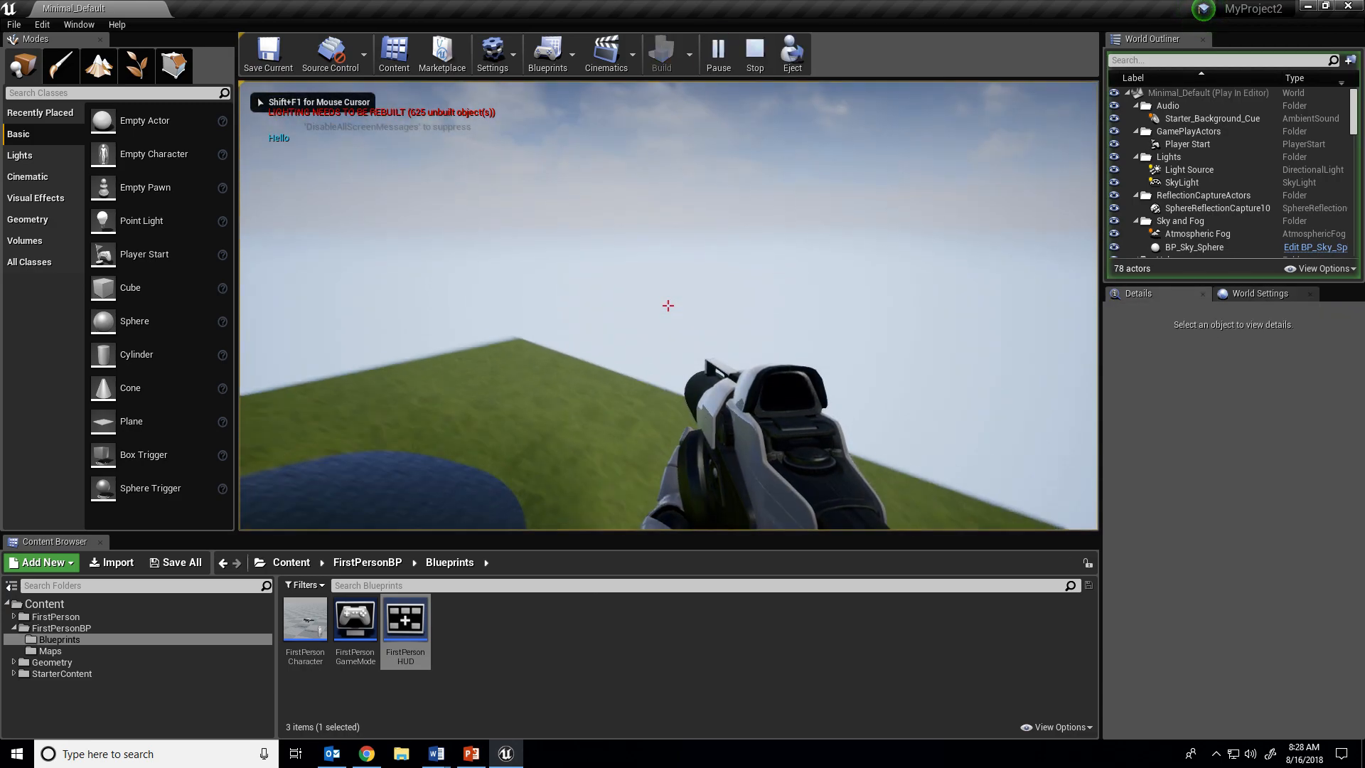
key("w")
key("Escape")
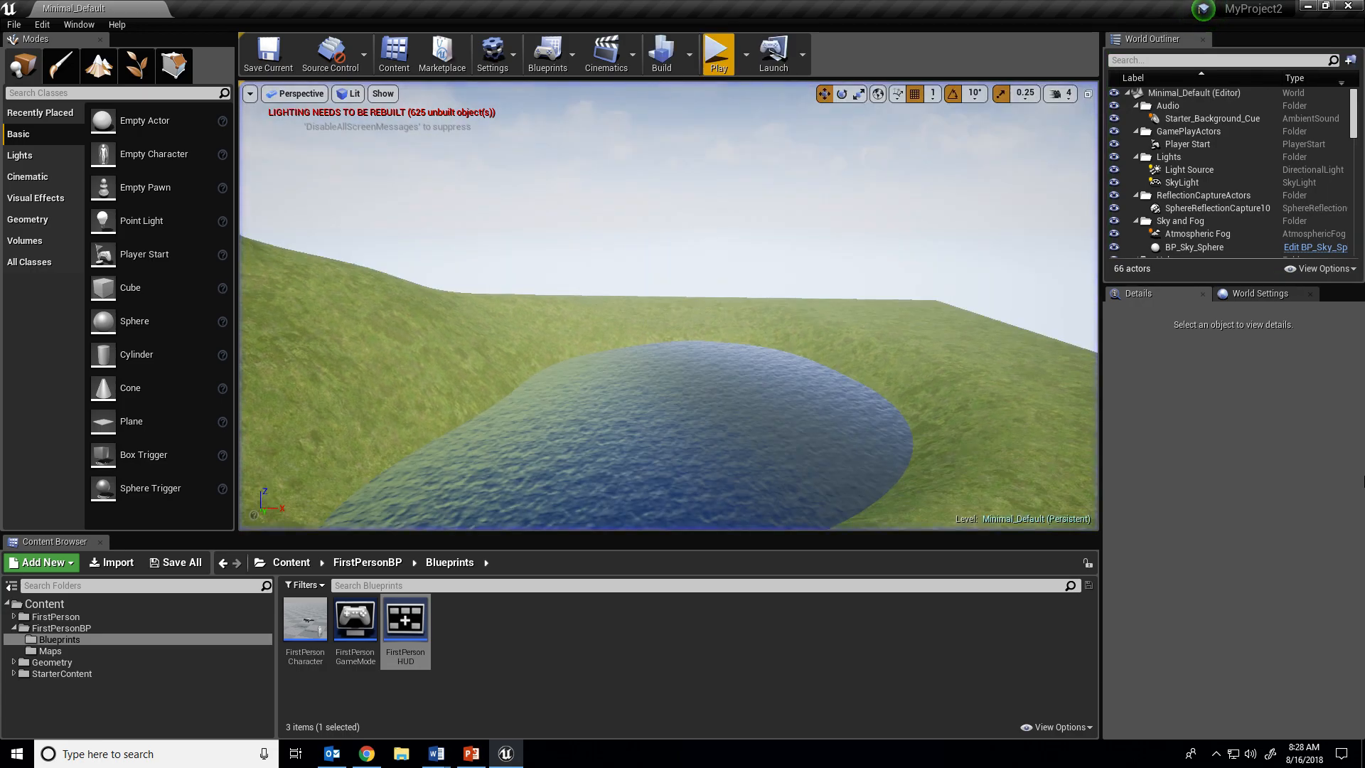
left_click(1260, 293)
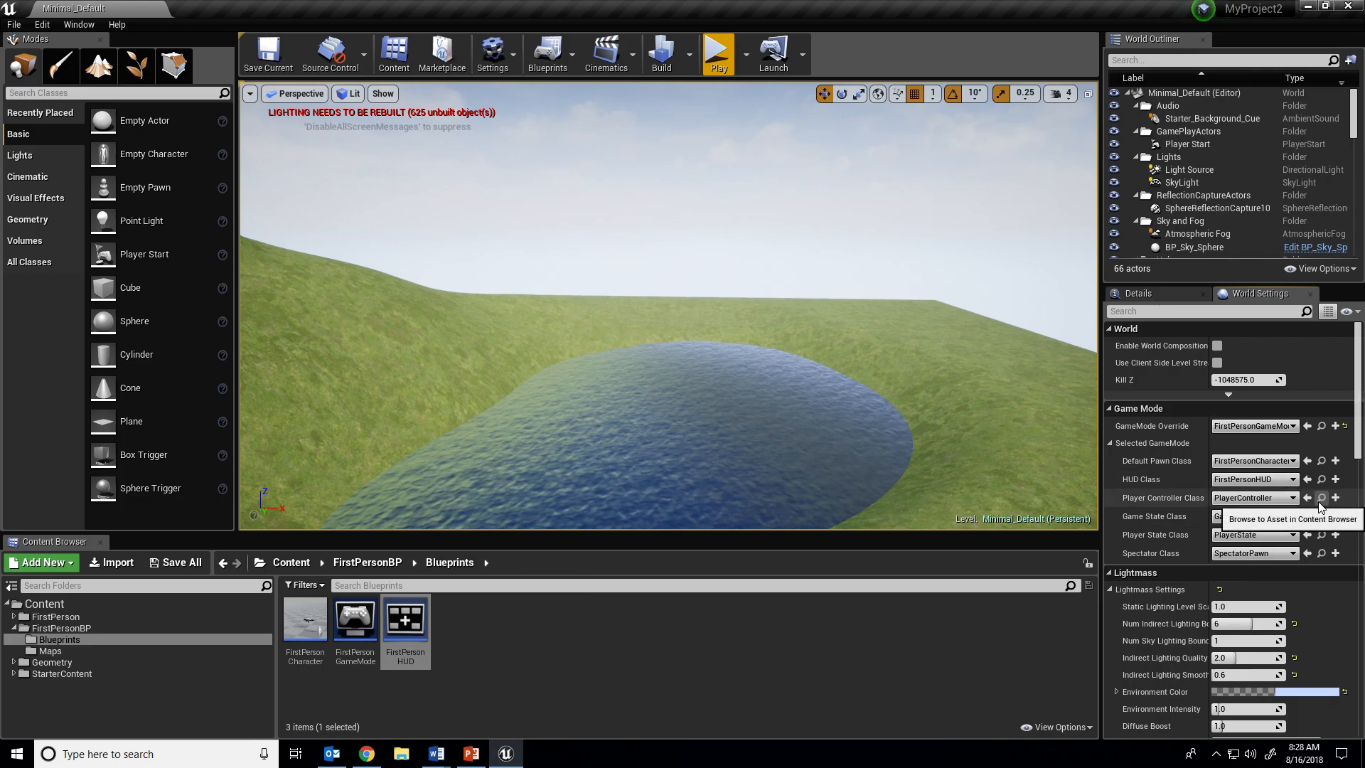
Step: Open the FirstPersonCharacter blueprint and look through its Event Graph, Construction Script and Get Player View Point graphs
left_click(312, 651)
double_click(314, 650)
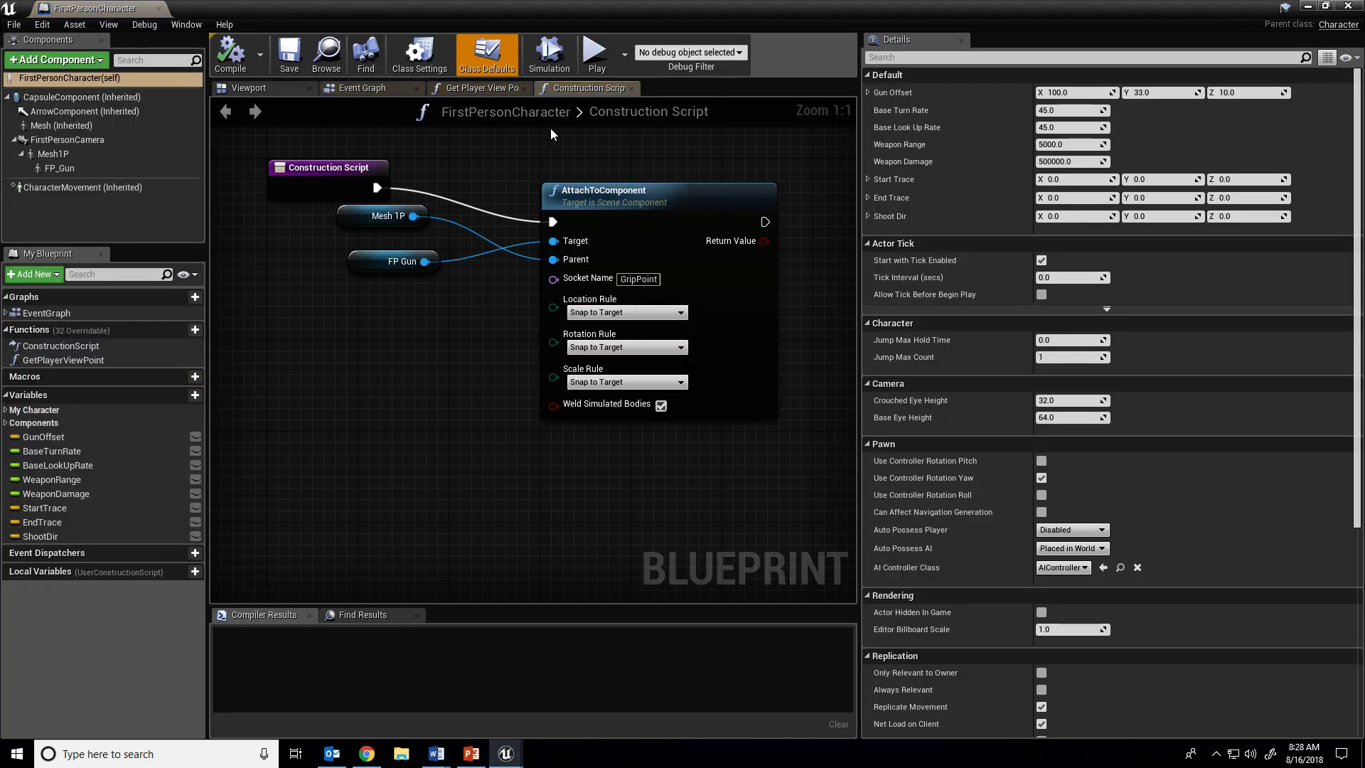
left_click(390, 87)
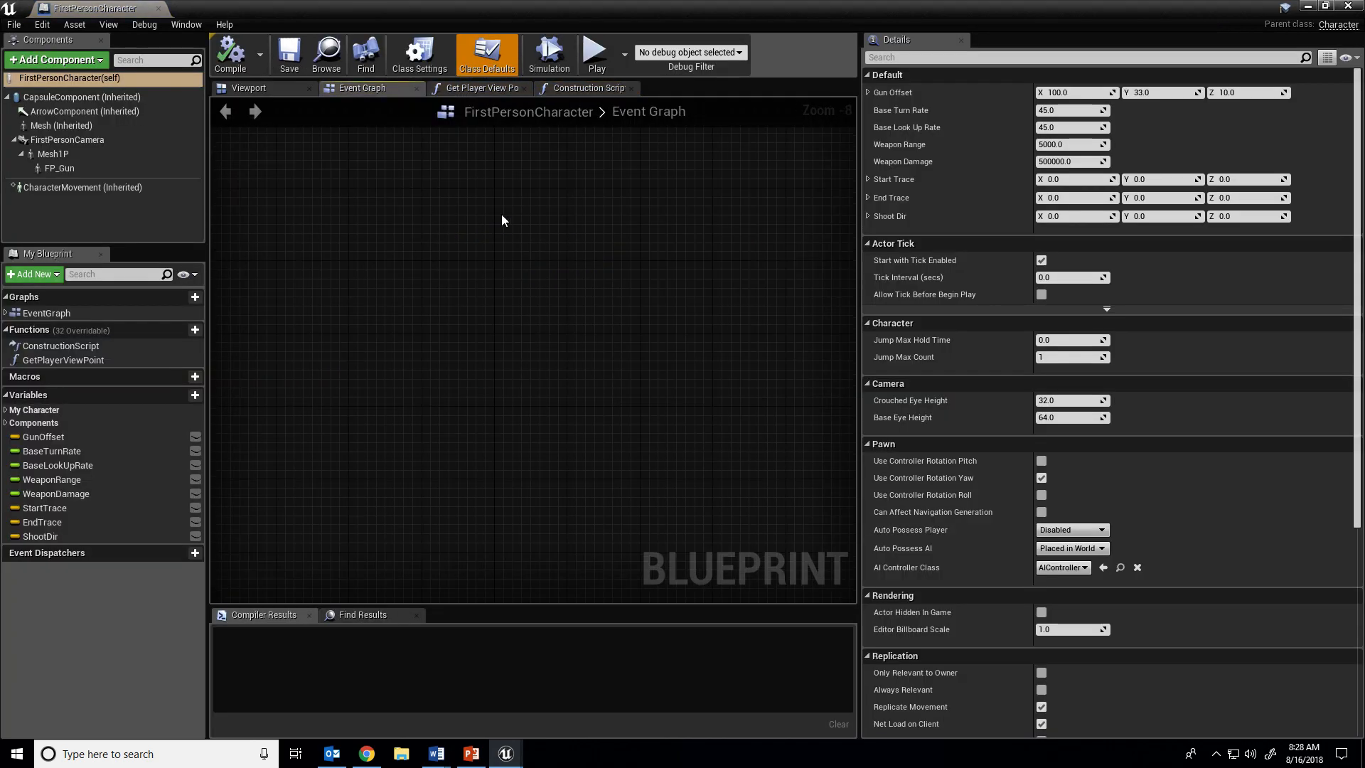
left_click(586, 91)
left_click(398, 88)
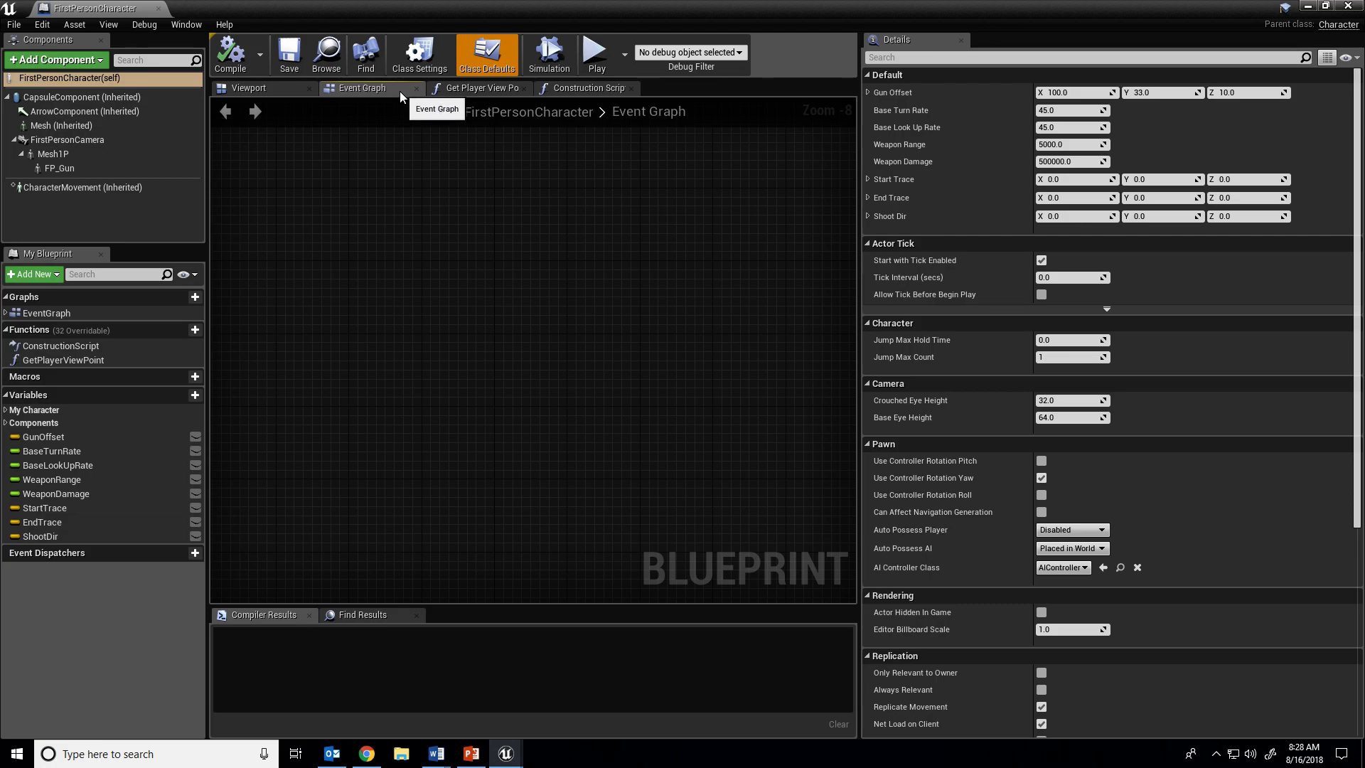
left_click(480, 87)
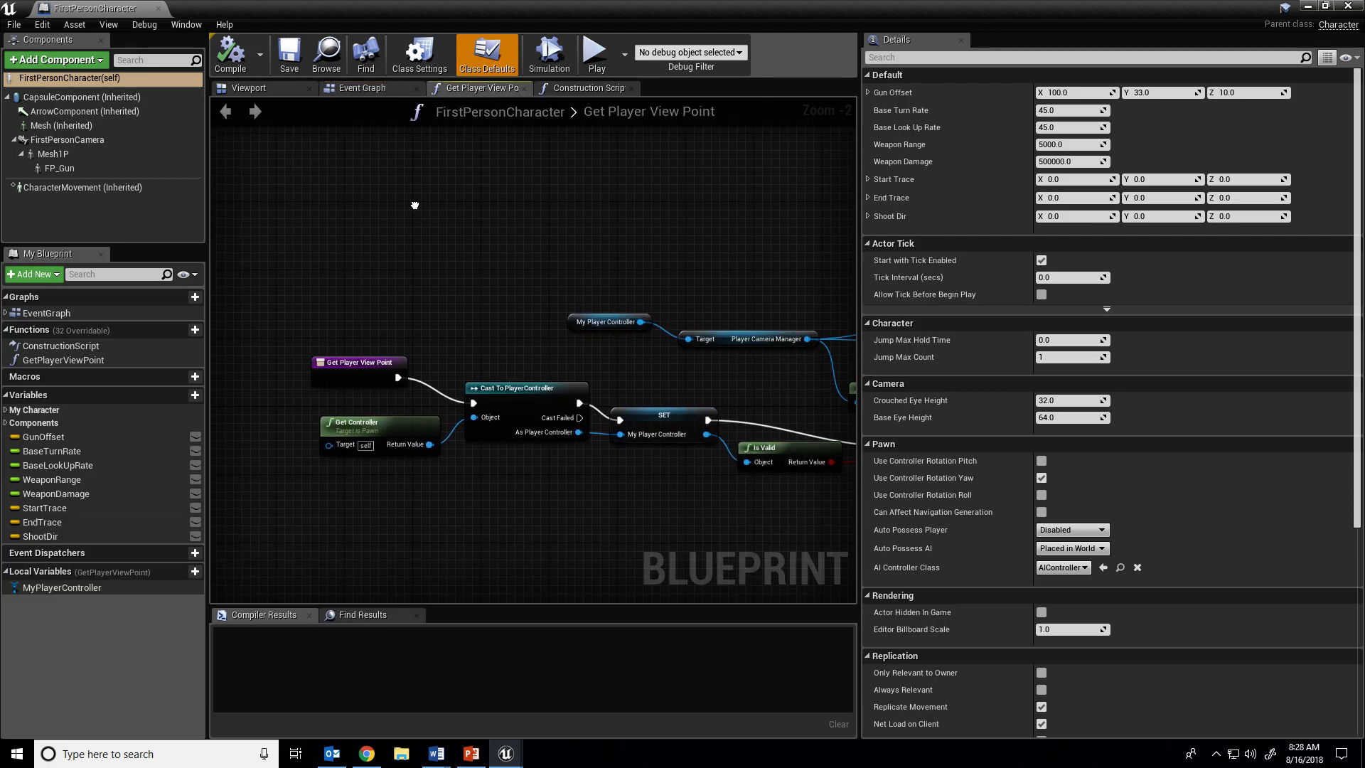
Step: Examine the mouse, movement and jump input nodes in the character's Event Graph, and close the blueprint
left_click(357, 88)
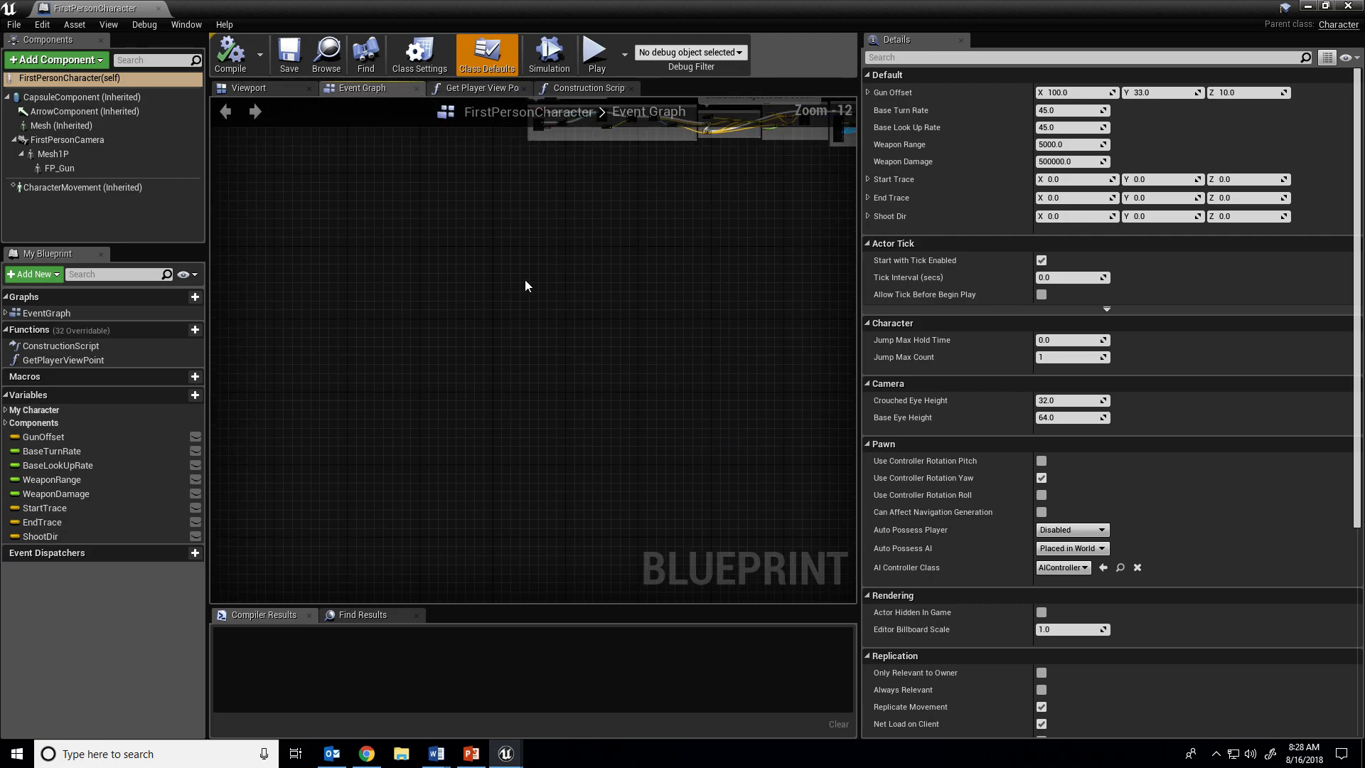
right_click_drag(641, 200, 485, 475)
scroll(426, 417, "up", 7)
right_click_drag(286, 329, 445, 397)
scroll(471, 213, "up", 3)
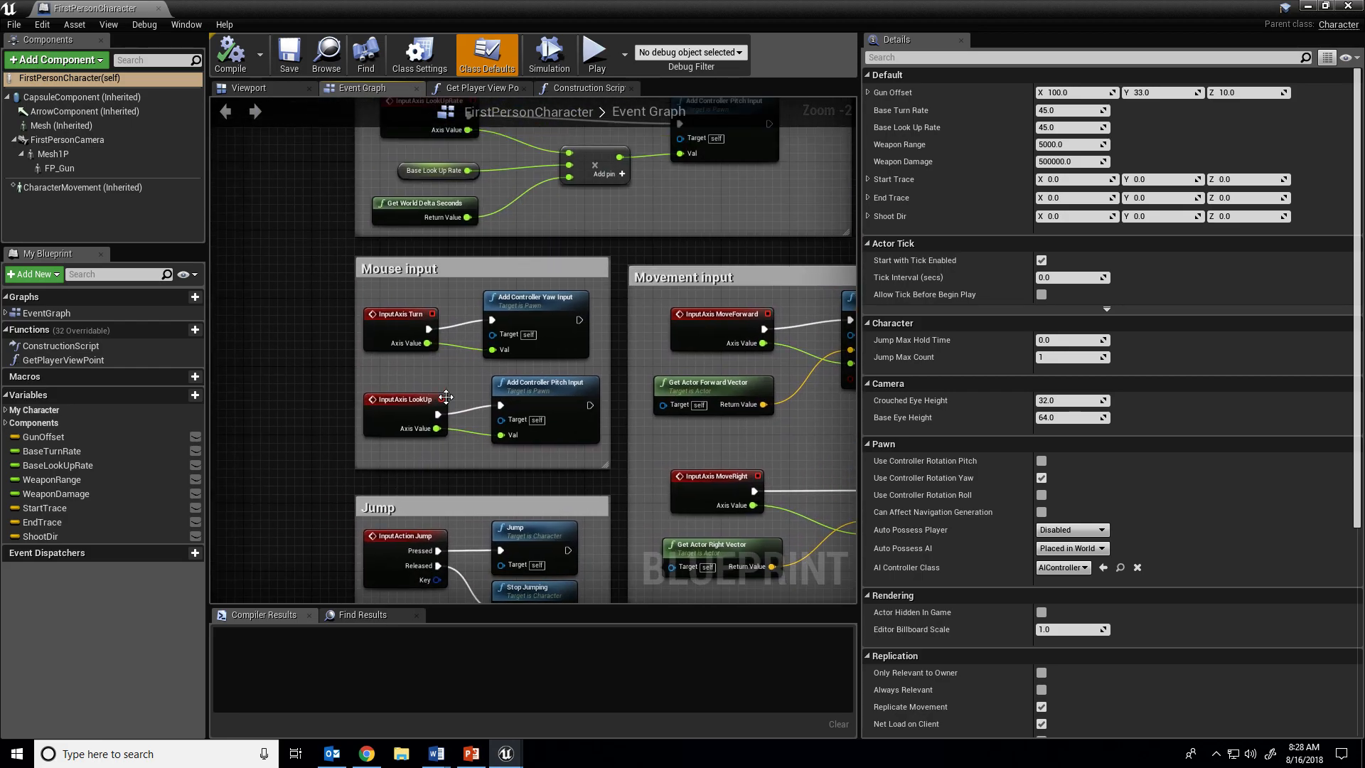
left_click(158, 8)
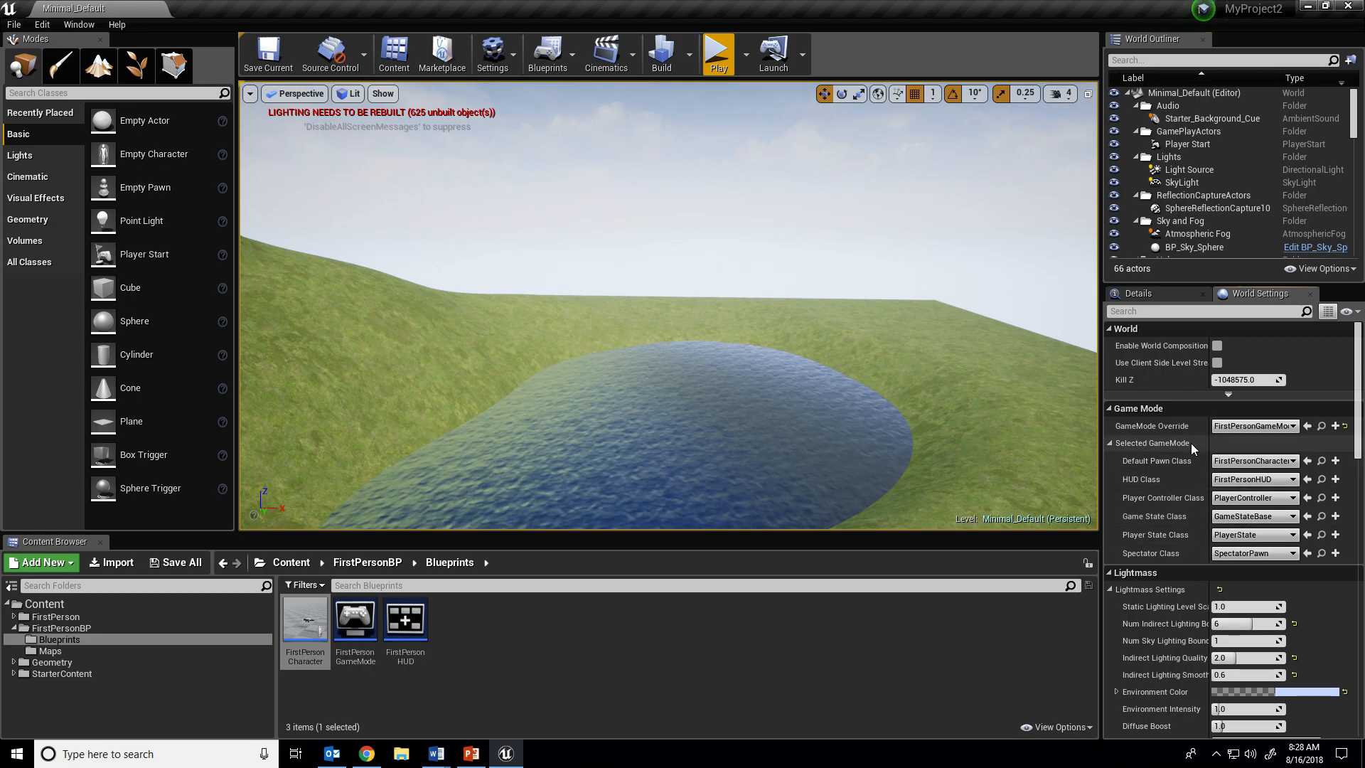
Step: Switch to File Explorer and open the Config folder of MyProject2 under Documents > Unreal Projects
right_click_drag(958, 398, 640, 398)
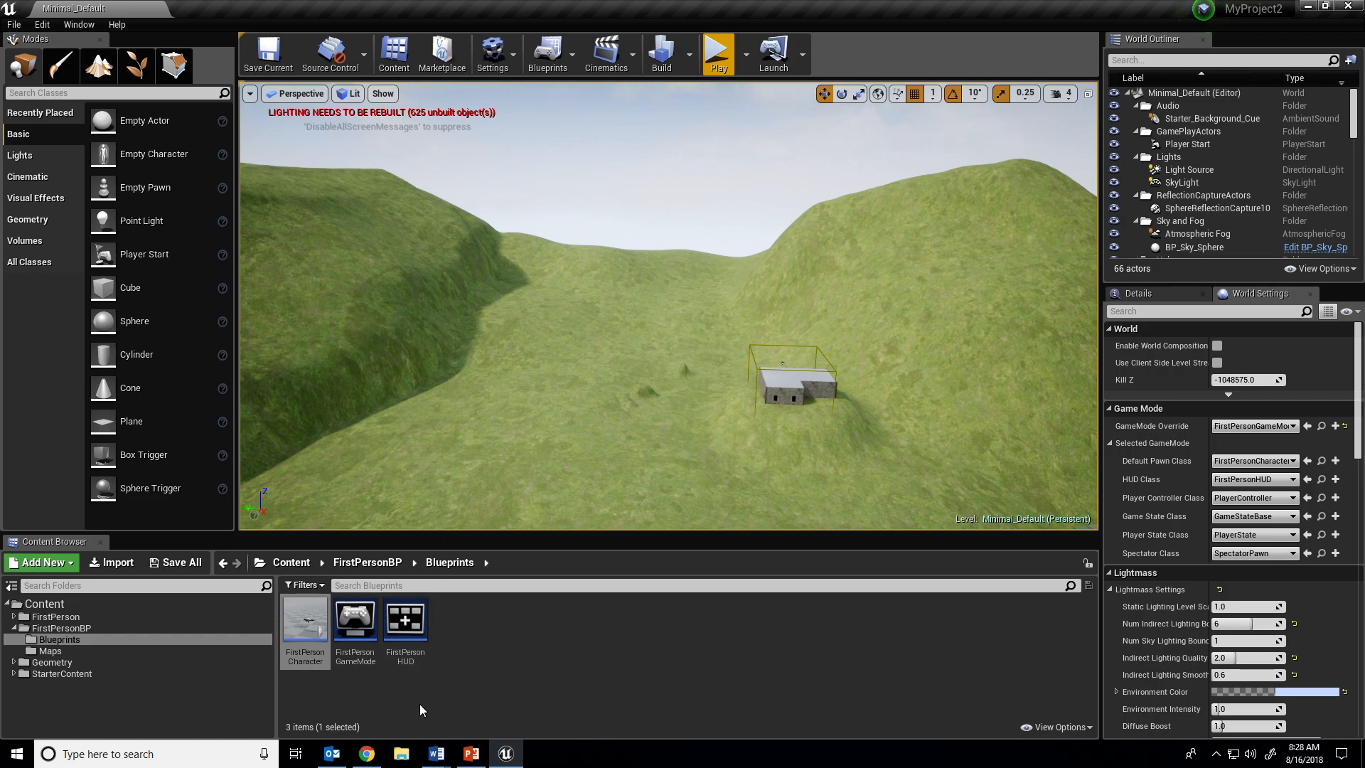
left_click(409, 757)
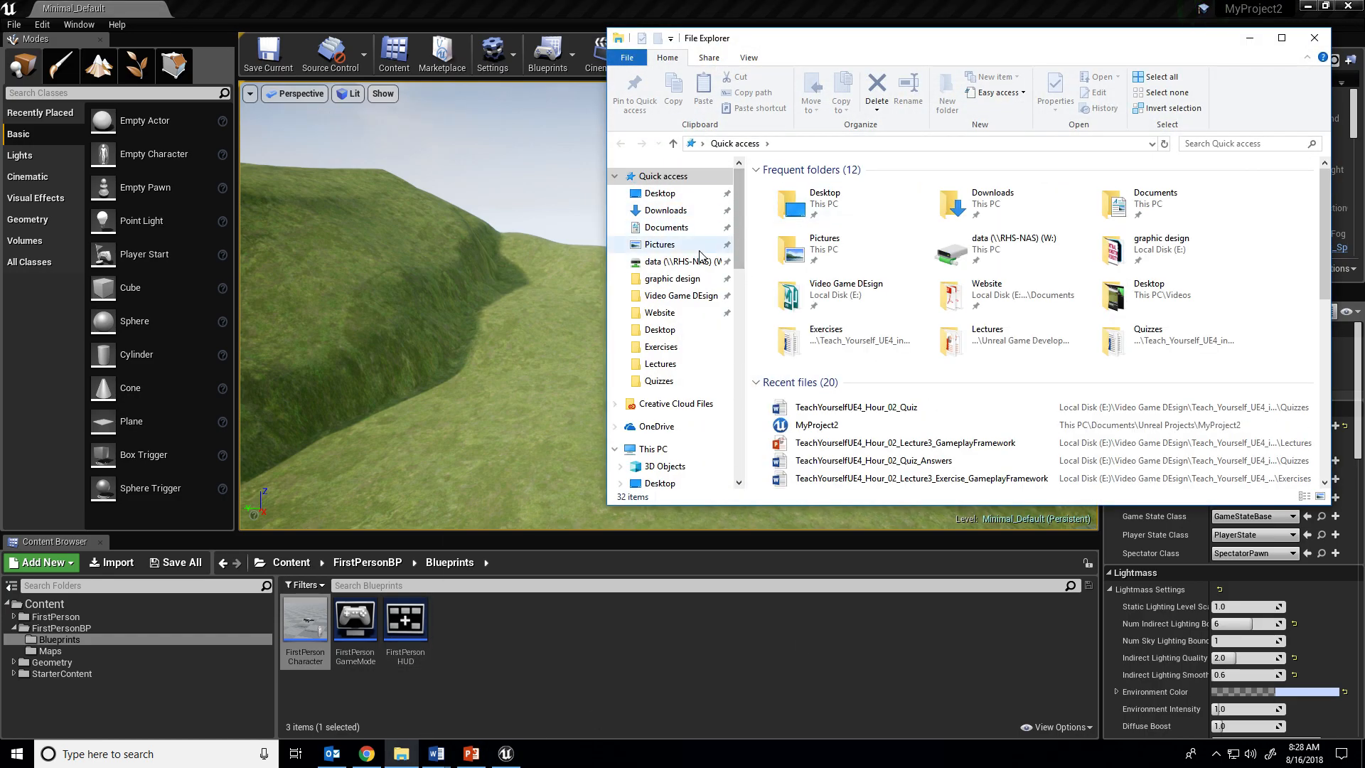
left_click(661, 227)
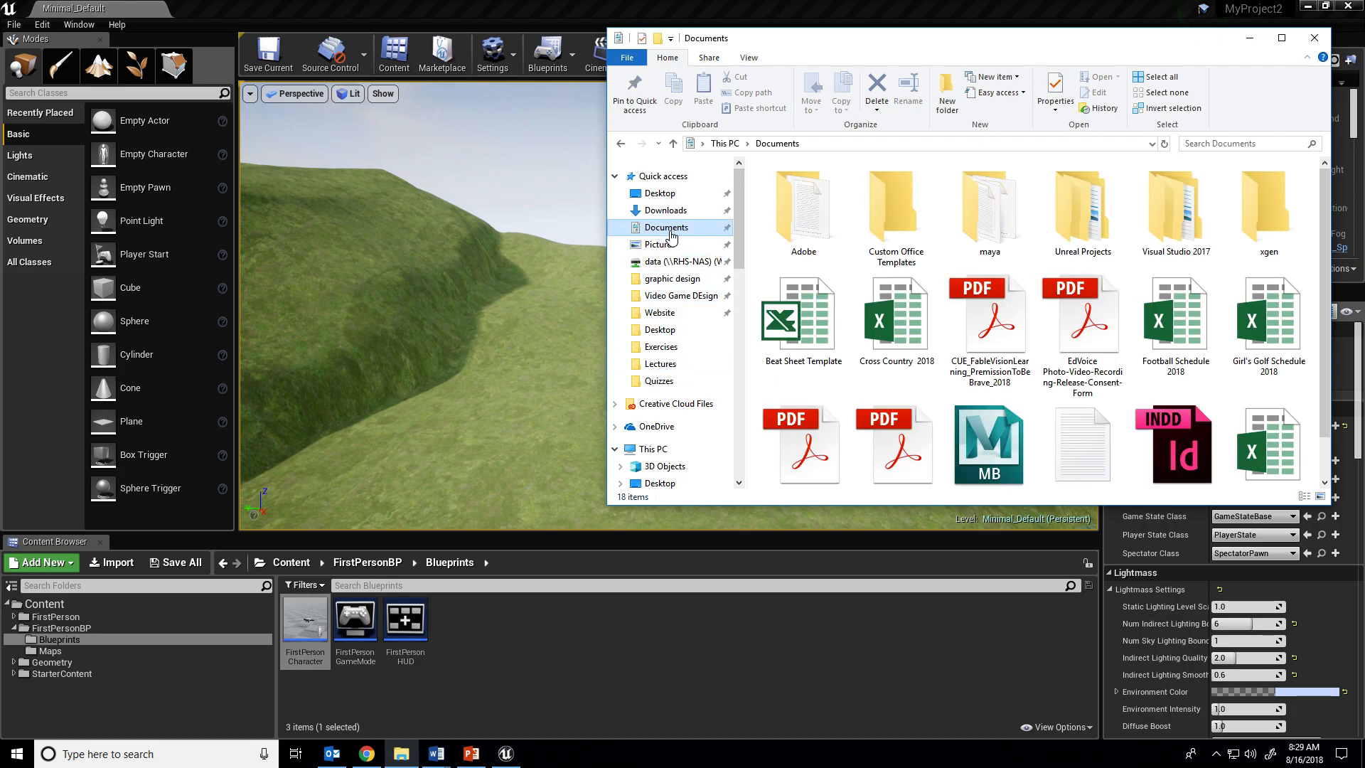
double_click(1088, 217)
double_click(808, 261)
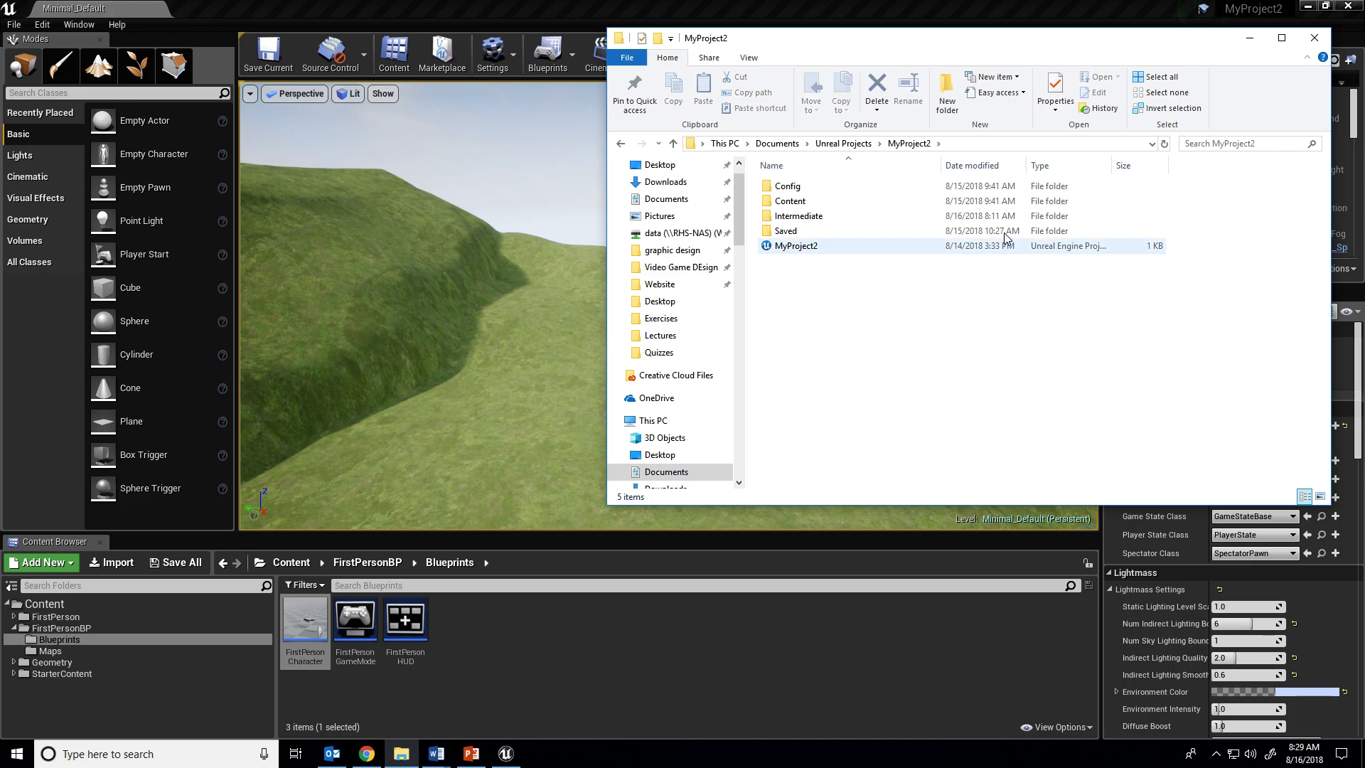
double_click(836, 189)
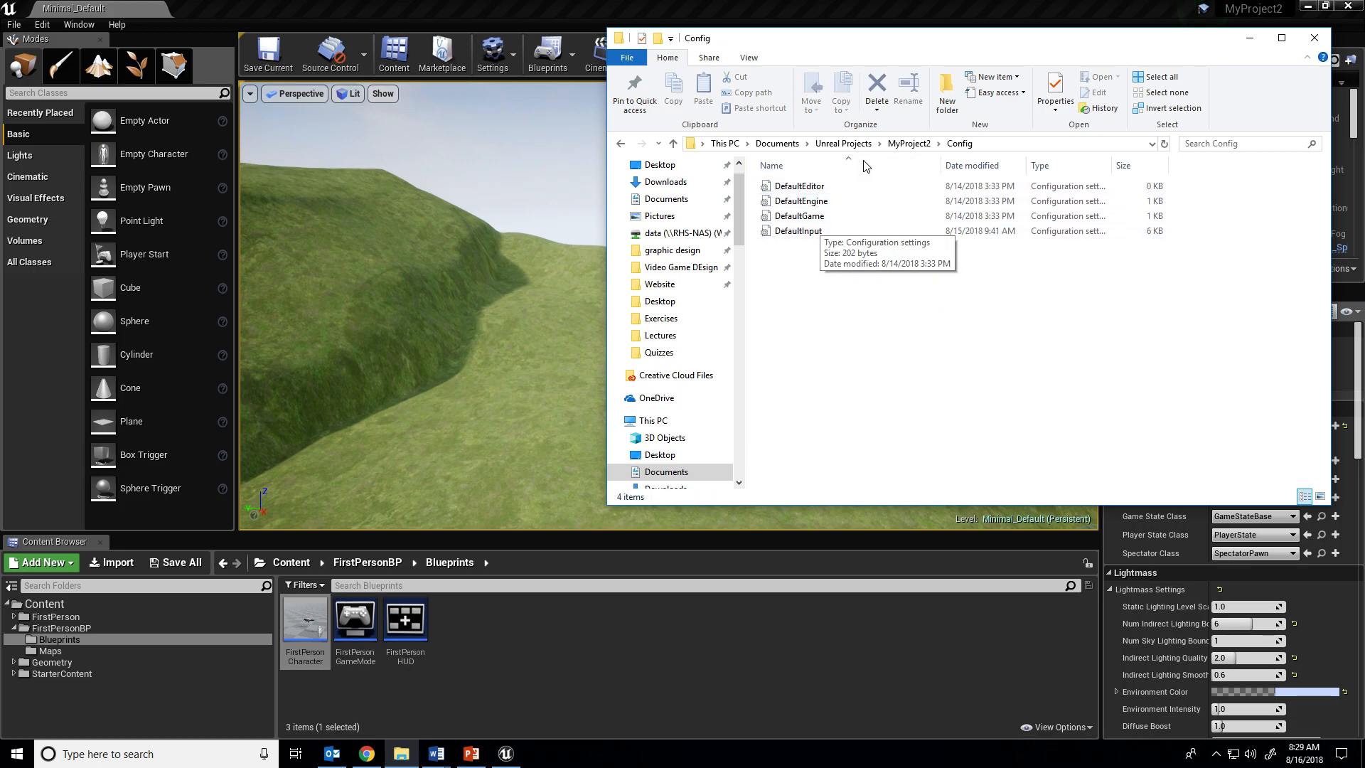
Step: Open the DefaultInput configuration file in Notepad, read through its axis and action mappings, and close it
left_click(877, 221)
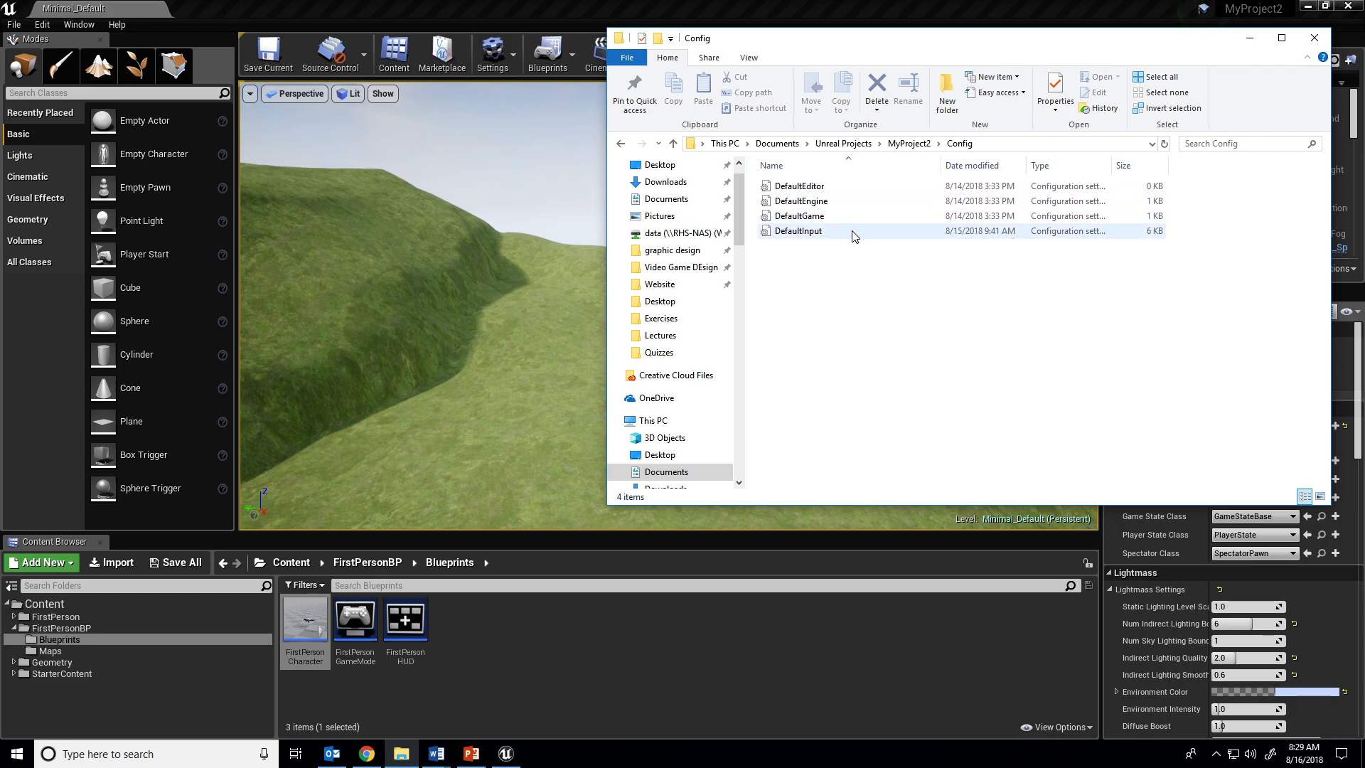
double_click(854, 235)
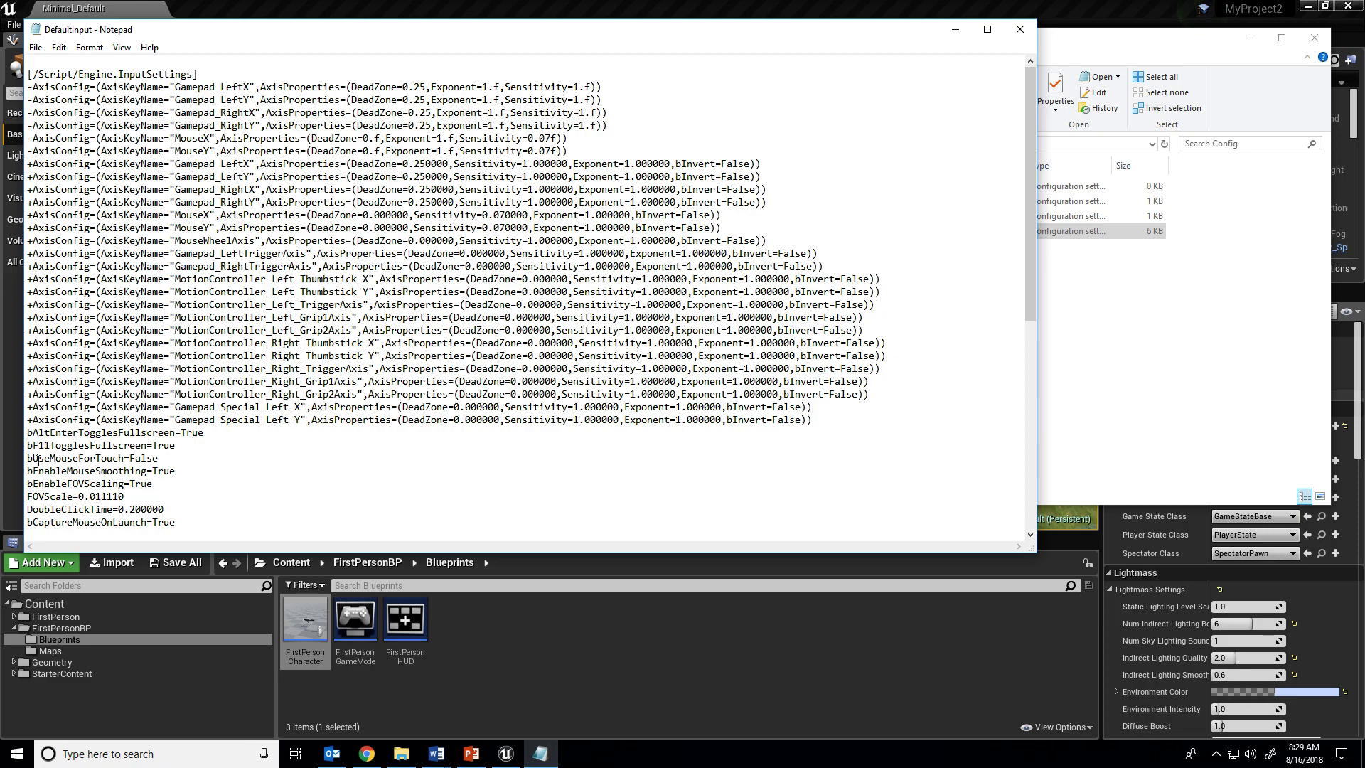
scroll(75, 461, "down", 10)
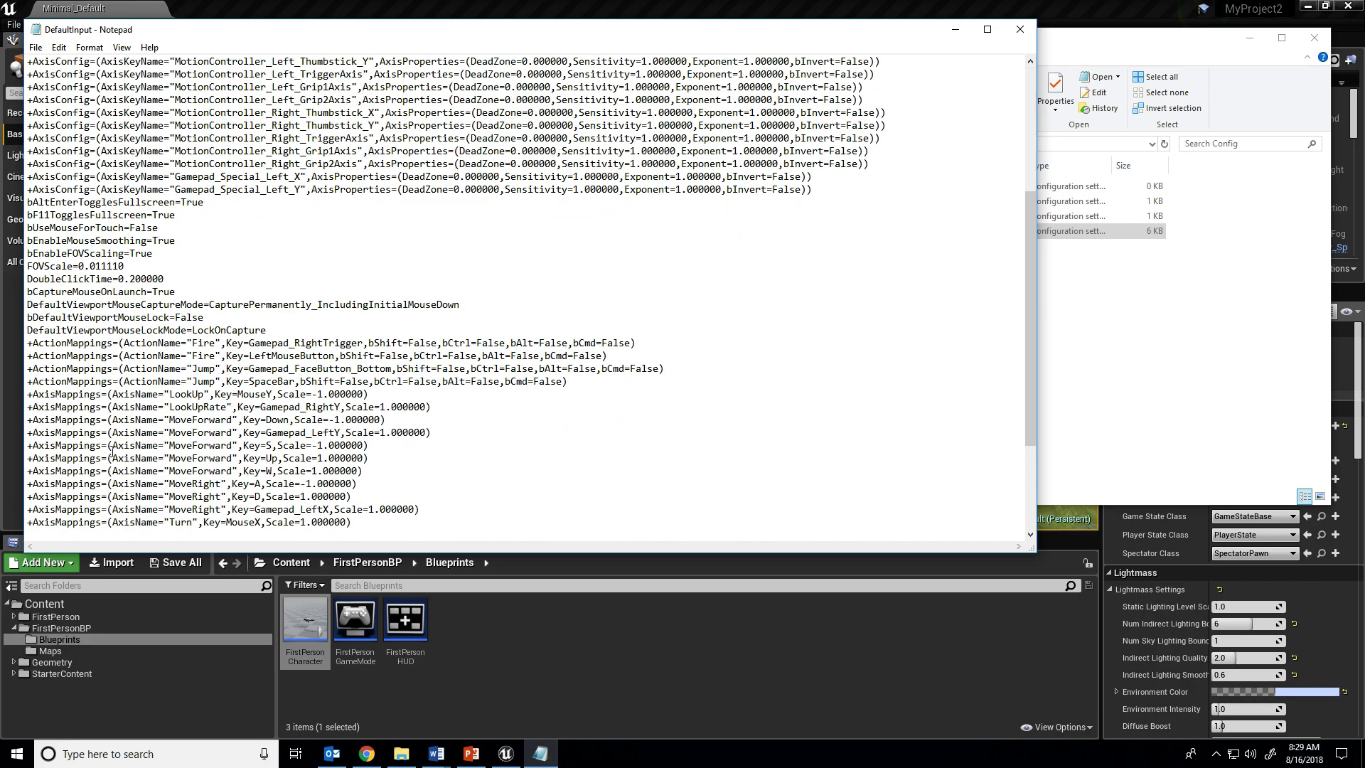
scroll(189, 458, "up", 6)
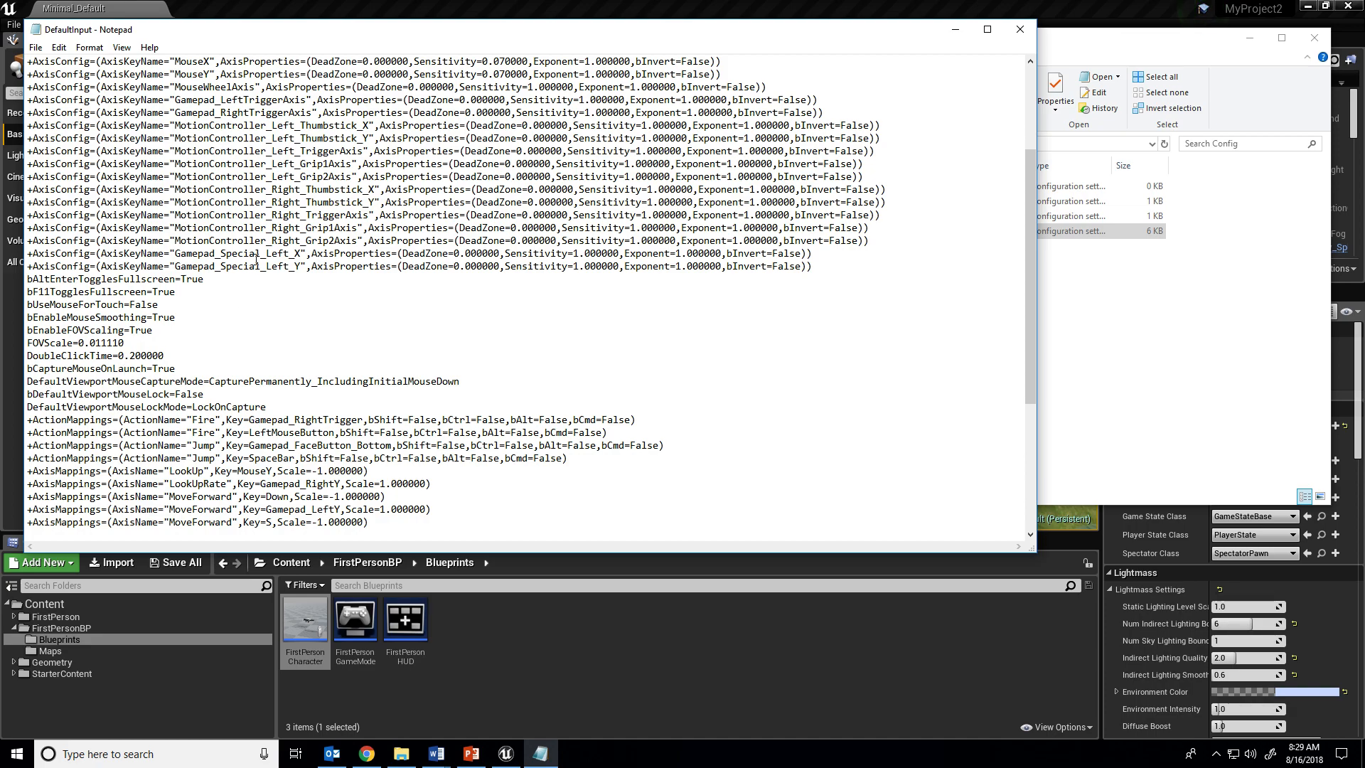
scroll(167, 130, "up", 4)
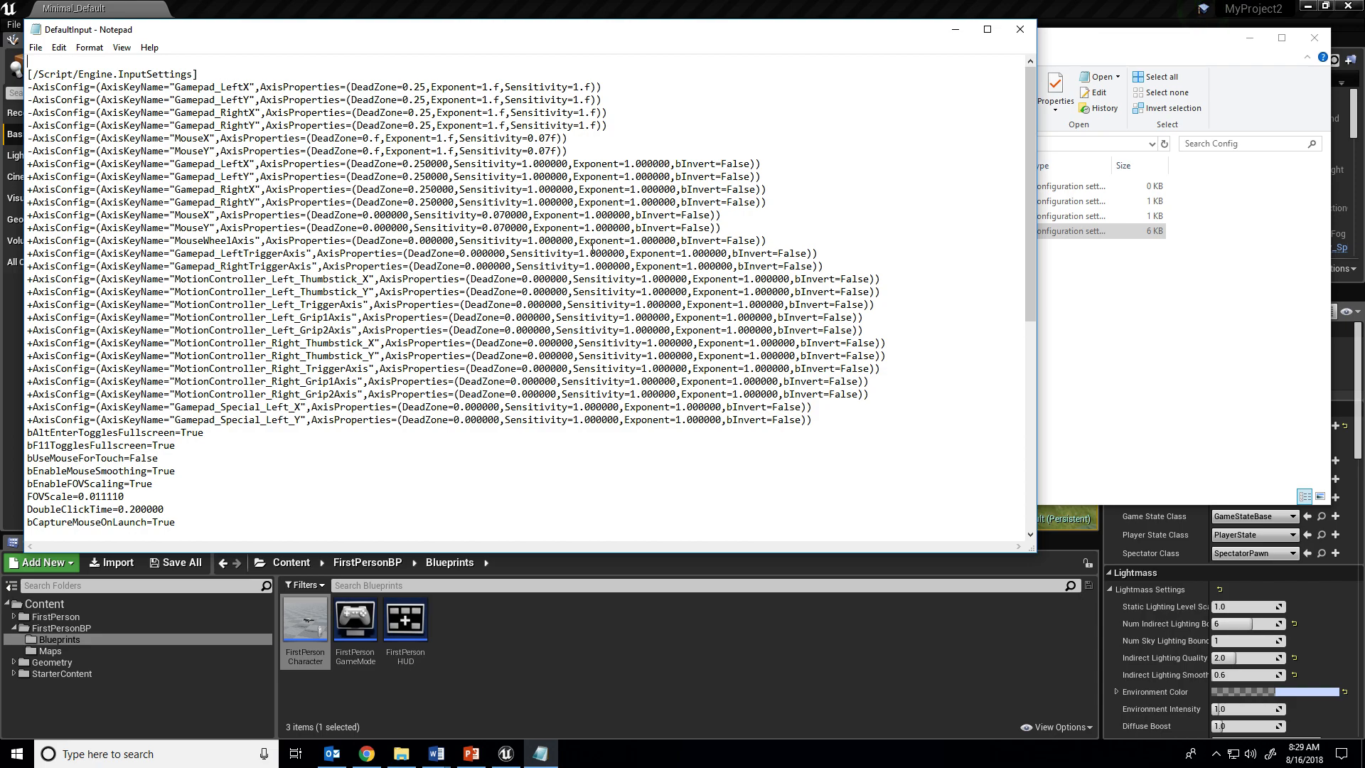
scroll(790, 358, "down", 10)
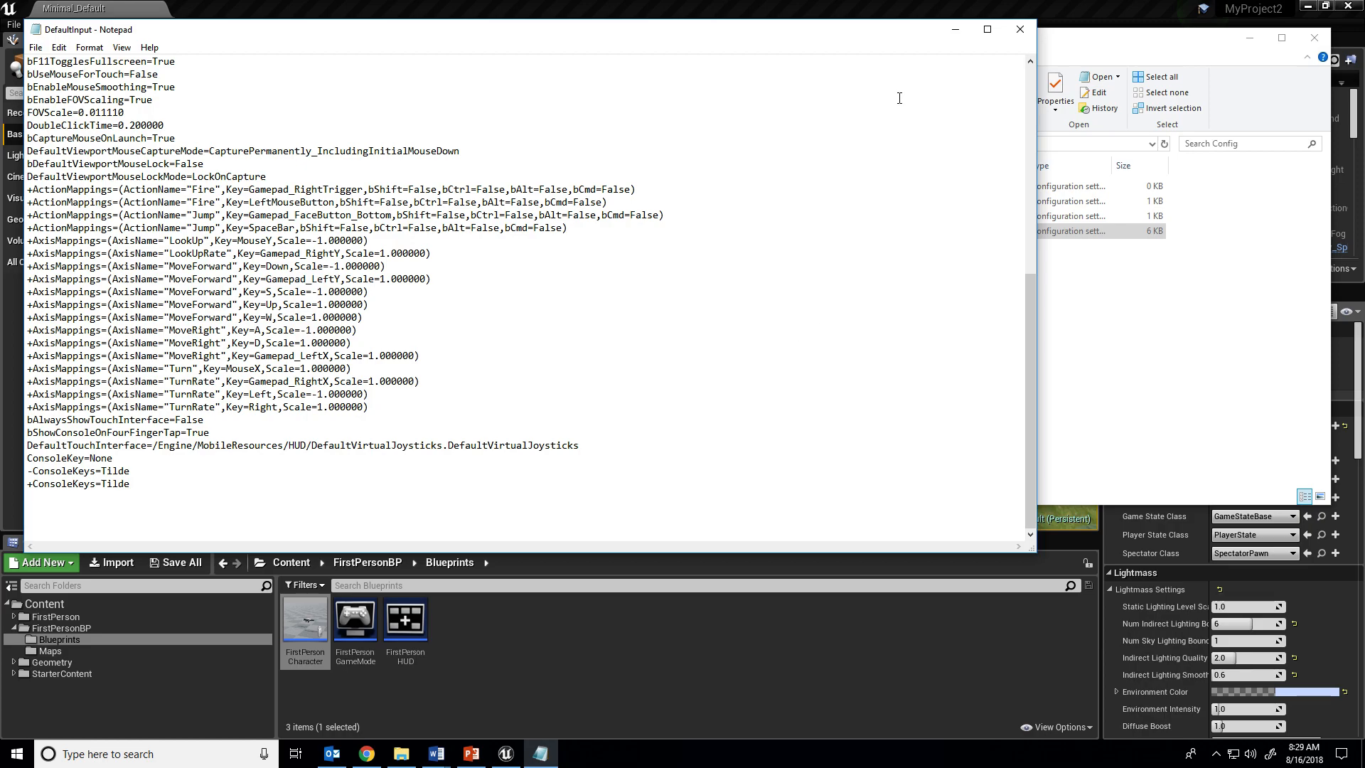
left_click(1020, 29)
Step: Return to the Unreal Editor and open the Engine Input section of the Project Settings
left_click(369, 7)
left_click(15, 26)
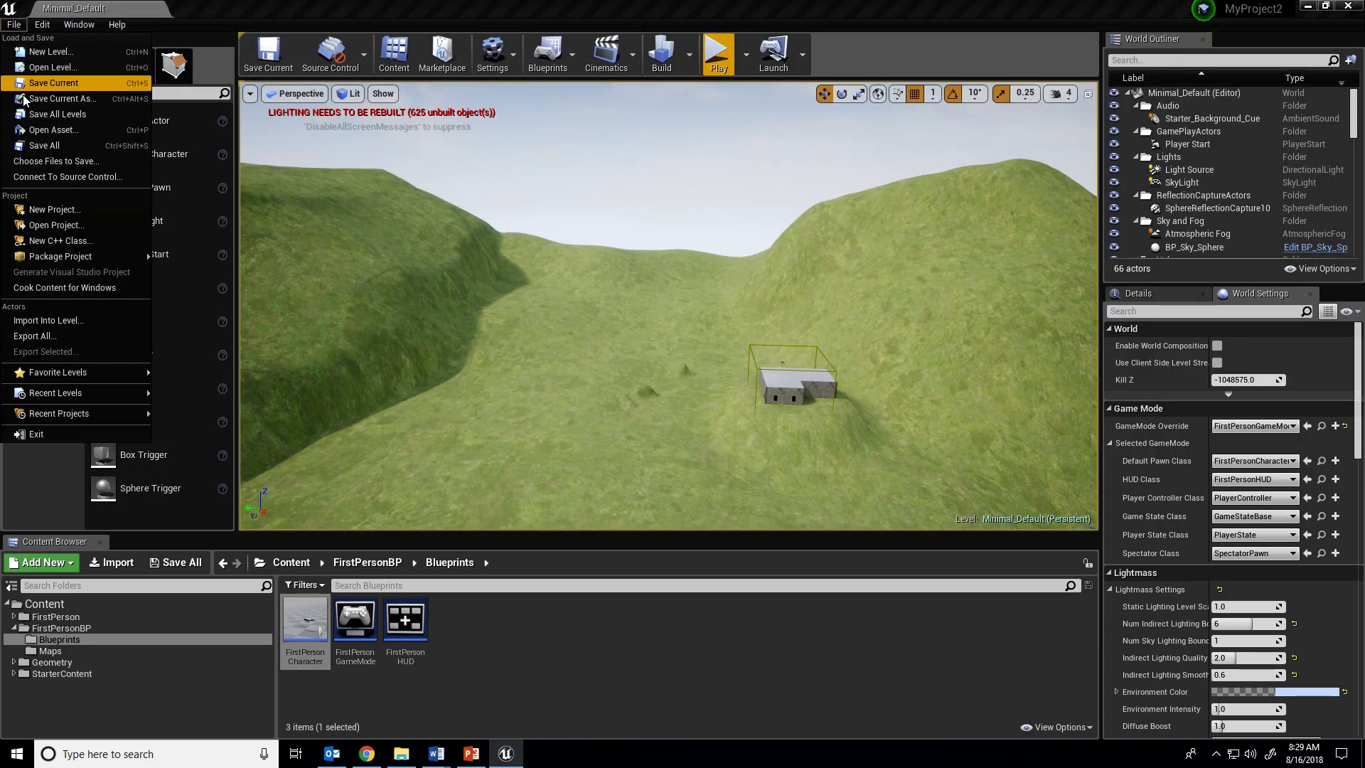
left_click(43, 26)
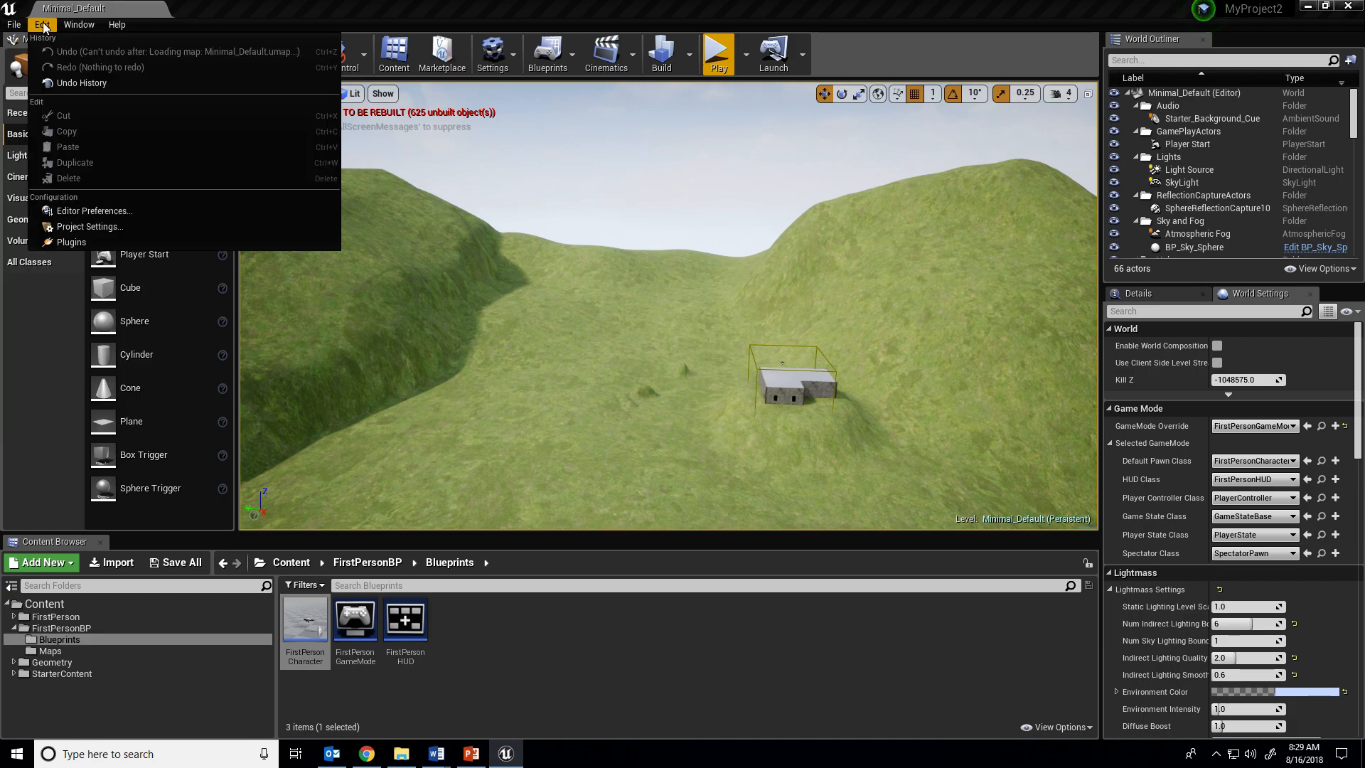
left_click(145, 227)
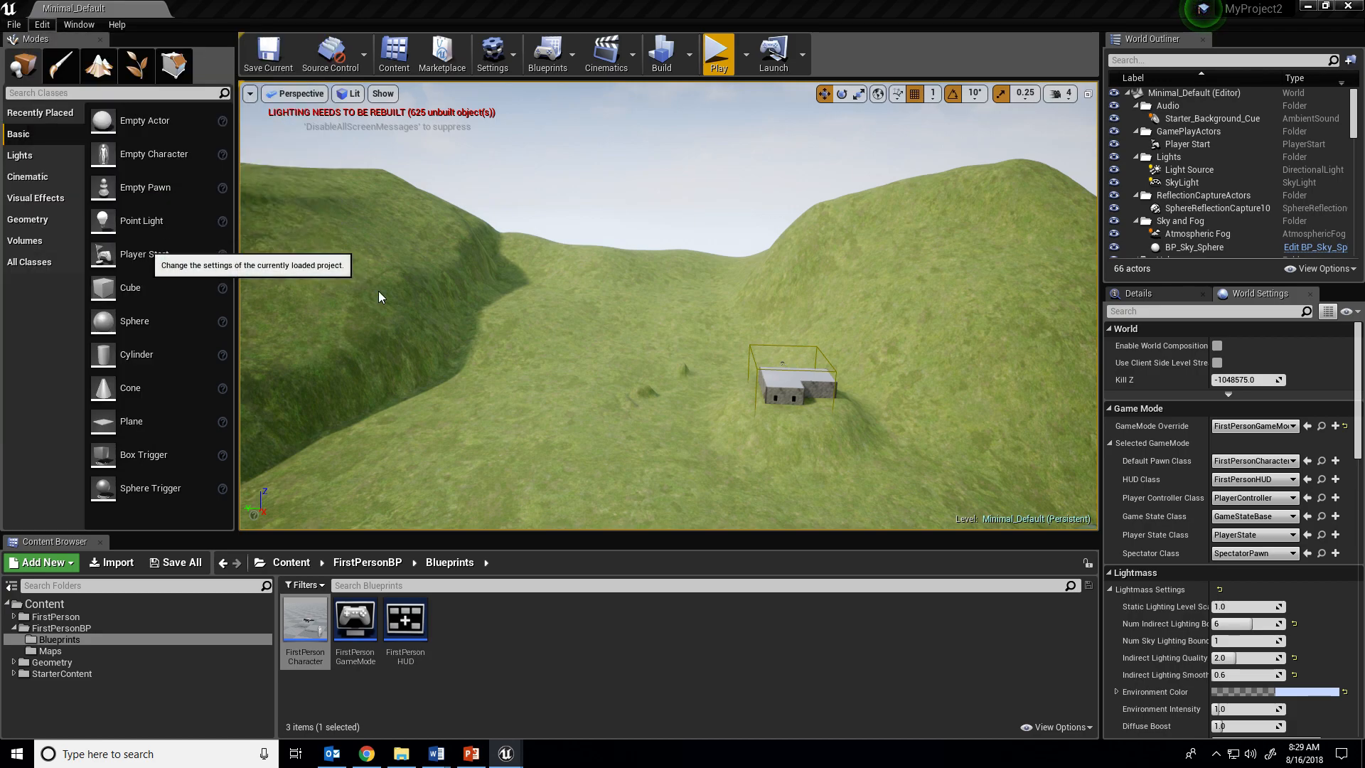
scroll(334, 433, "down", 5)
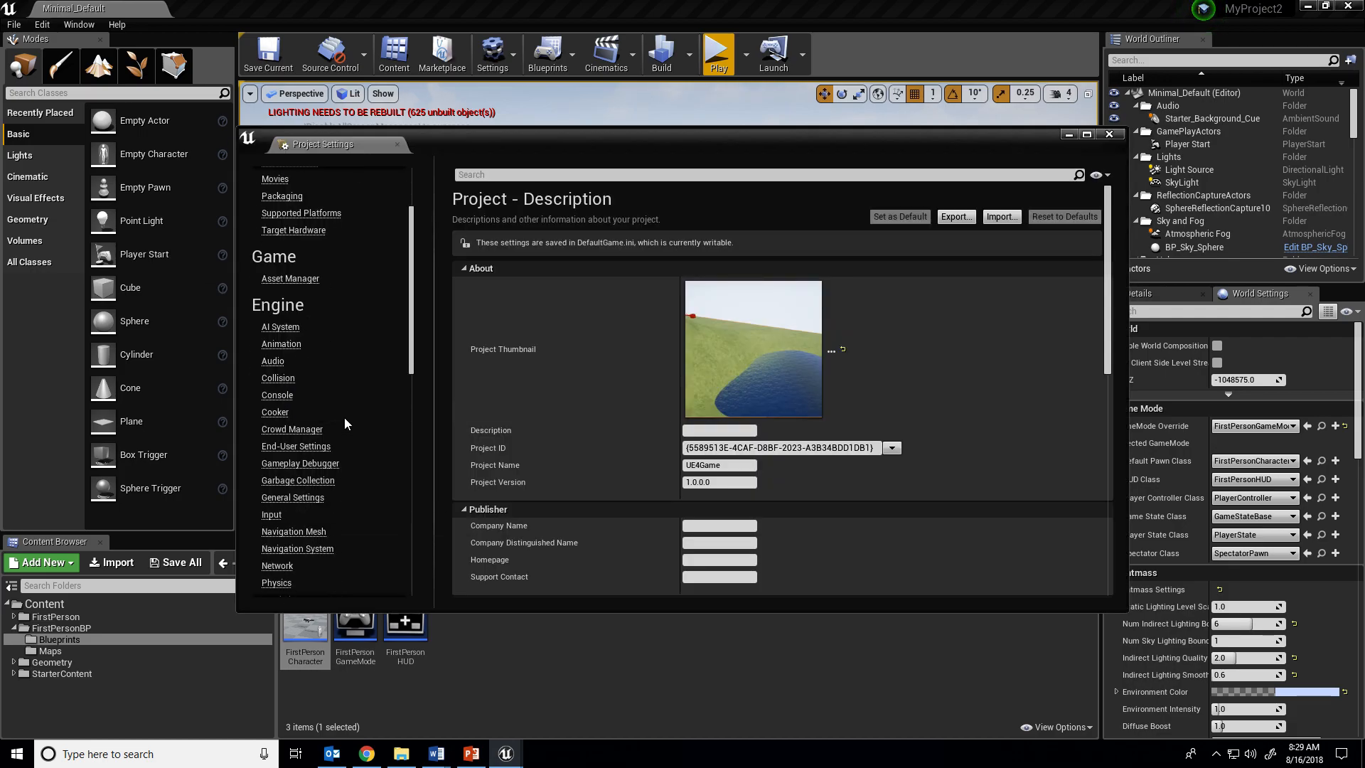
left_click(272, 471)
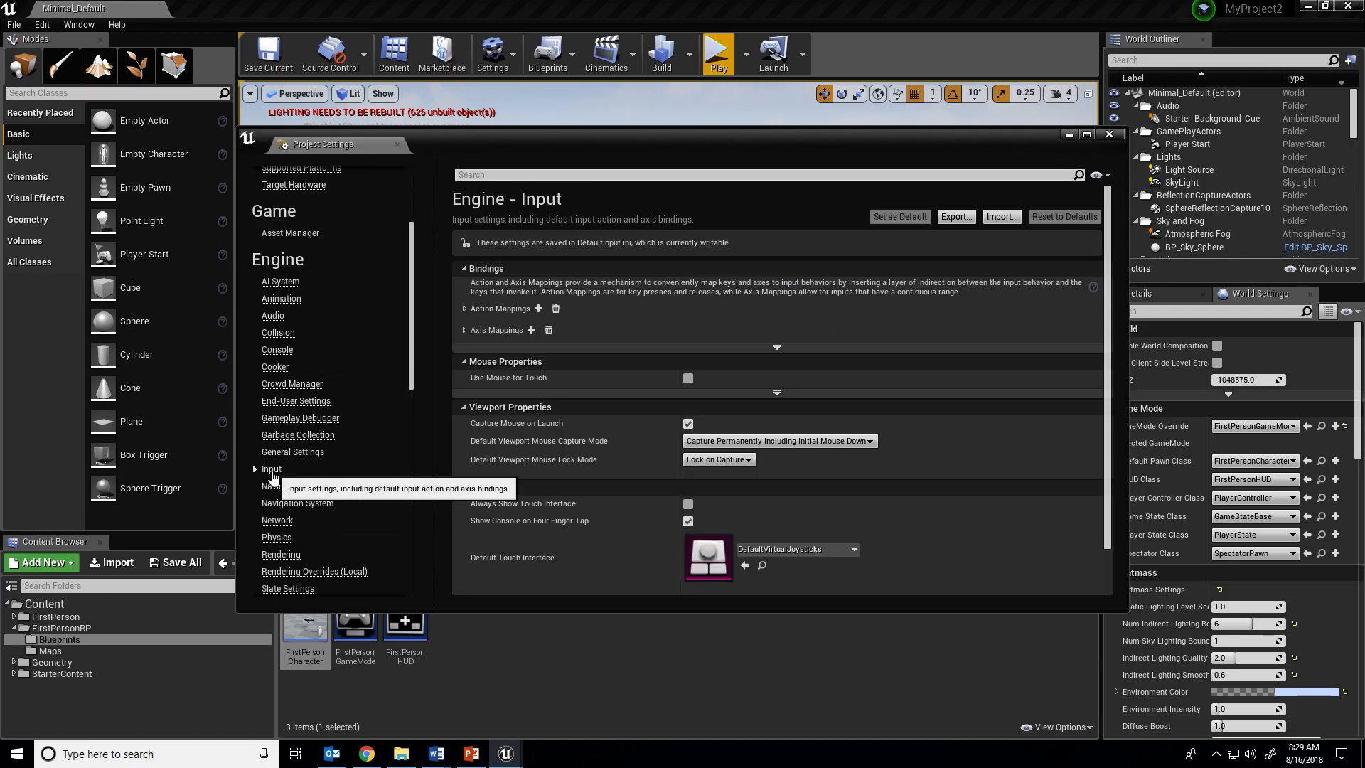
Step: Expand the Action Mappings and Axis Mappings, and show the key bindings for Jump and Fire
left_click(465, 309)
left_click(465, 369)
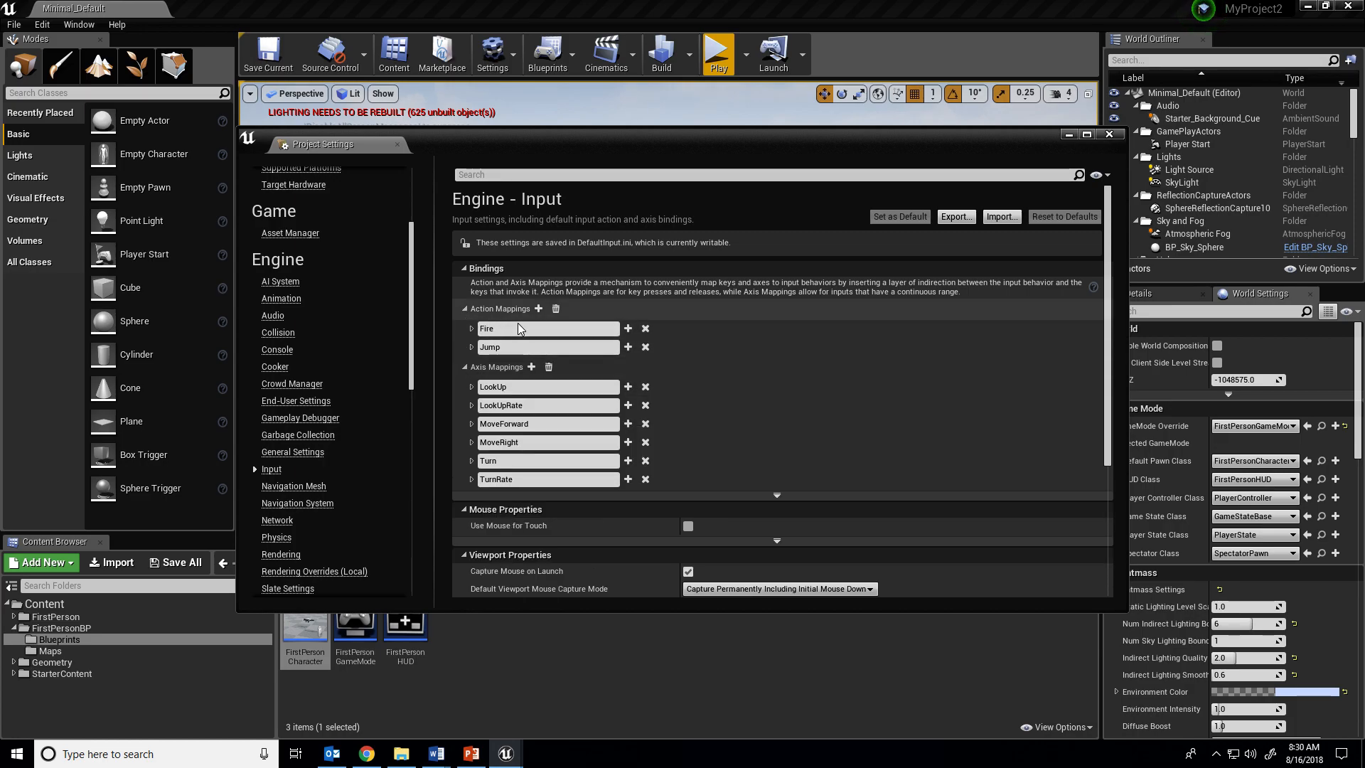
left_click(472, 347)
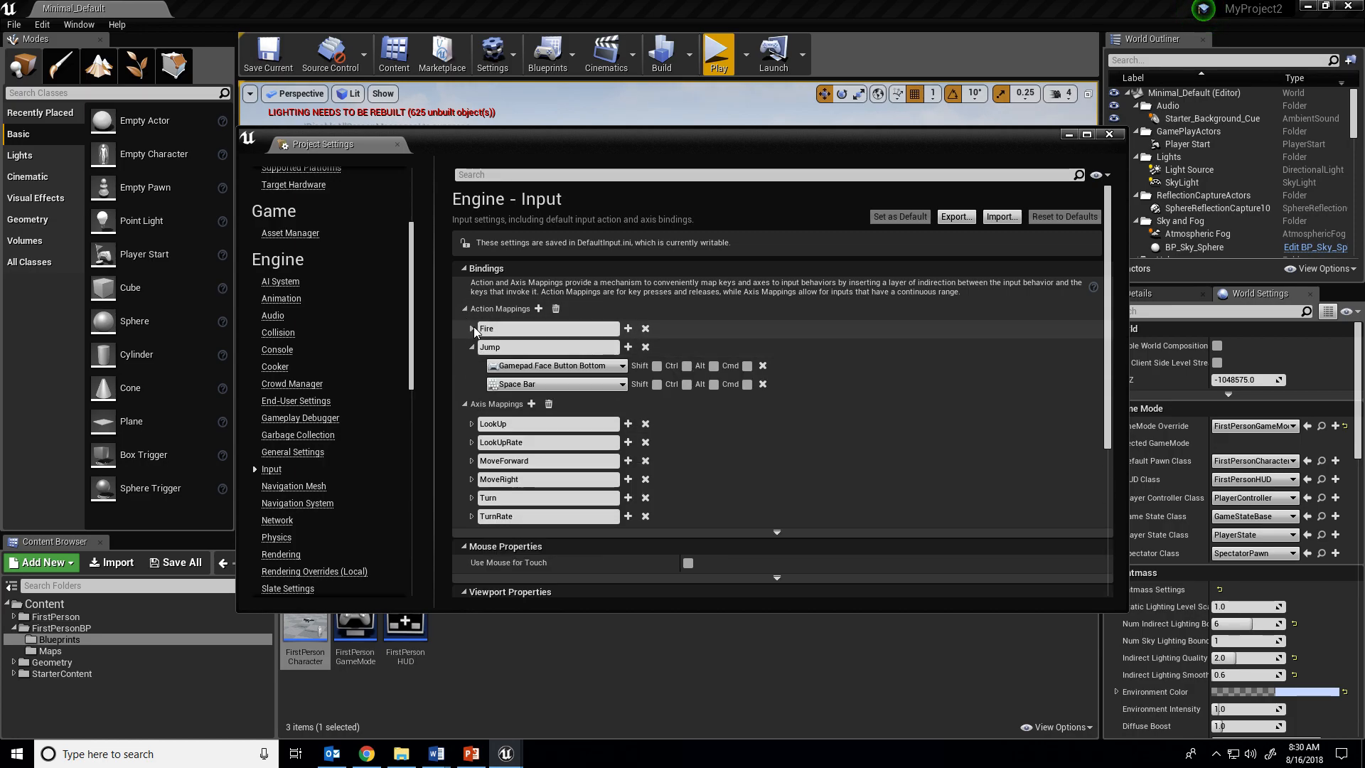
left_click(471, 329)
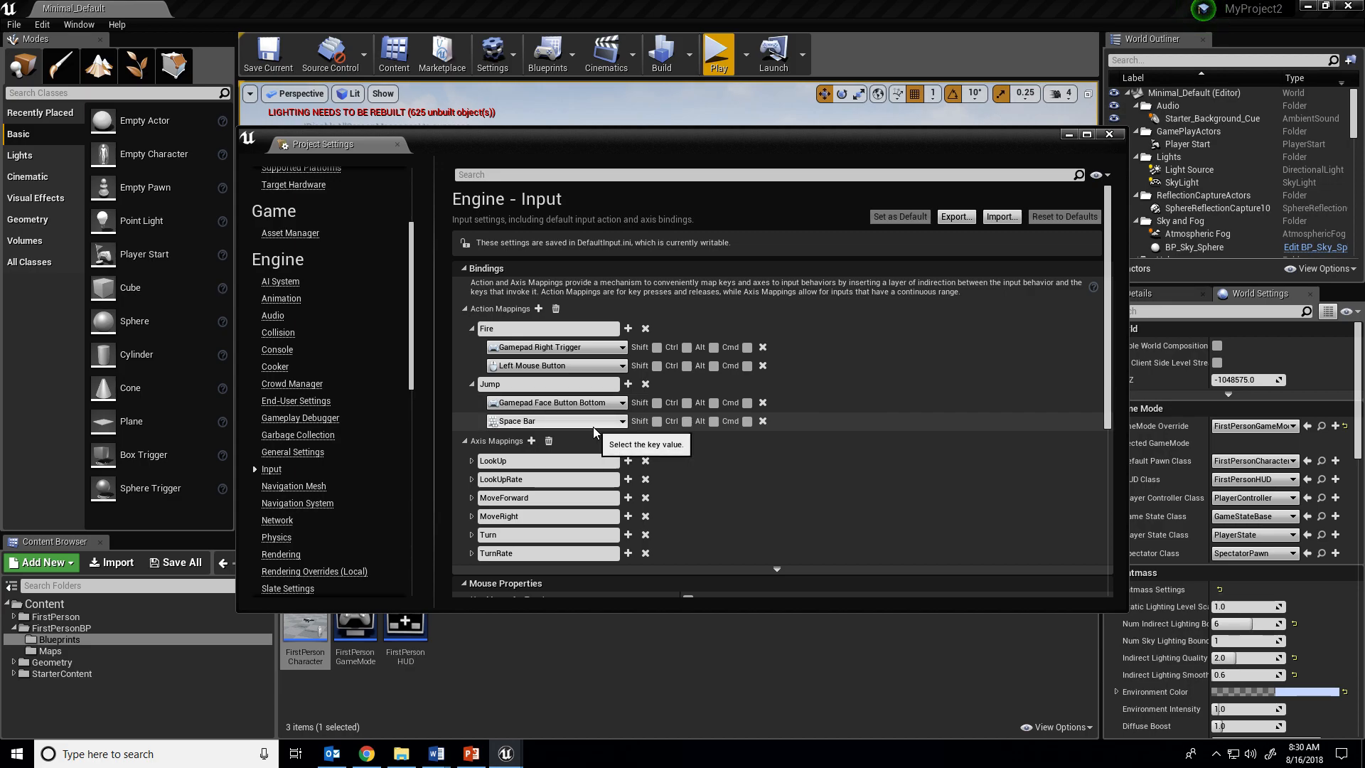
Step: Switch back to File Explorer, point out the DefaultEngine and DefaultGame files, and go up to the MyProject2 folder
left_click(465, 239)
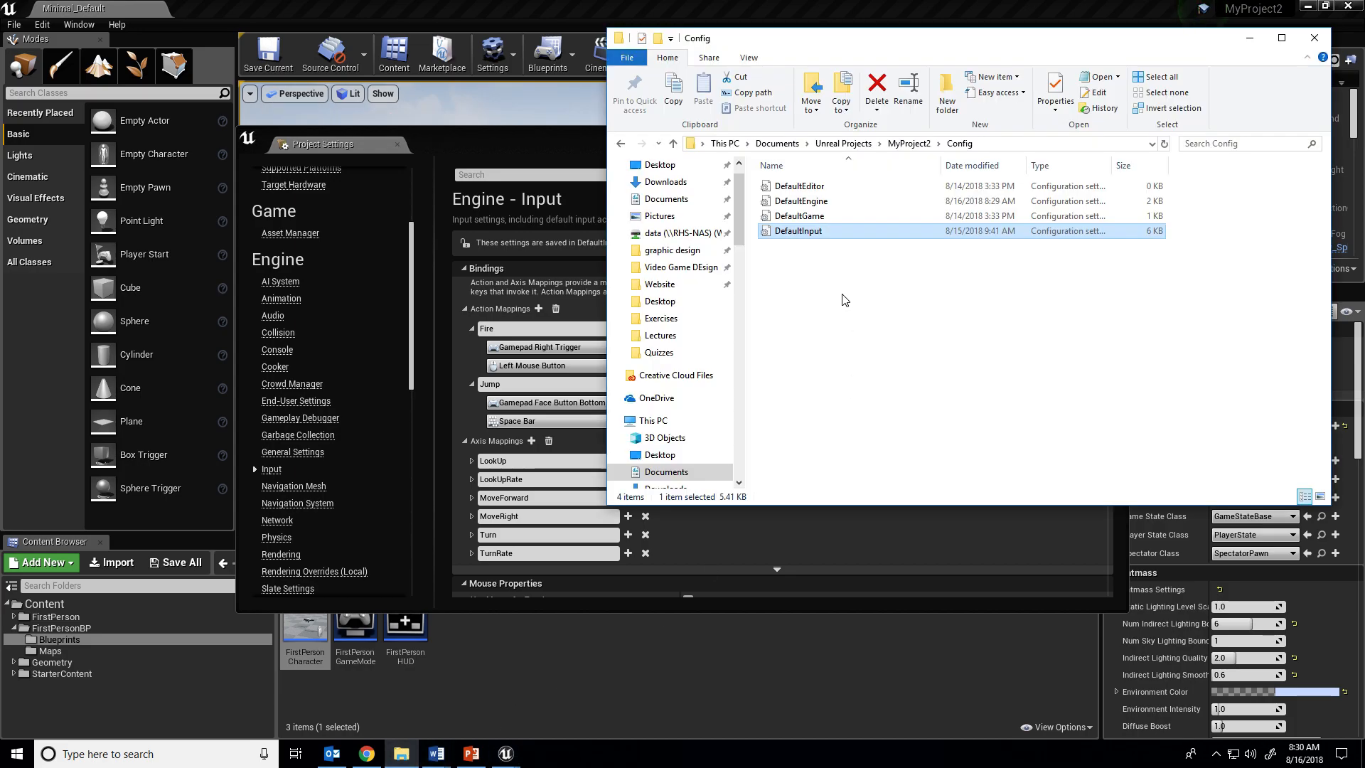
left_click(847, 205)
left_click(846, 222)
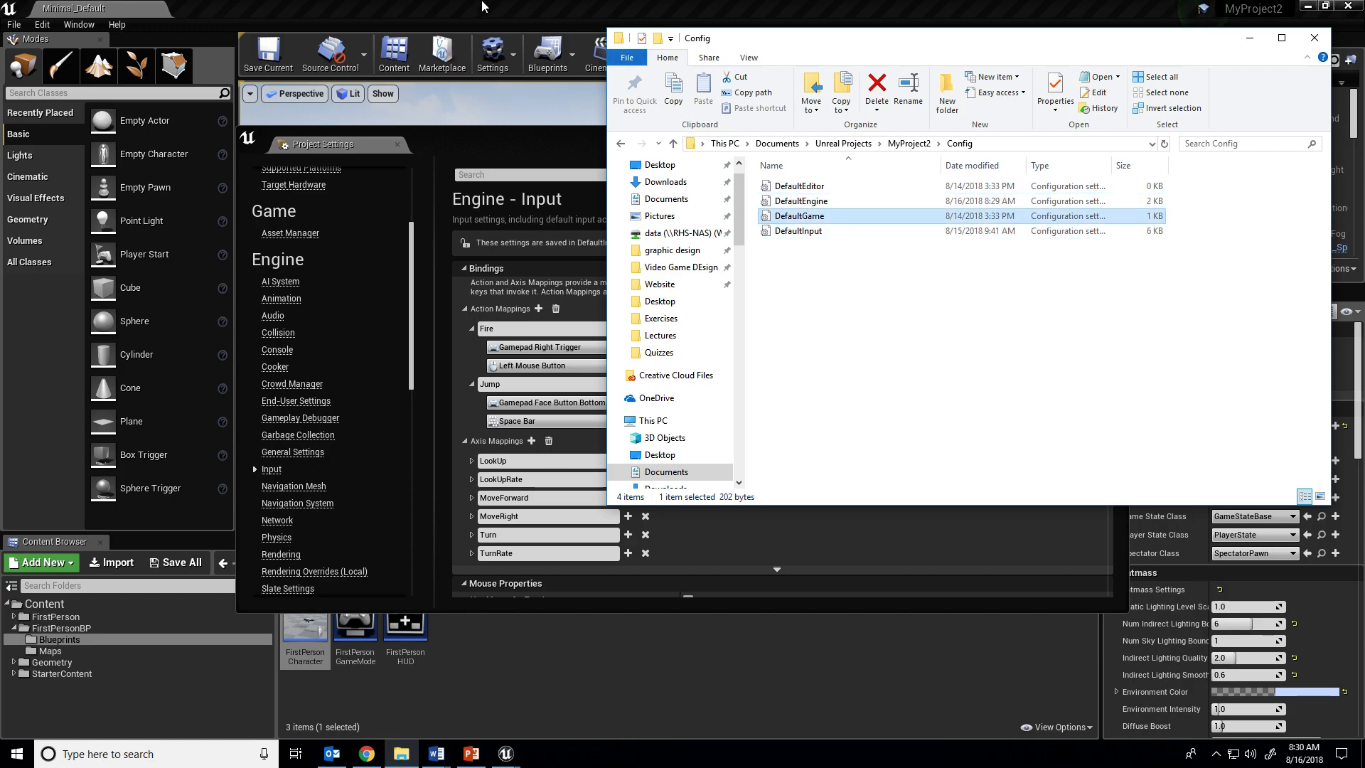
left_click(902, 144)
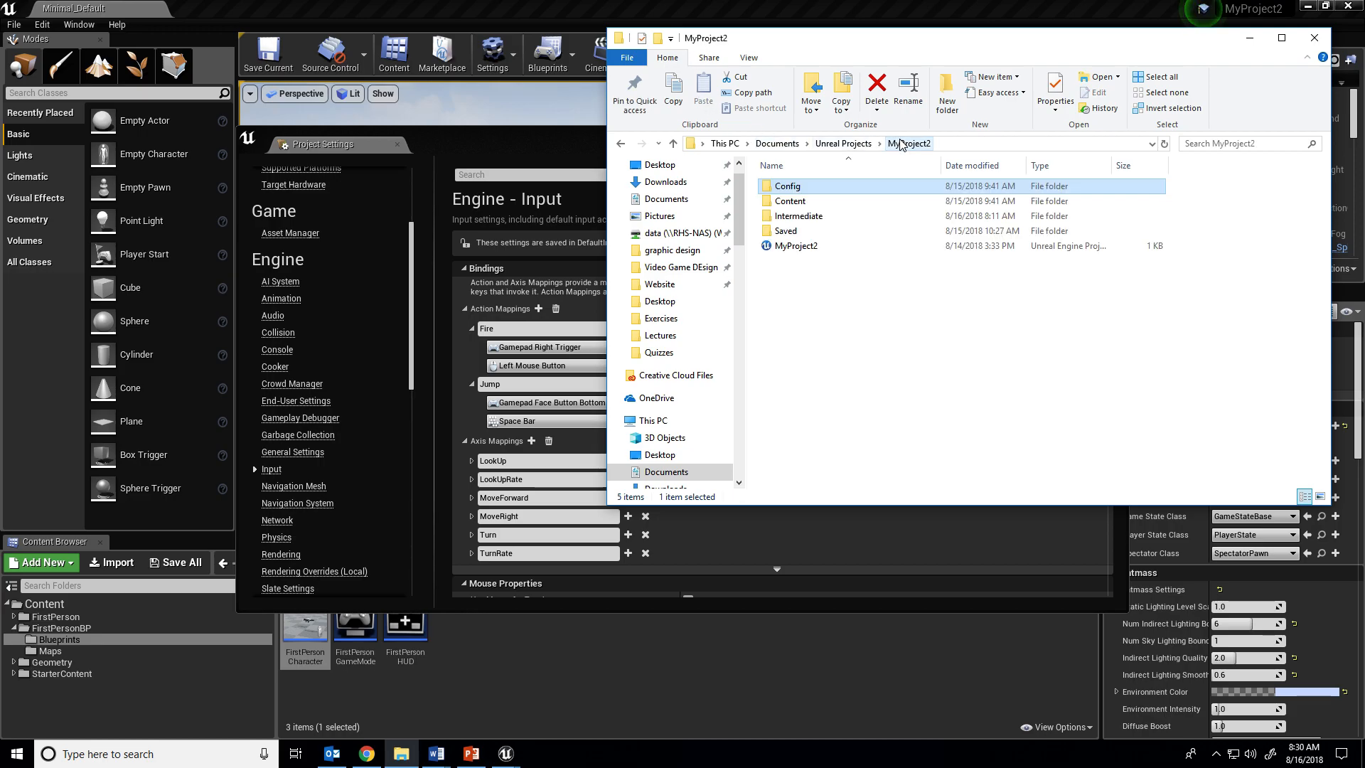
Step: Look through the project's Saved folder and its Autosaves subfolder, and return to the MyProject2 folder
double_click(806, 237)
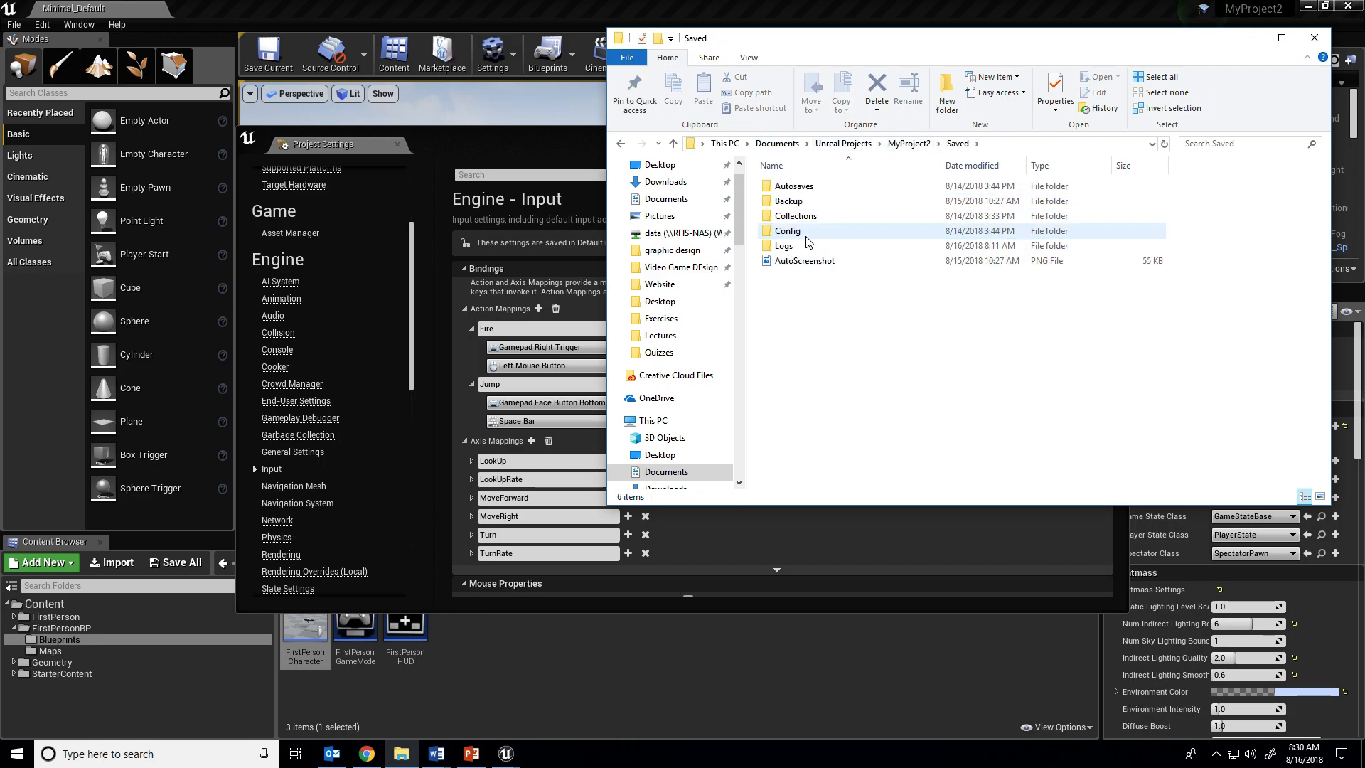
left_click(834, 187)
double_click(834, 187)
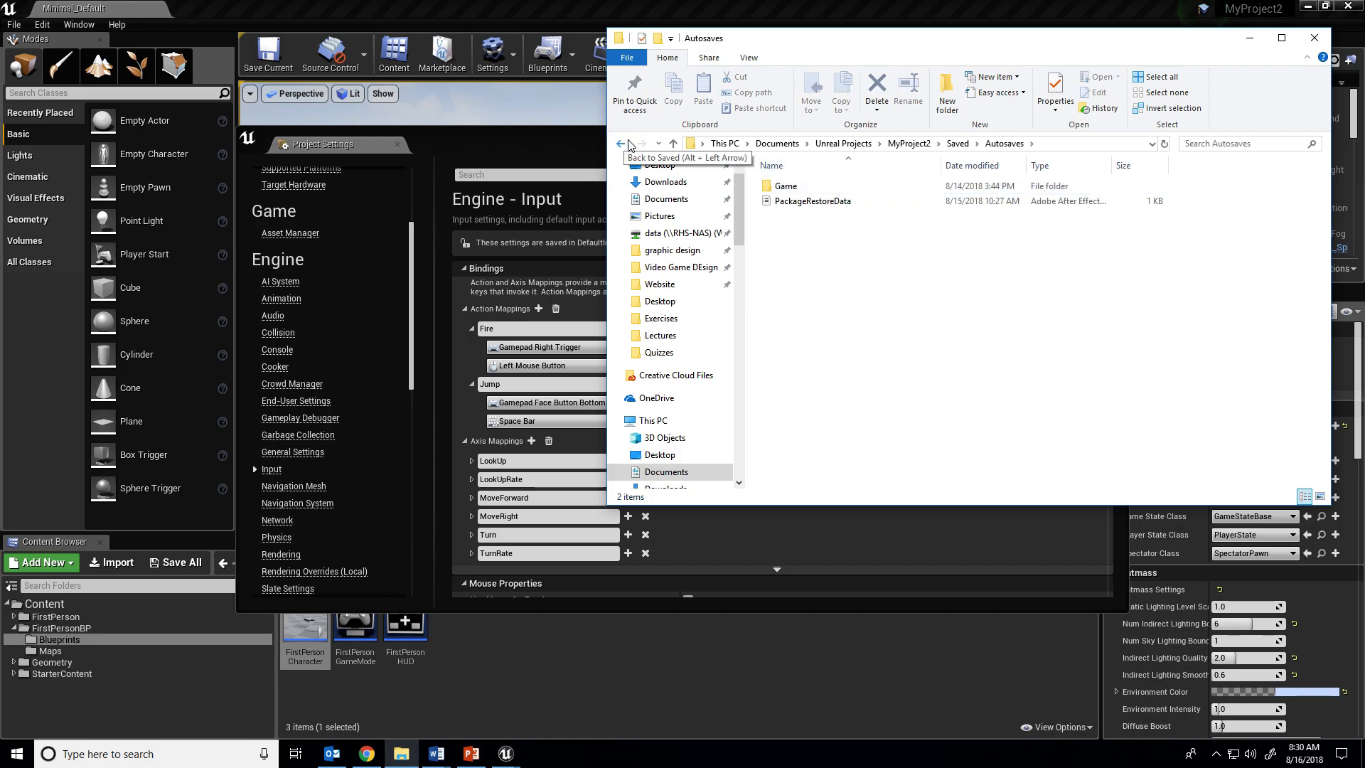
left_click(621, 145)
left_click(621, 144)
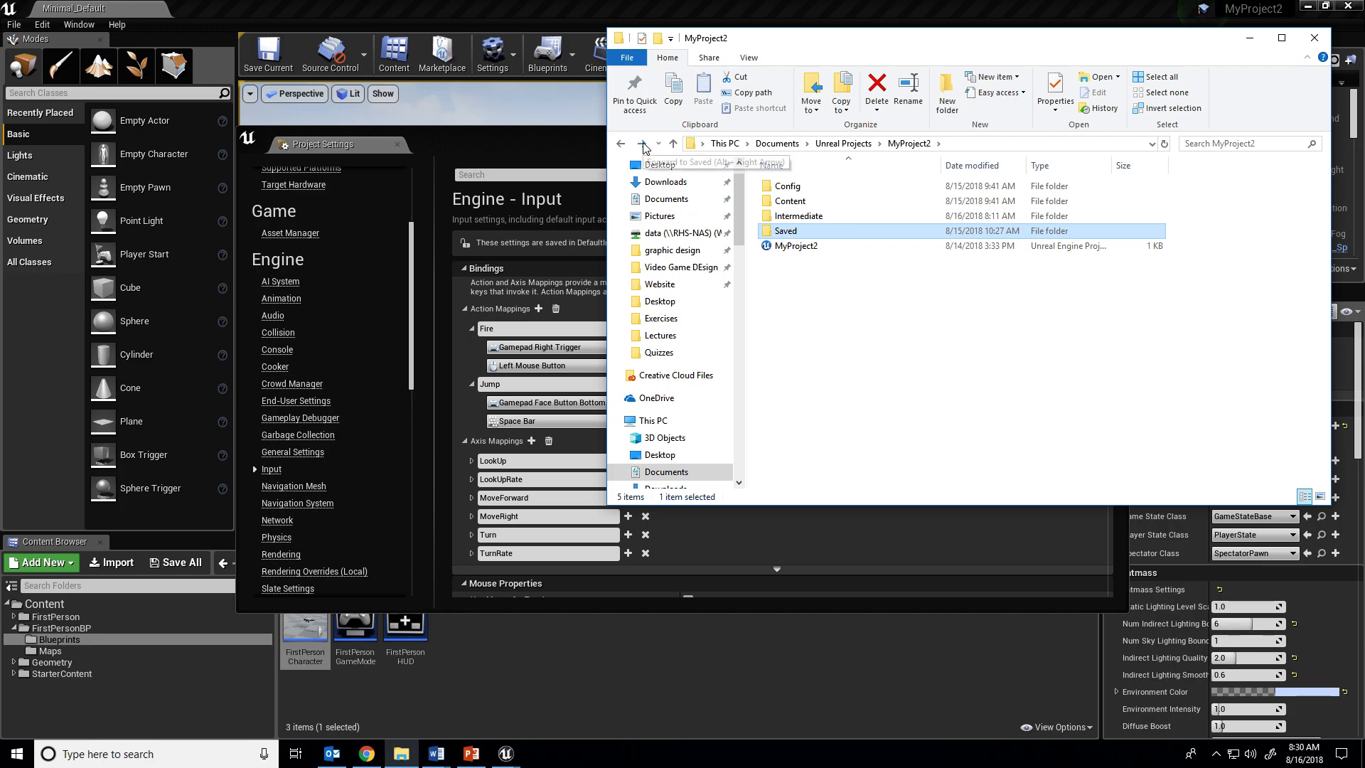
left_click(644, 144)
left_click(622, 145)
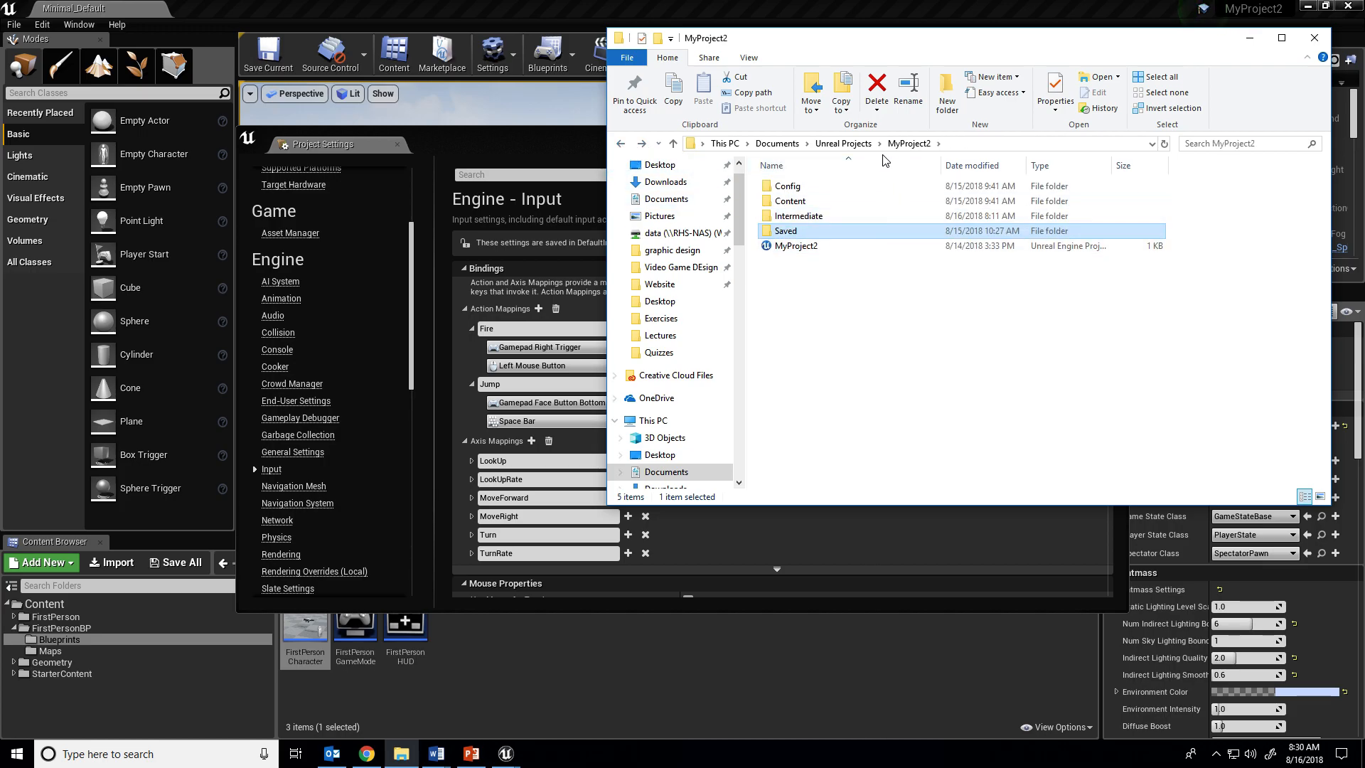
Step: Browse the project's Content folder, looking into Collections and the Maps folder inside FirstPersonBP
double_click(879, 201)
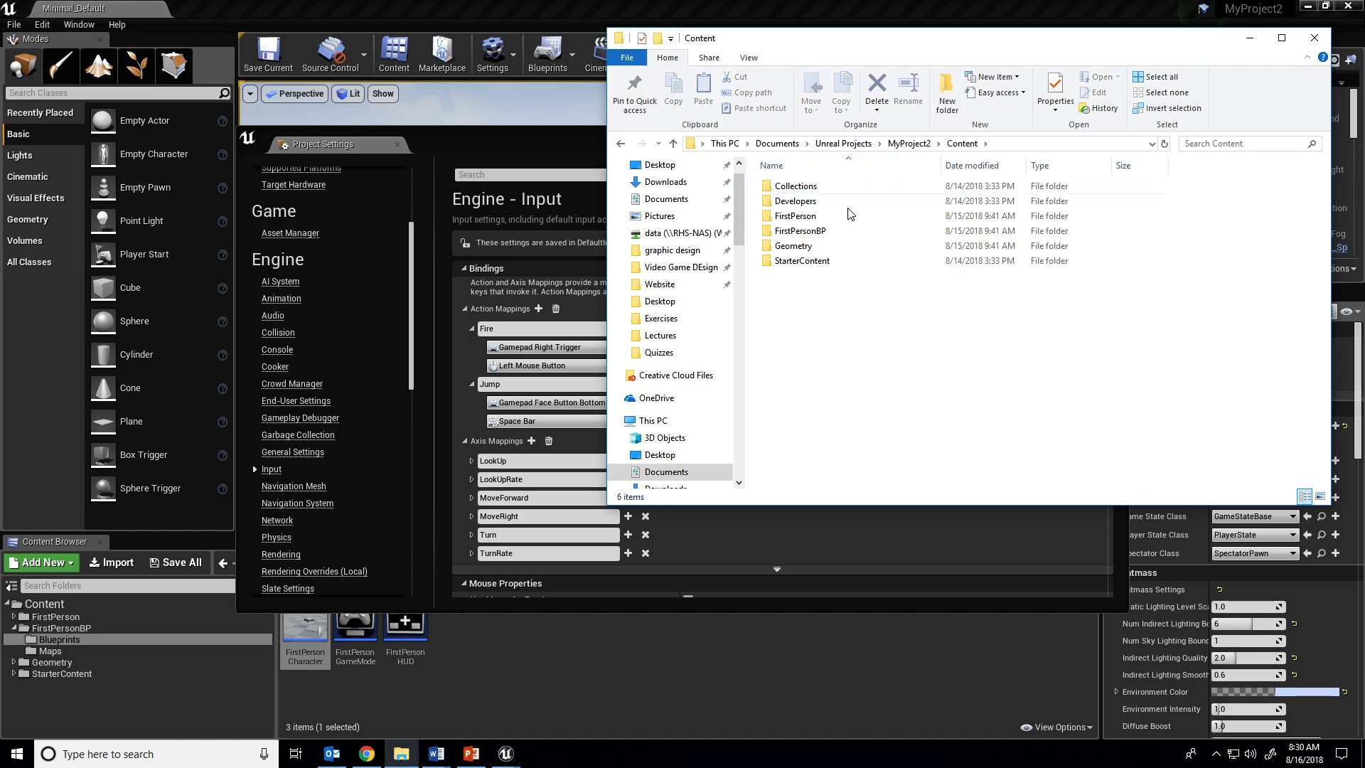
double_click(836, 188)
left_click(618, 142)
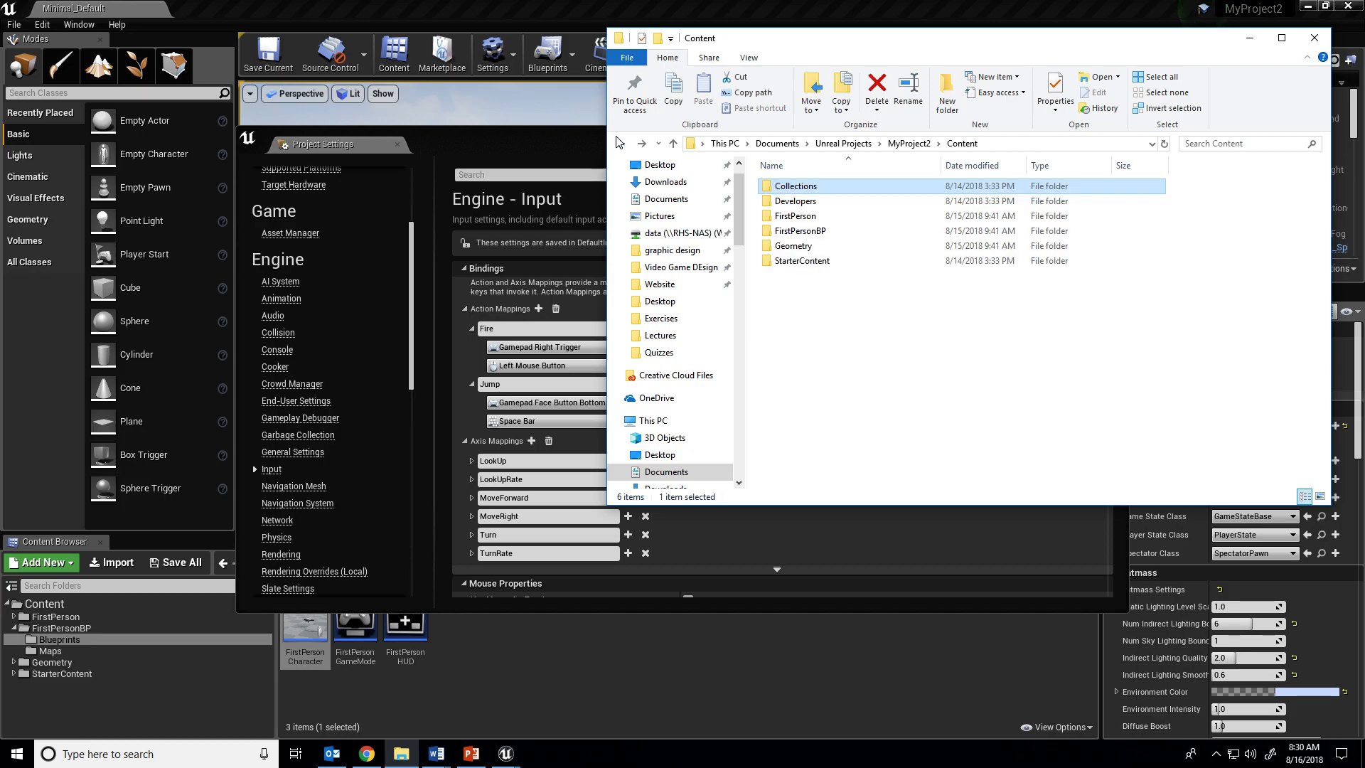
double_click(826, 230)
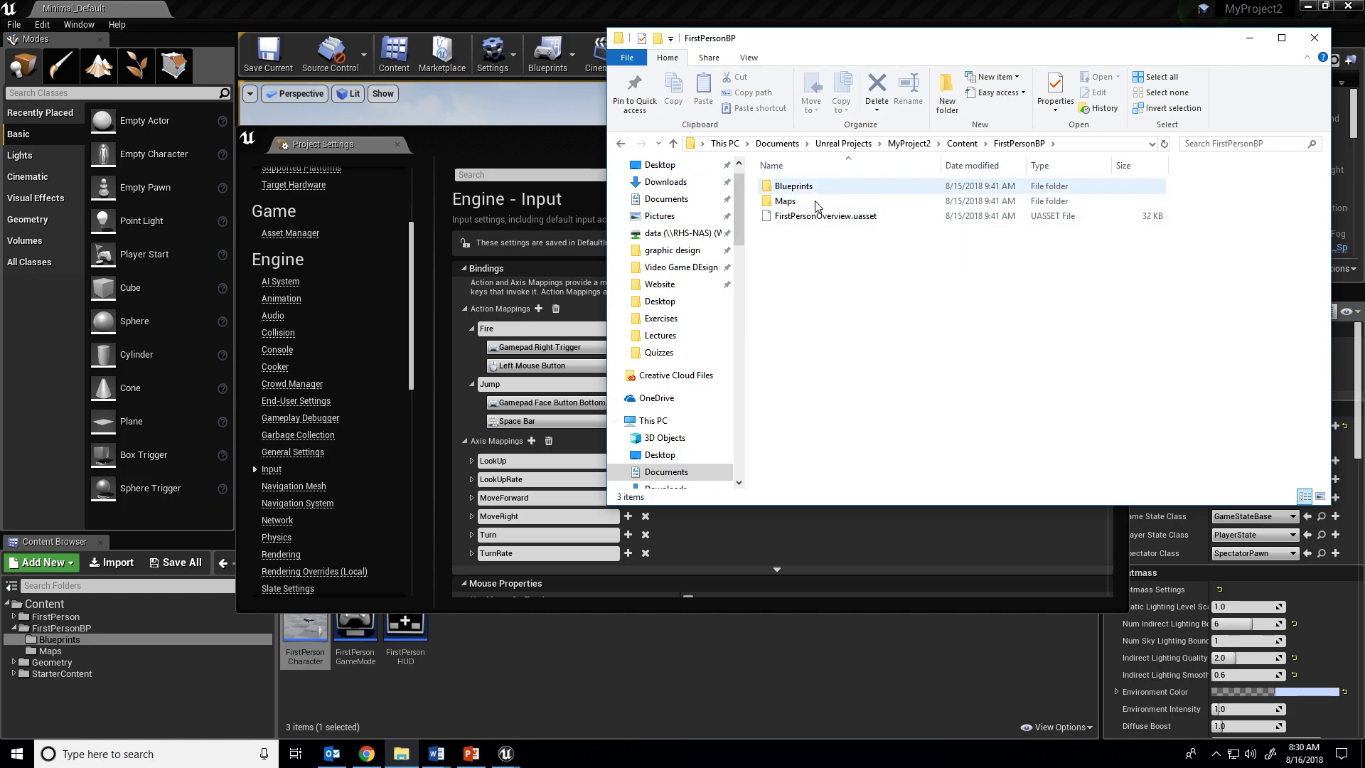
double_click(786, 201)
left_click(796, 187)
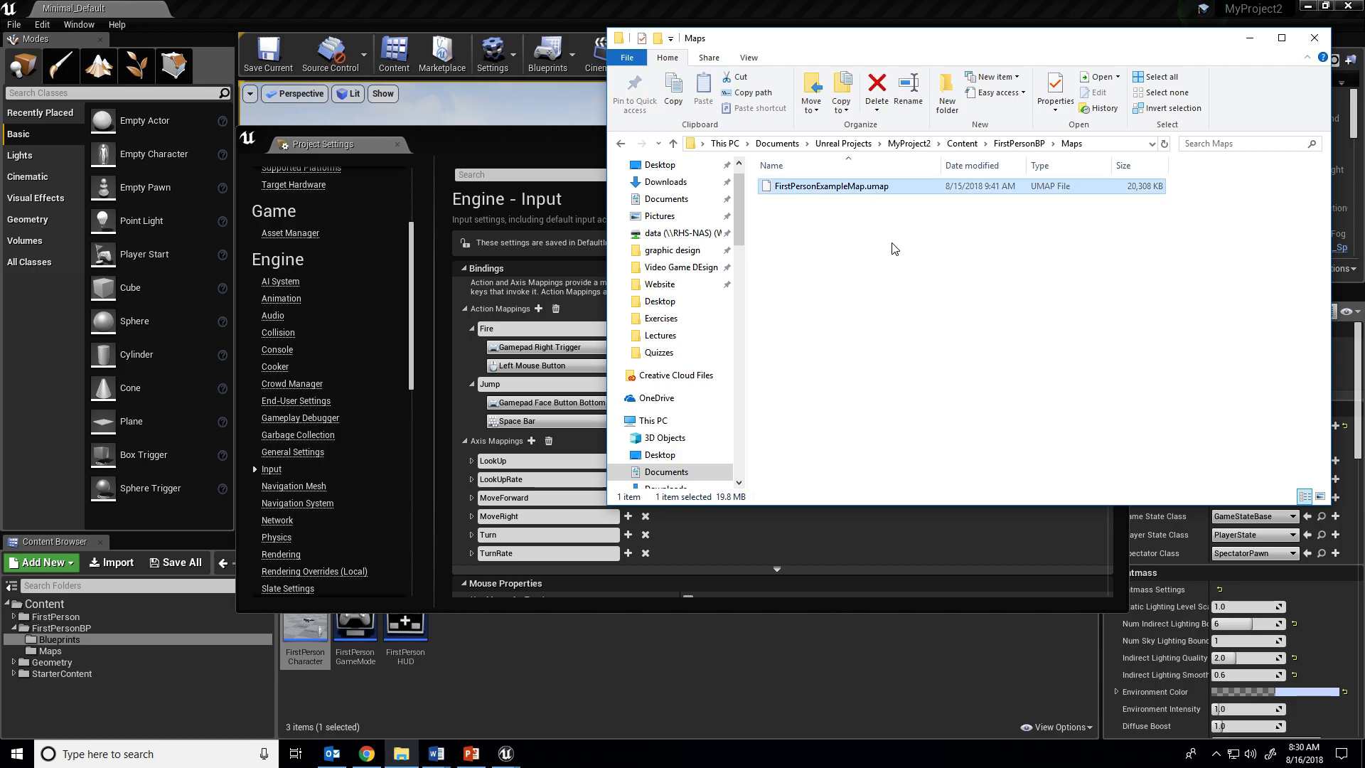
Step: Switch back to the Unreal Editor and close the Project Settings window
left_click(500, 43)
left_click(1105, 133)
left_click_drag(668, 305, 762, 319)
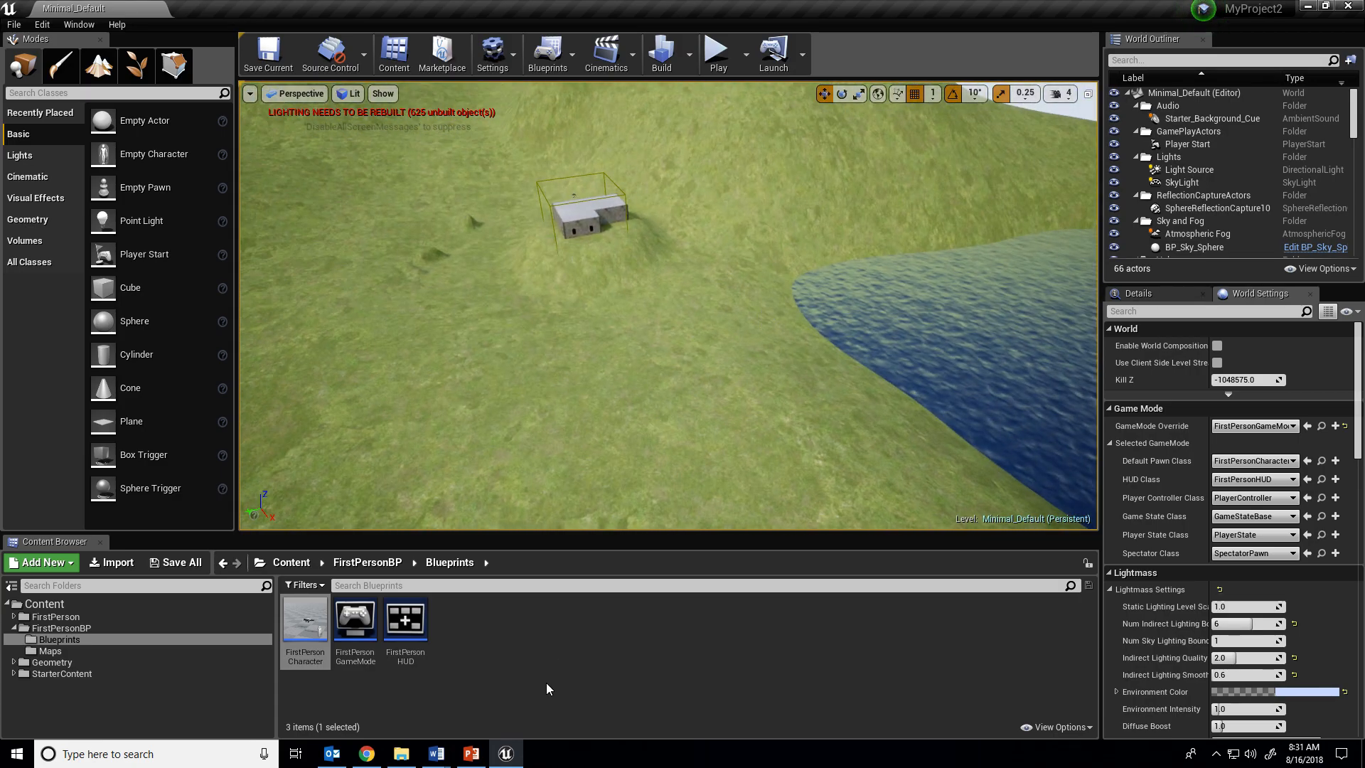
Step: Show the FirstPersonBP Blueprints folder in File Explorer to compare its files with the Content Browser, and return to the Unreal Editor
left_click(402, 754)
left_click(1027, 150)
double_click(860, 187)
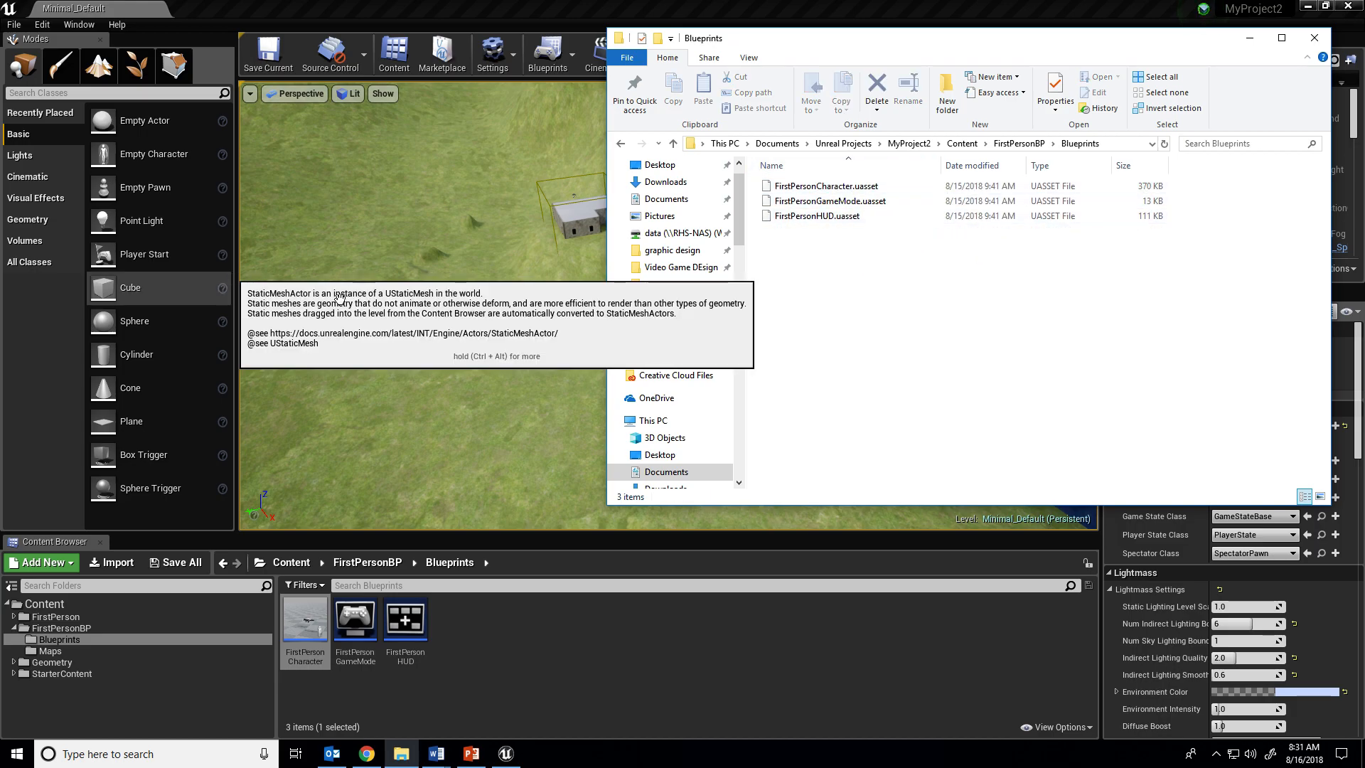
left_click(332, 6)
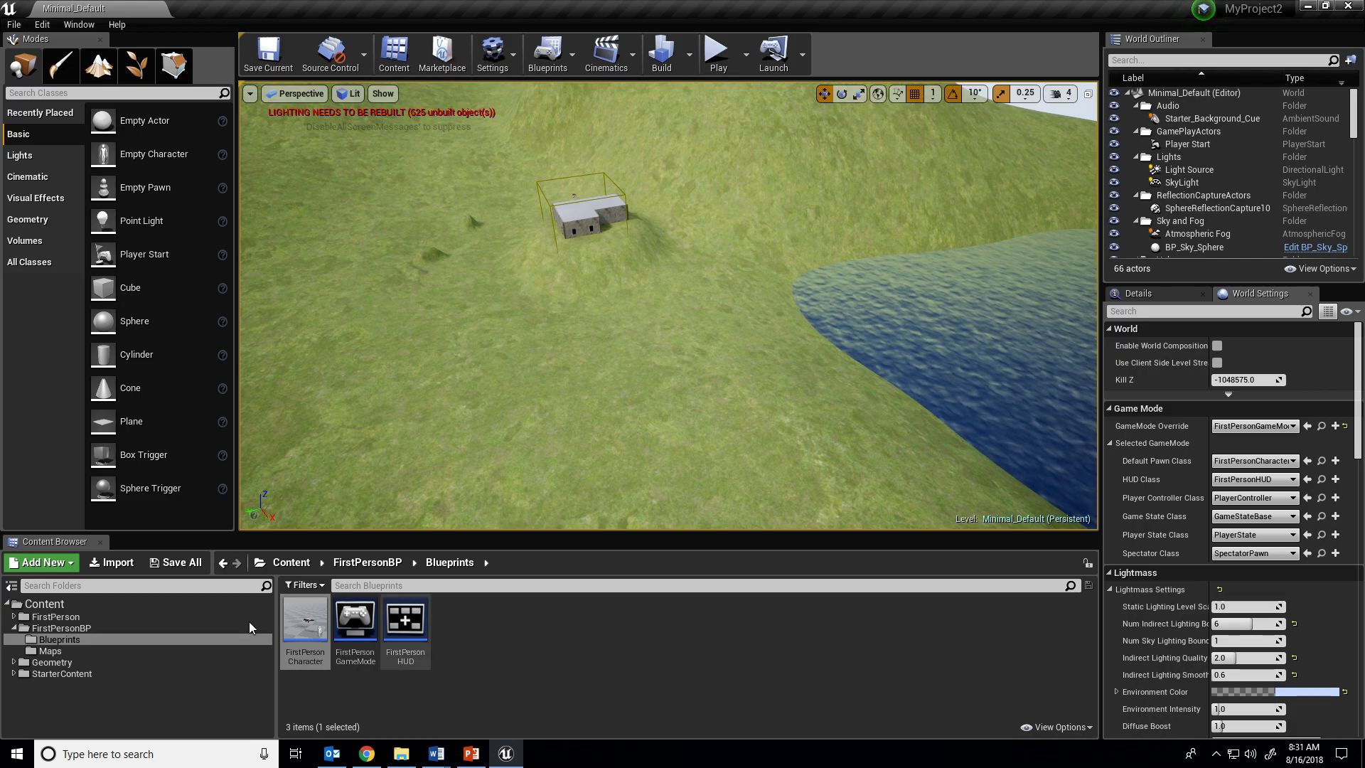
Step: Create a new folder named Images in the project's top-level Content folder
left_click(54, 564)
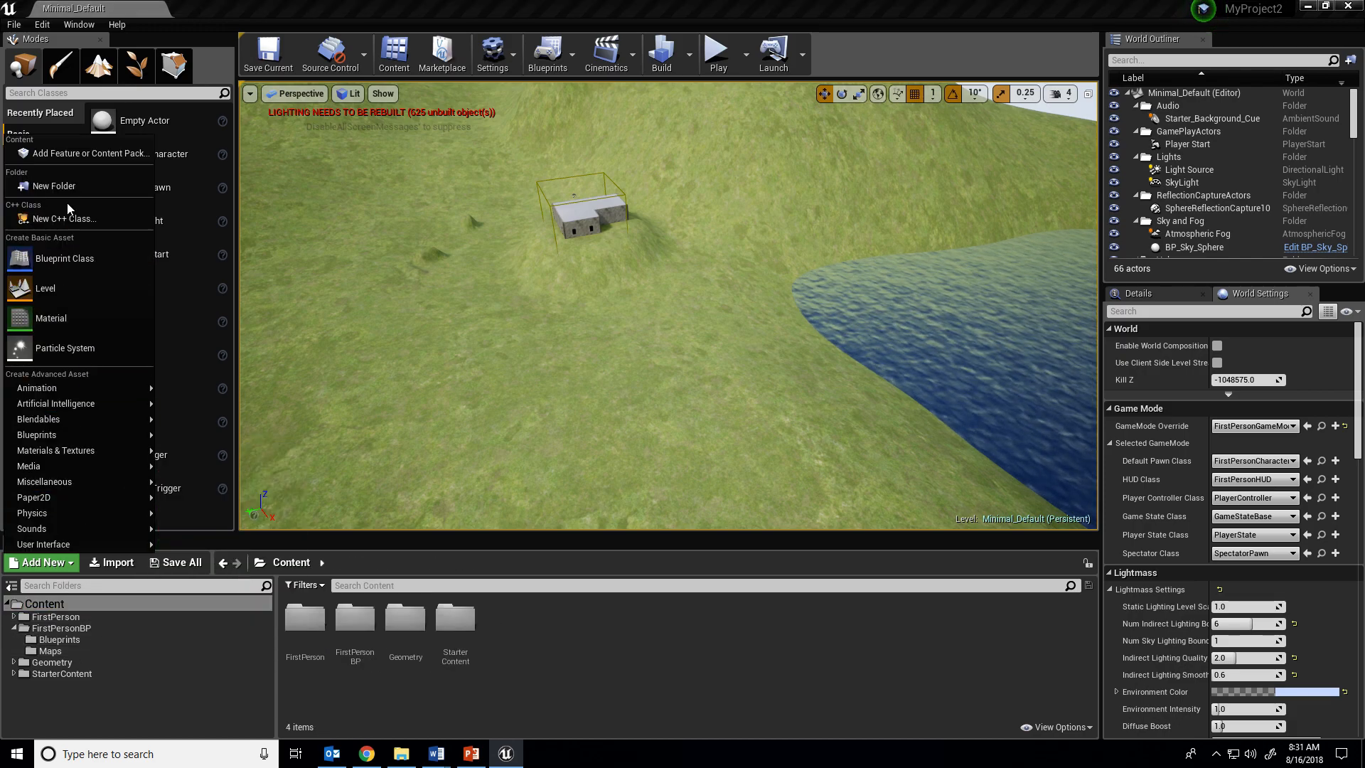
left_click(57, 185)
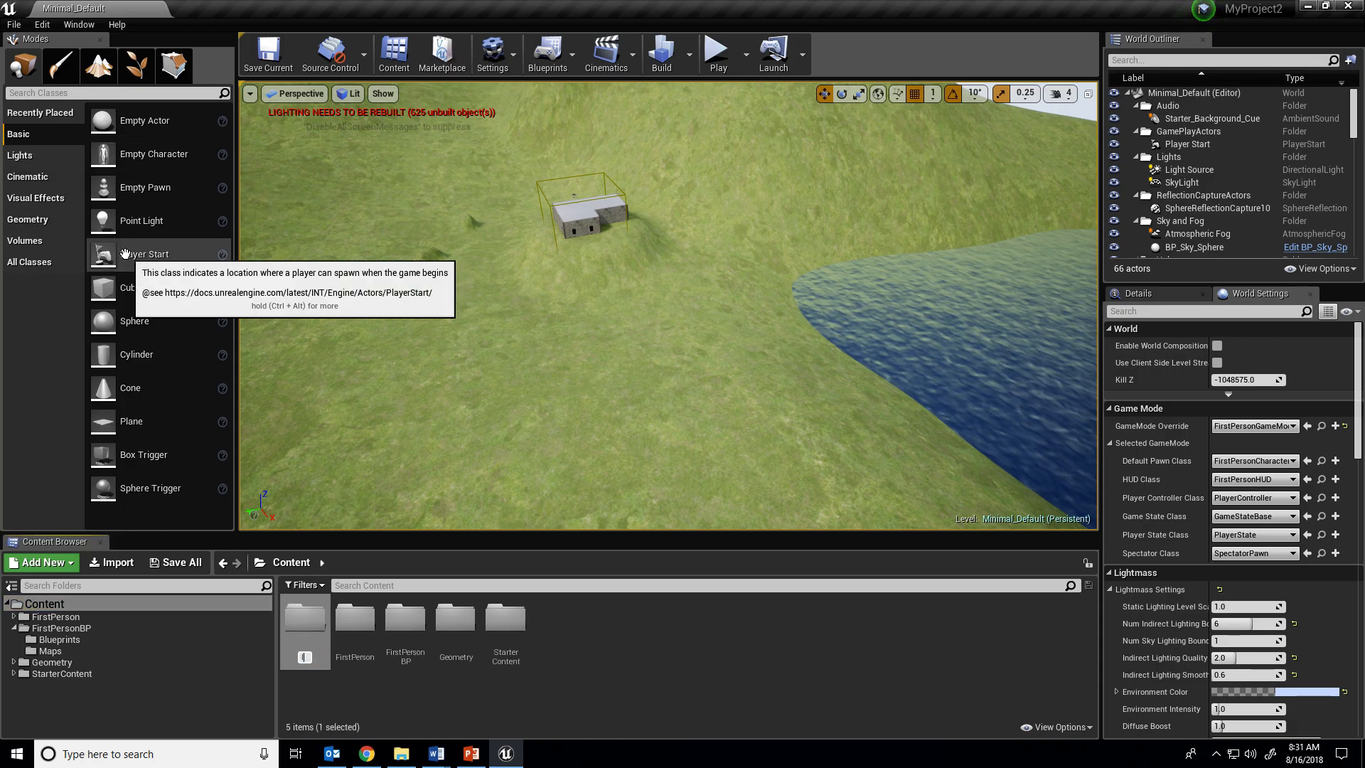
key("Return")
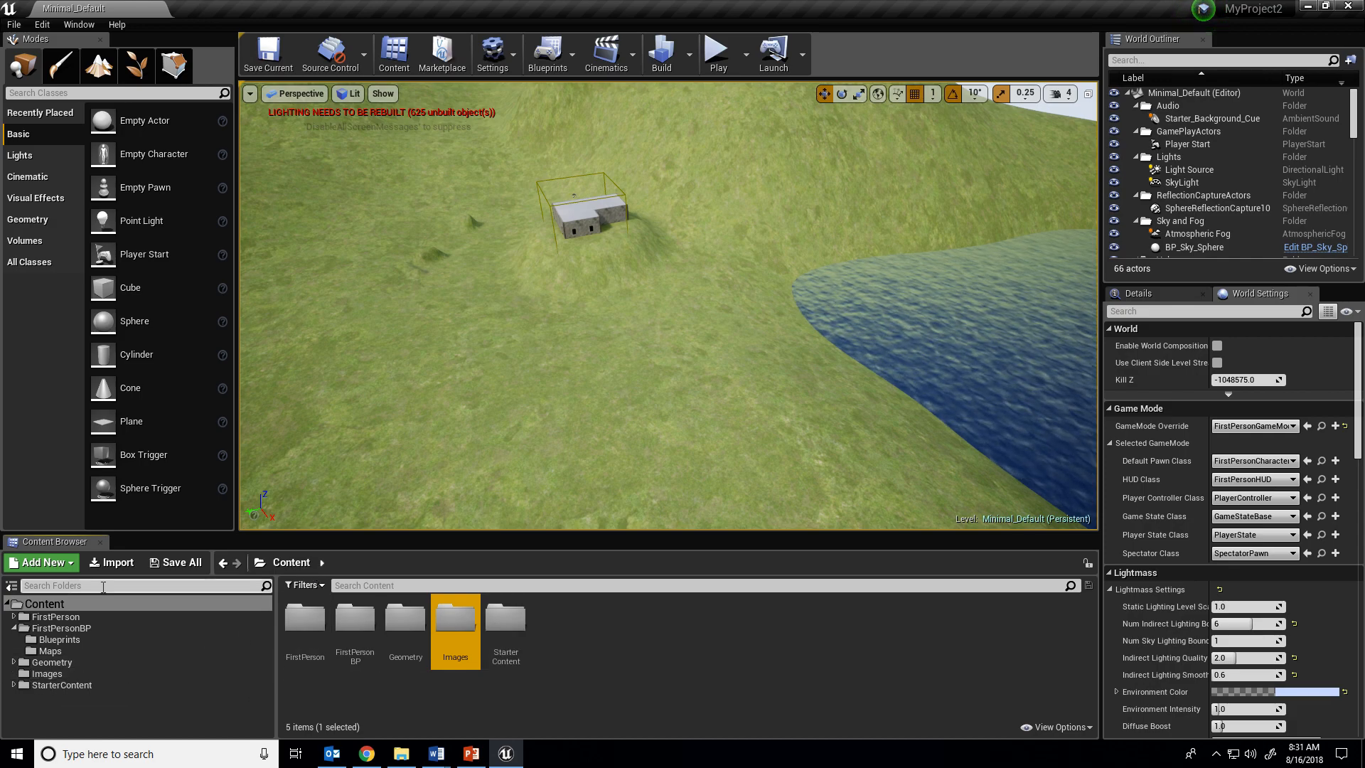
Step: Hide and show the folder tree of the Content Browser
left_click(12, 586)
left_click(12, 586)
left_click(12, 586)
left_click(12, 586)
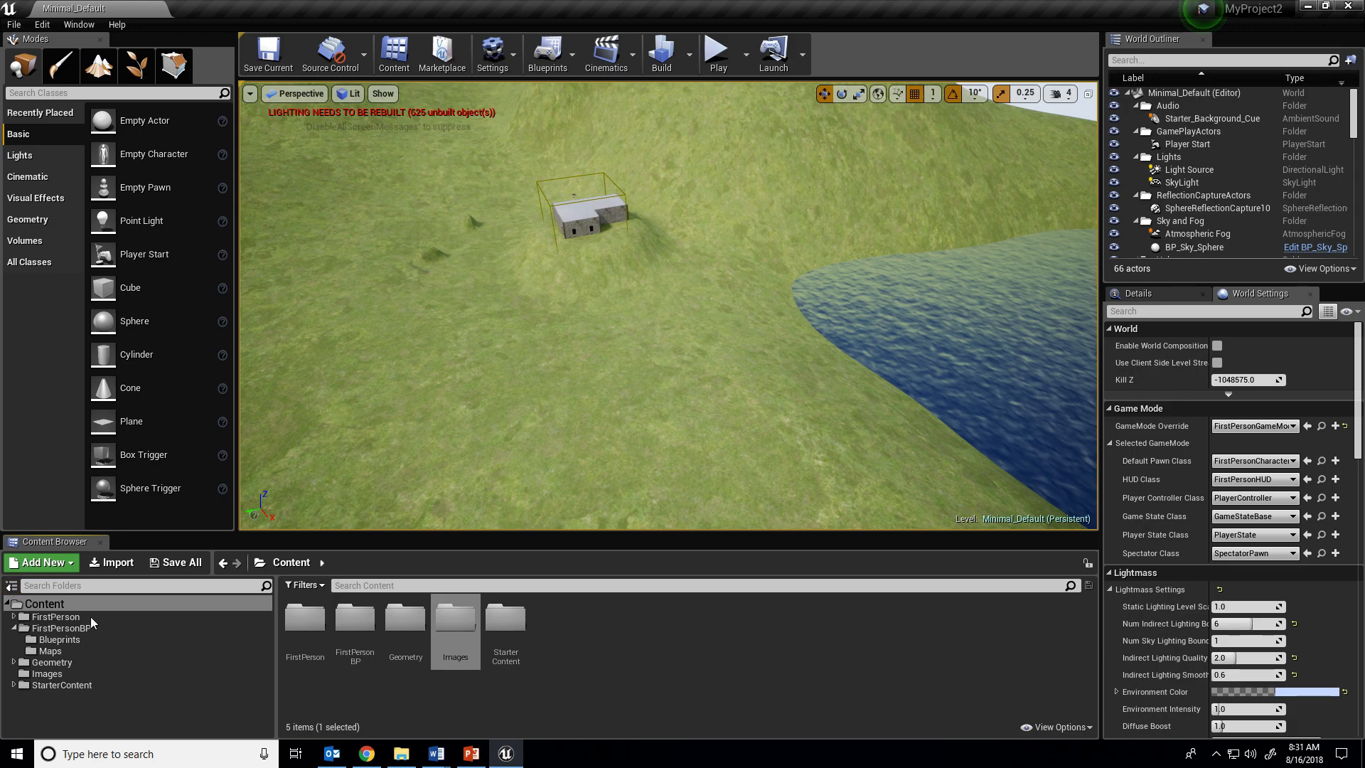
Step: Import the maxresdefault picture from the Pictures folder into the Images folder
double_click(469, 625)
right_click(388, 653)
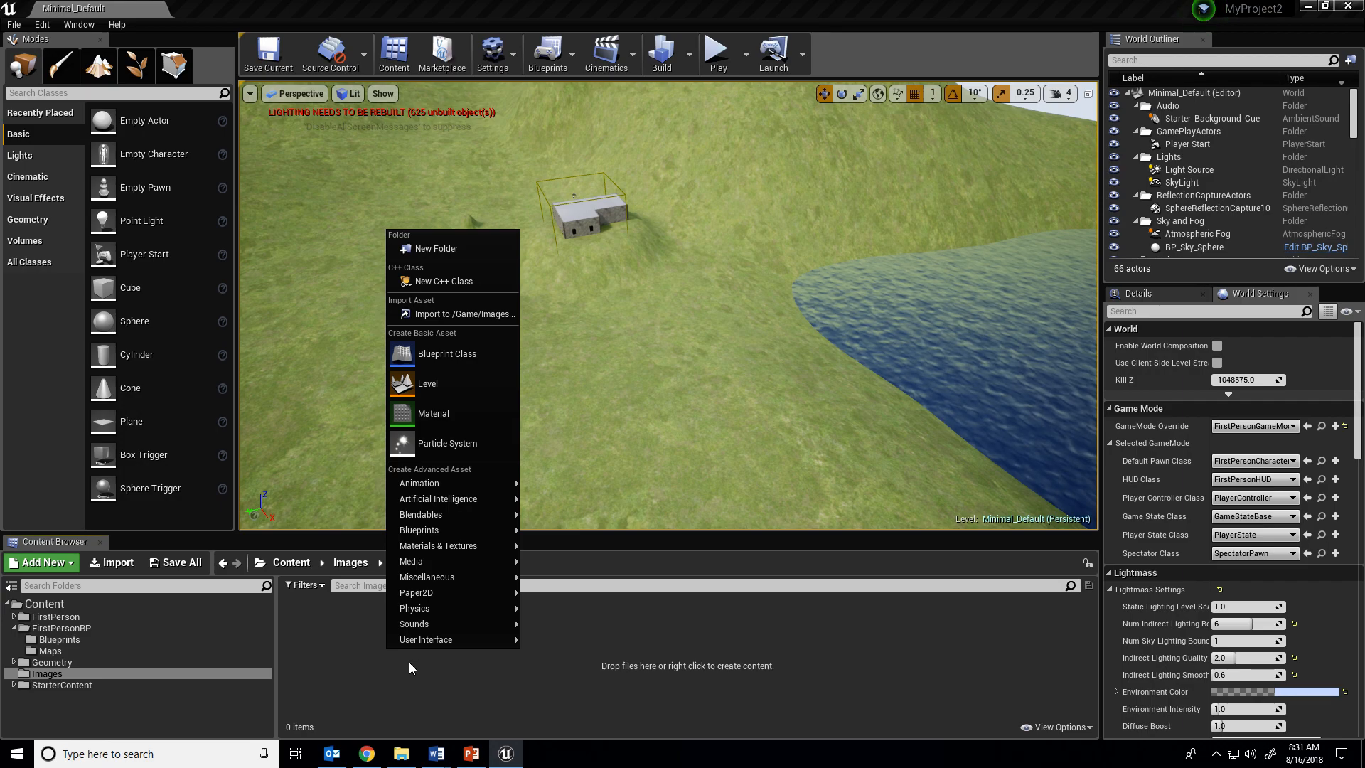
left_click(512, 314)
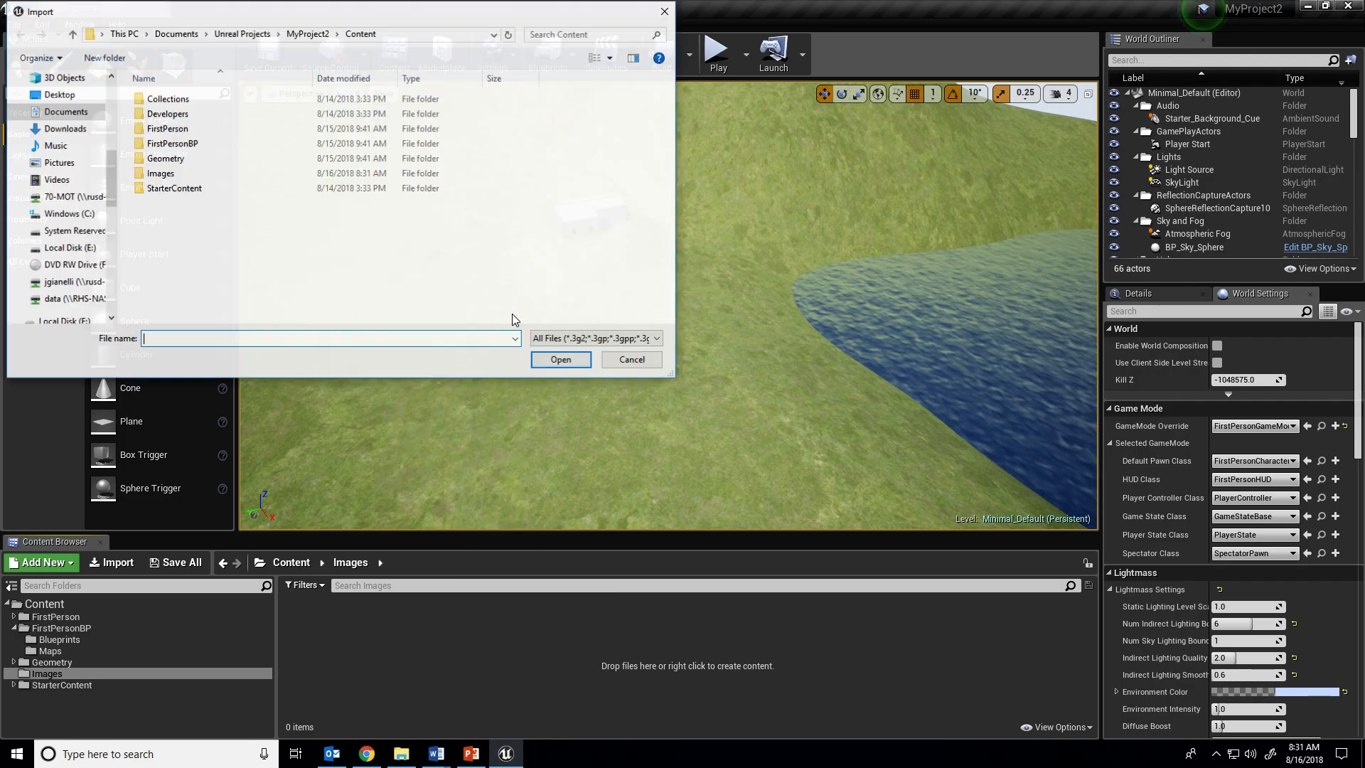
left_click_drag(277, 19, 613, 103)
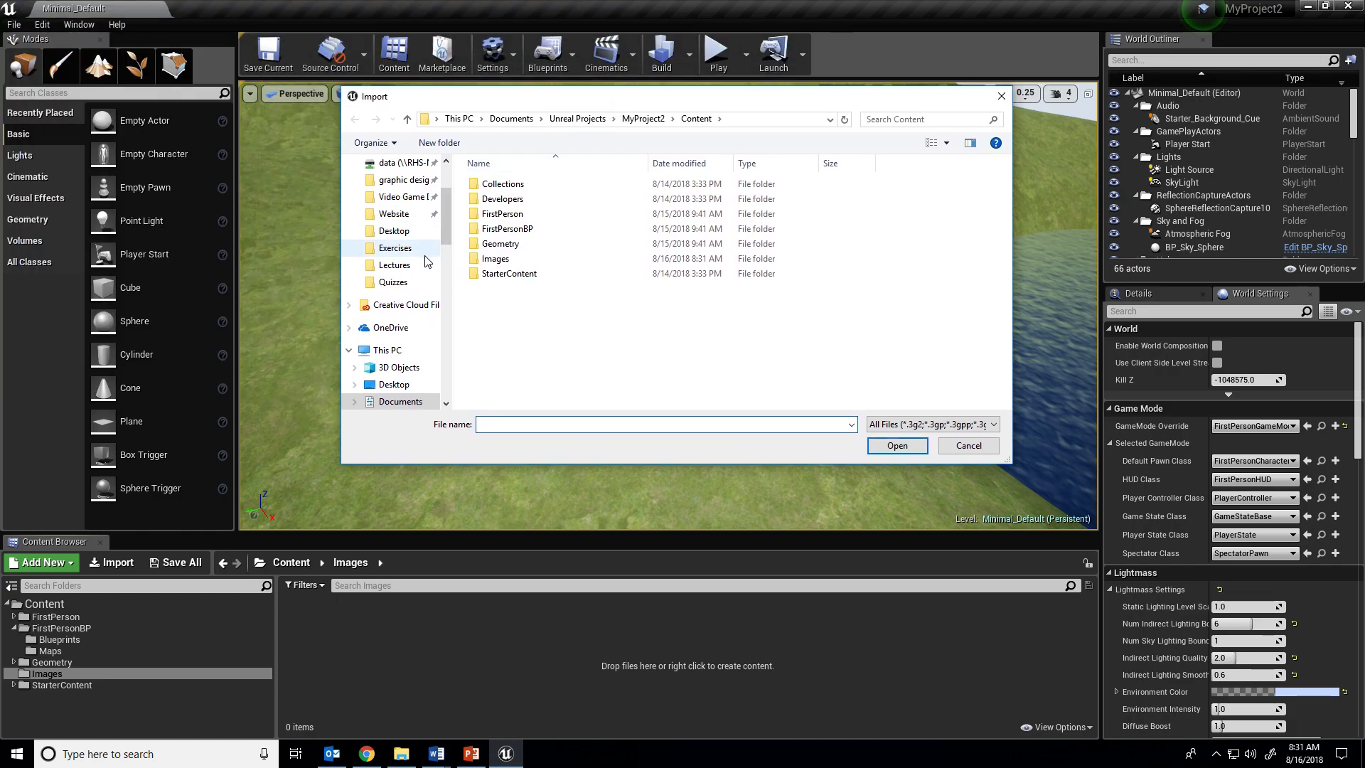
scroll(402, 342, "down", 2)
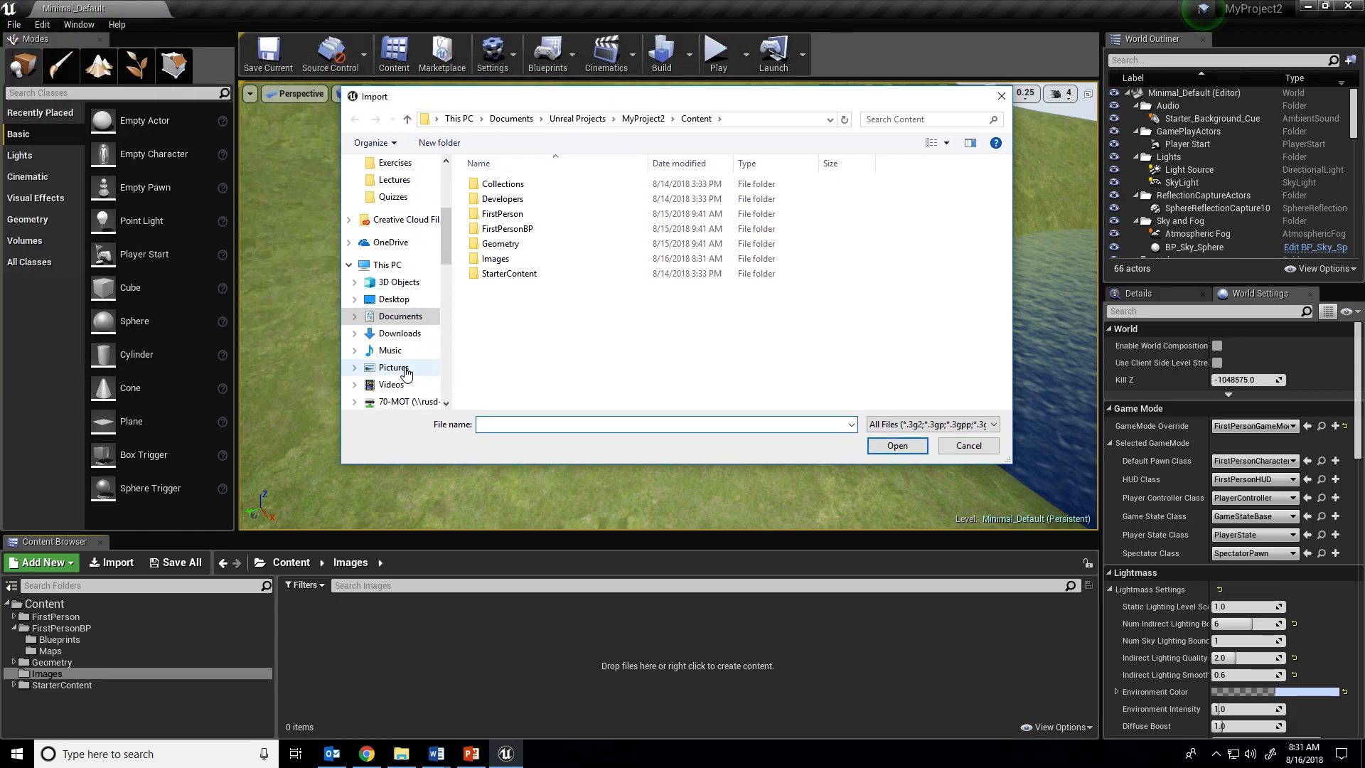
left_click(394, 368)
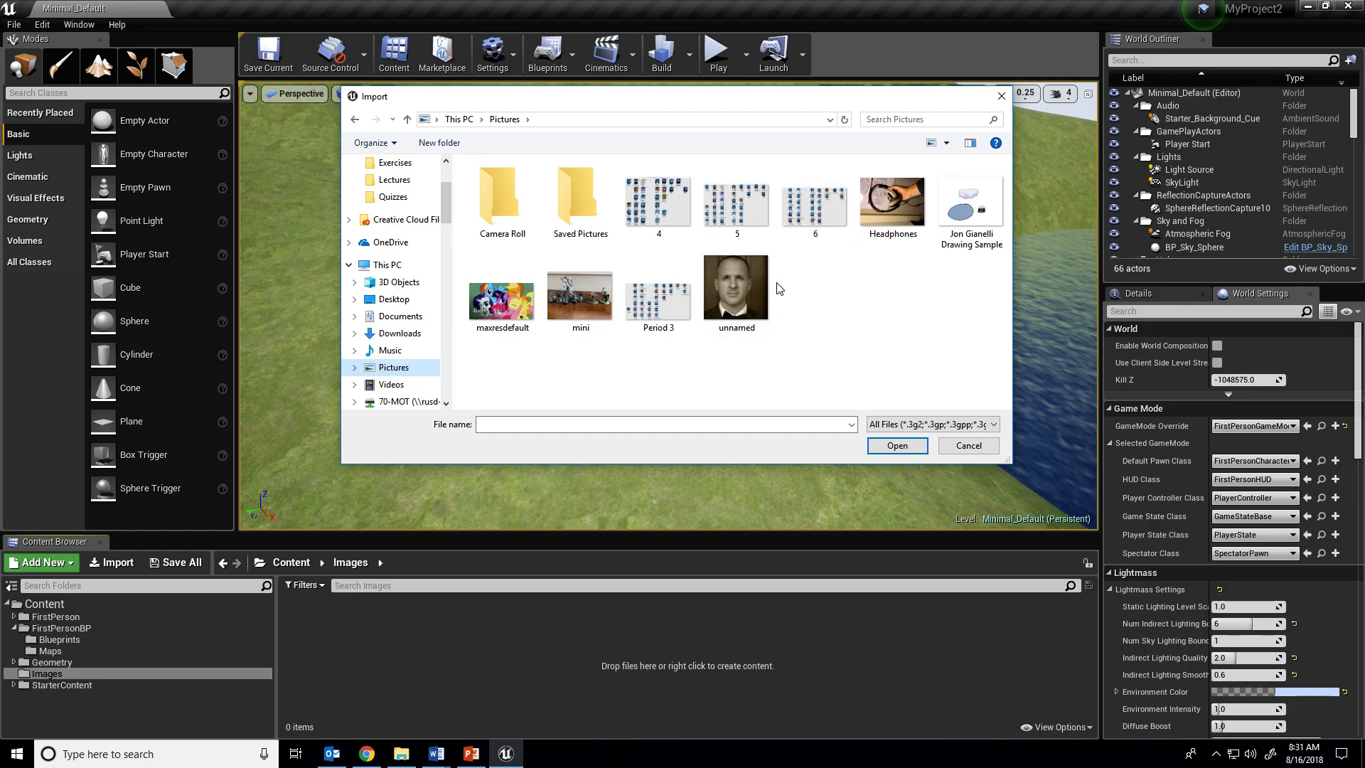
double_click(492, 301)
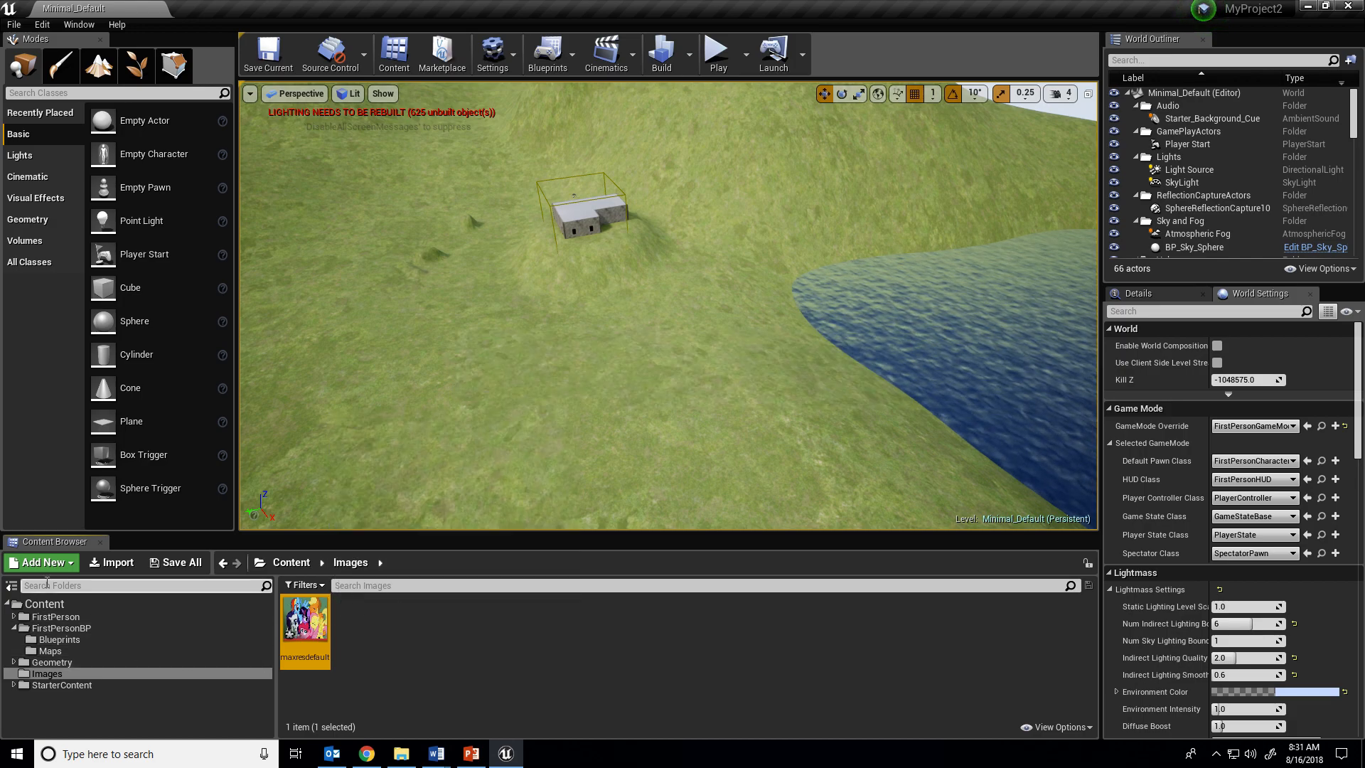
Step: Apply the maxresdefault texture to the building's exterior wall Wall_400x405
right_click_drag(537, 367, 595, 370)
key("w")
key("s")
left_click(699, 287)
left_click_drag(320, 600, 754, 291)
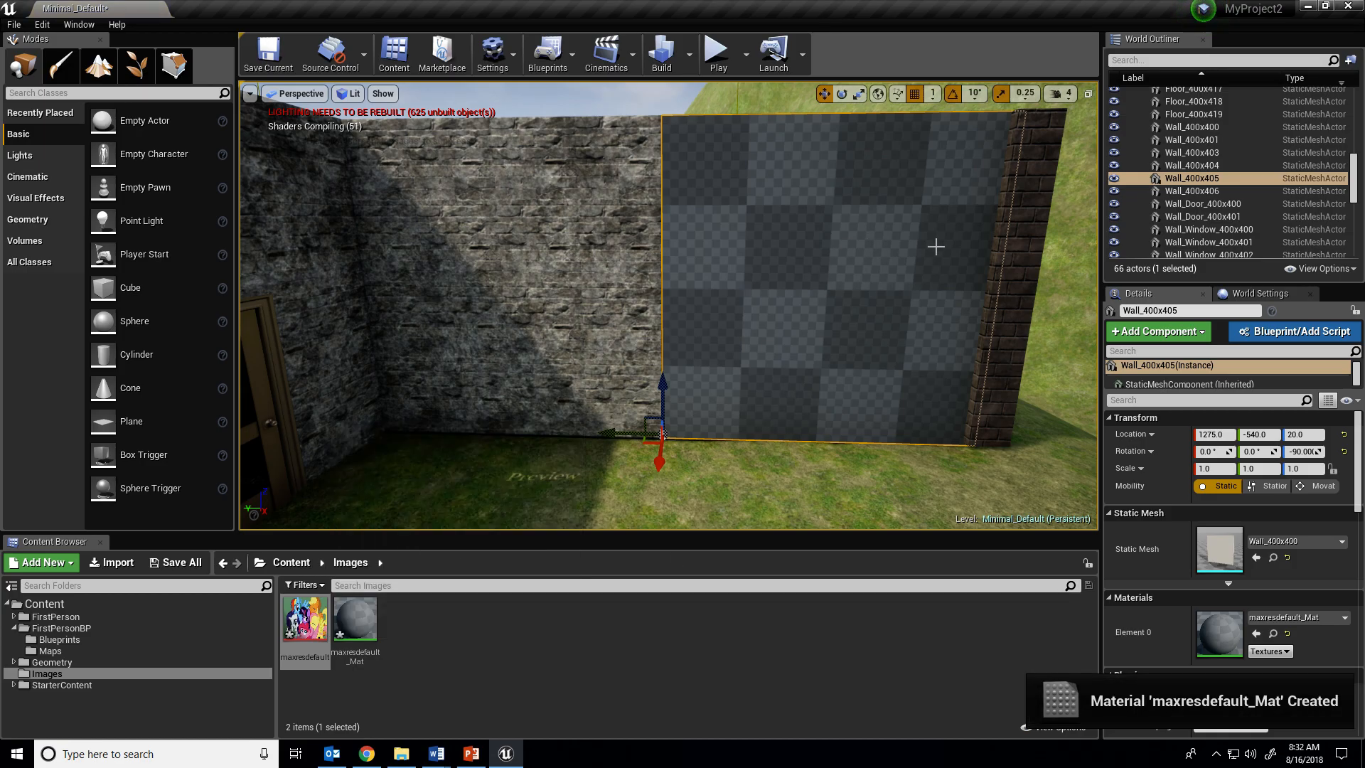
right_click_drag(886, 263, 851, 233)
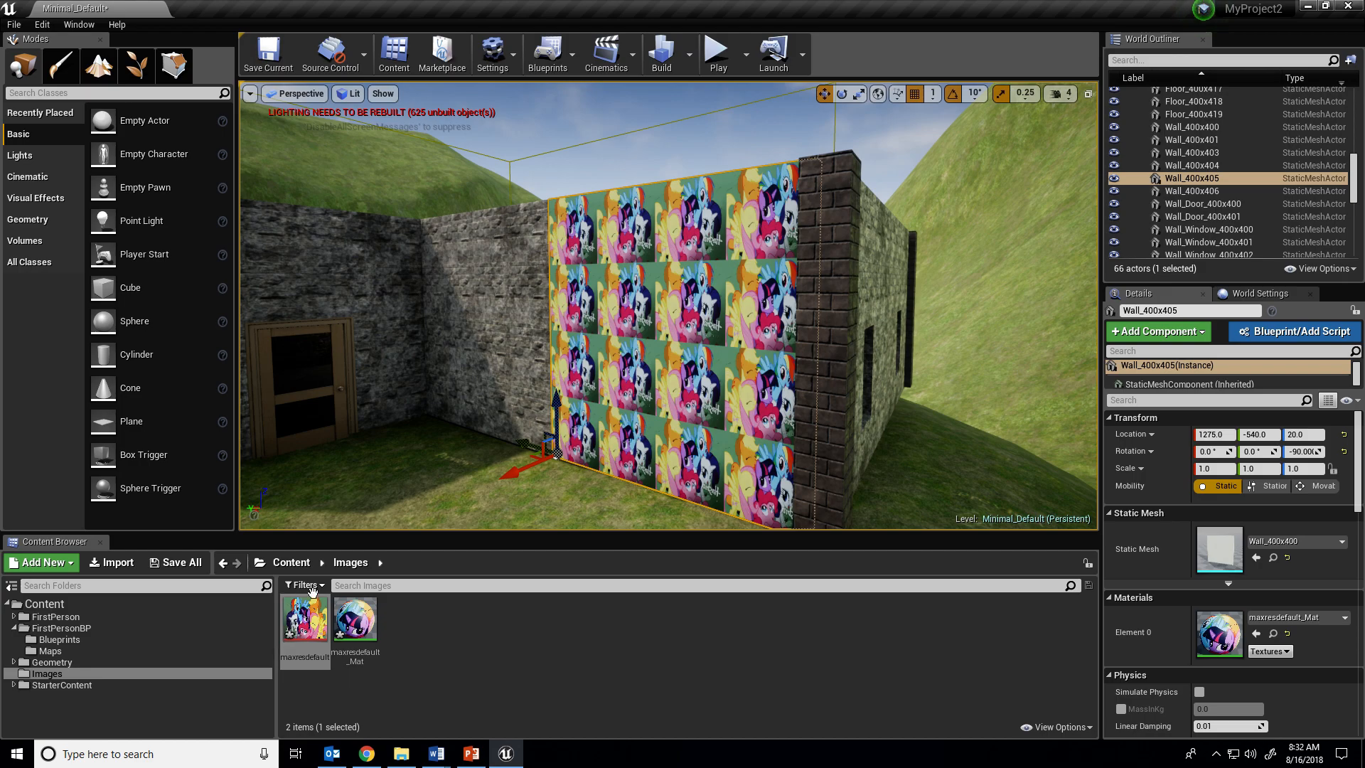
Step: Select the maxresdefault_Mat material and inspect the textured wall from several angles
double_click(366, 625)
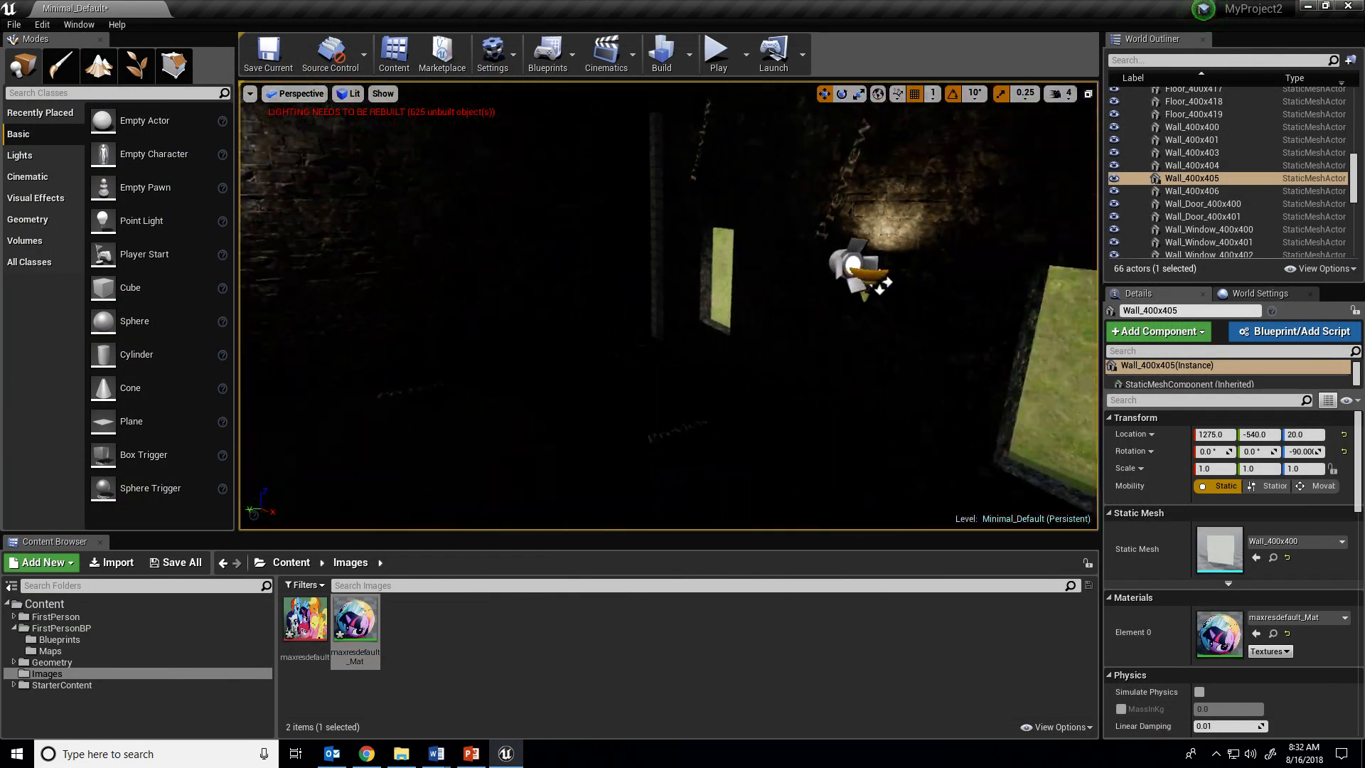
key("f")
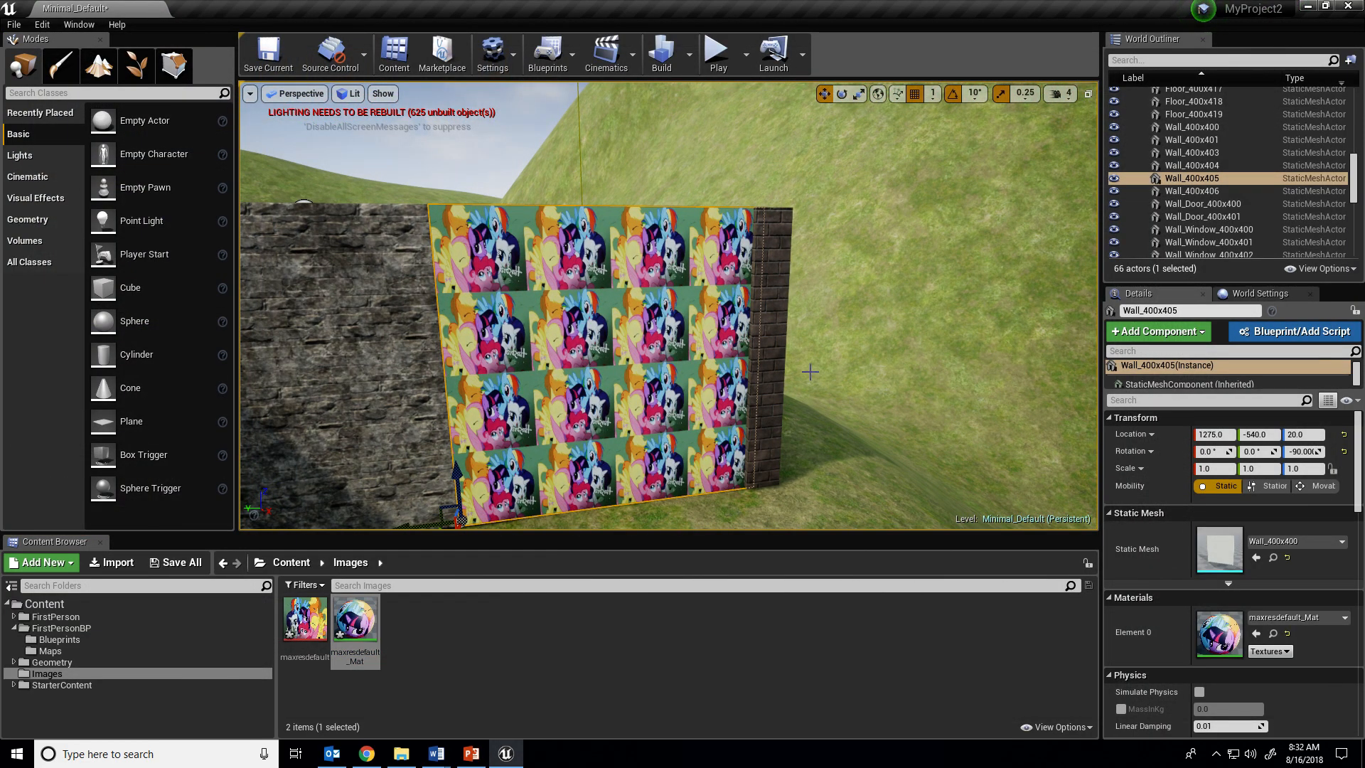
right_click_drag(820, 384, 985, 413)
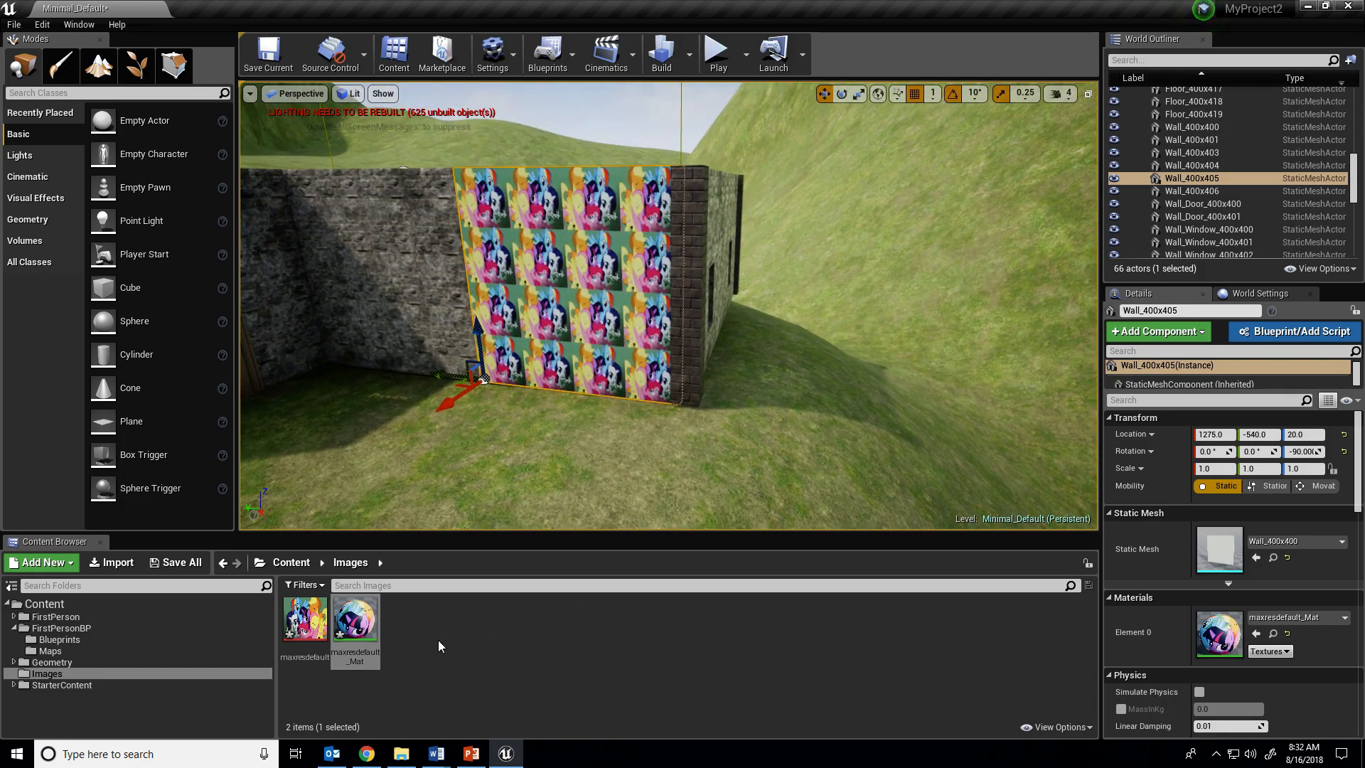
right_click_drag(590, 375, 517, 468)
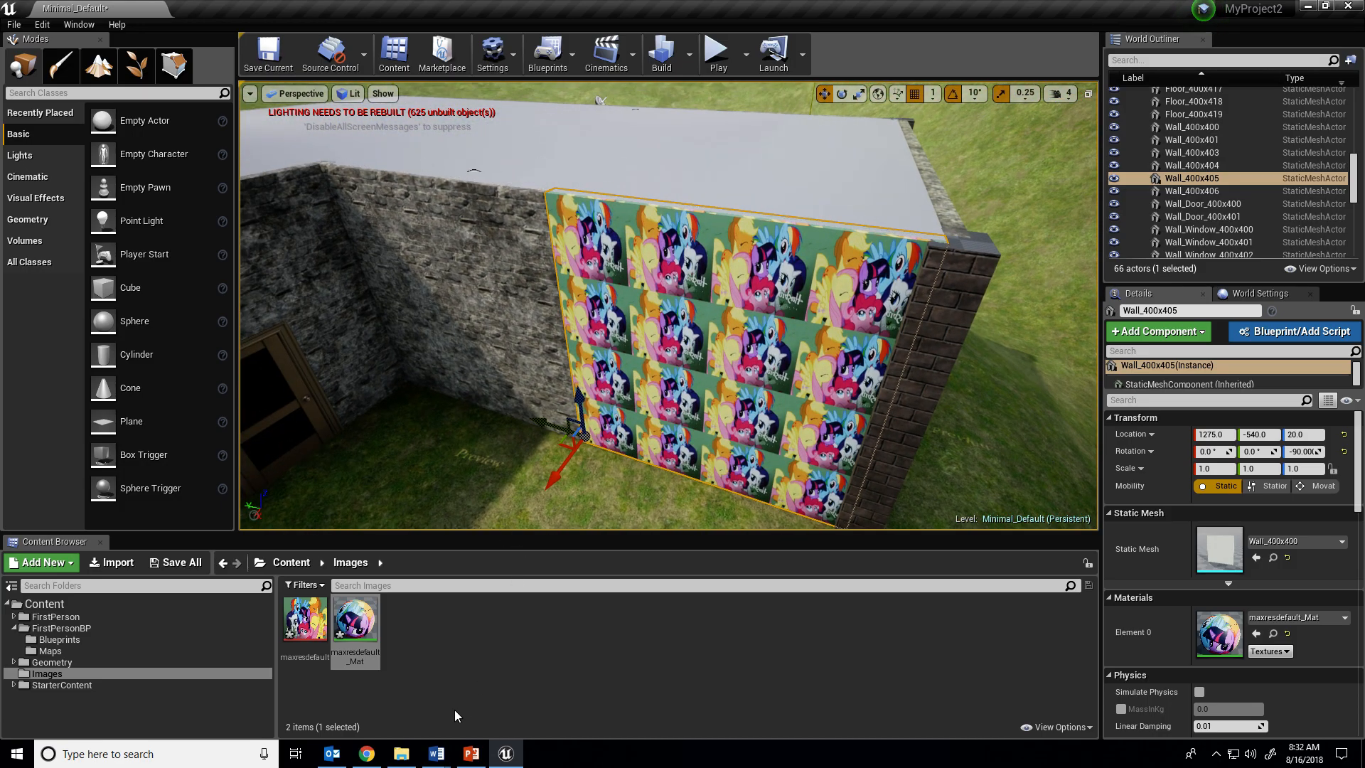
left_click(467, 618)
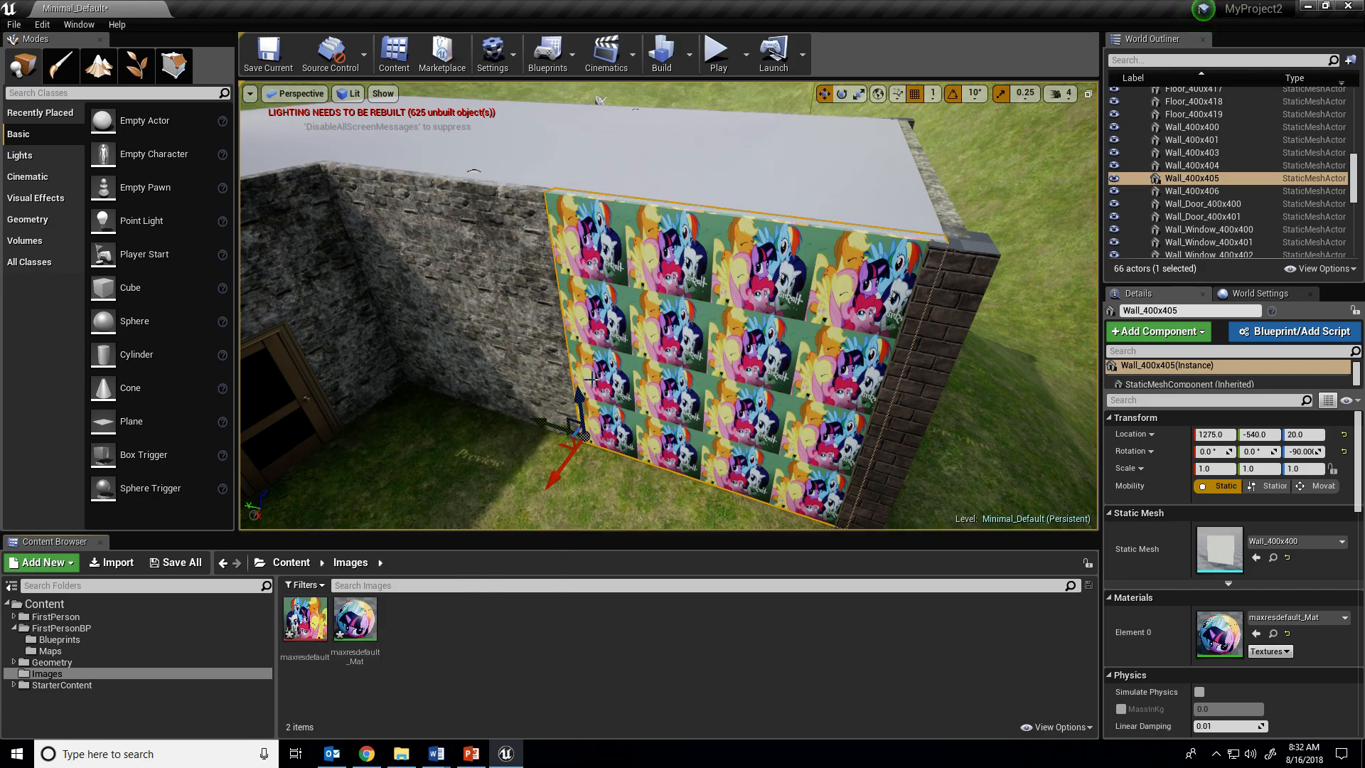
Step: Open the export dialog for the maxresdefault_Mat material, review the available file types, and cancel the export
right_click(356, 618)
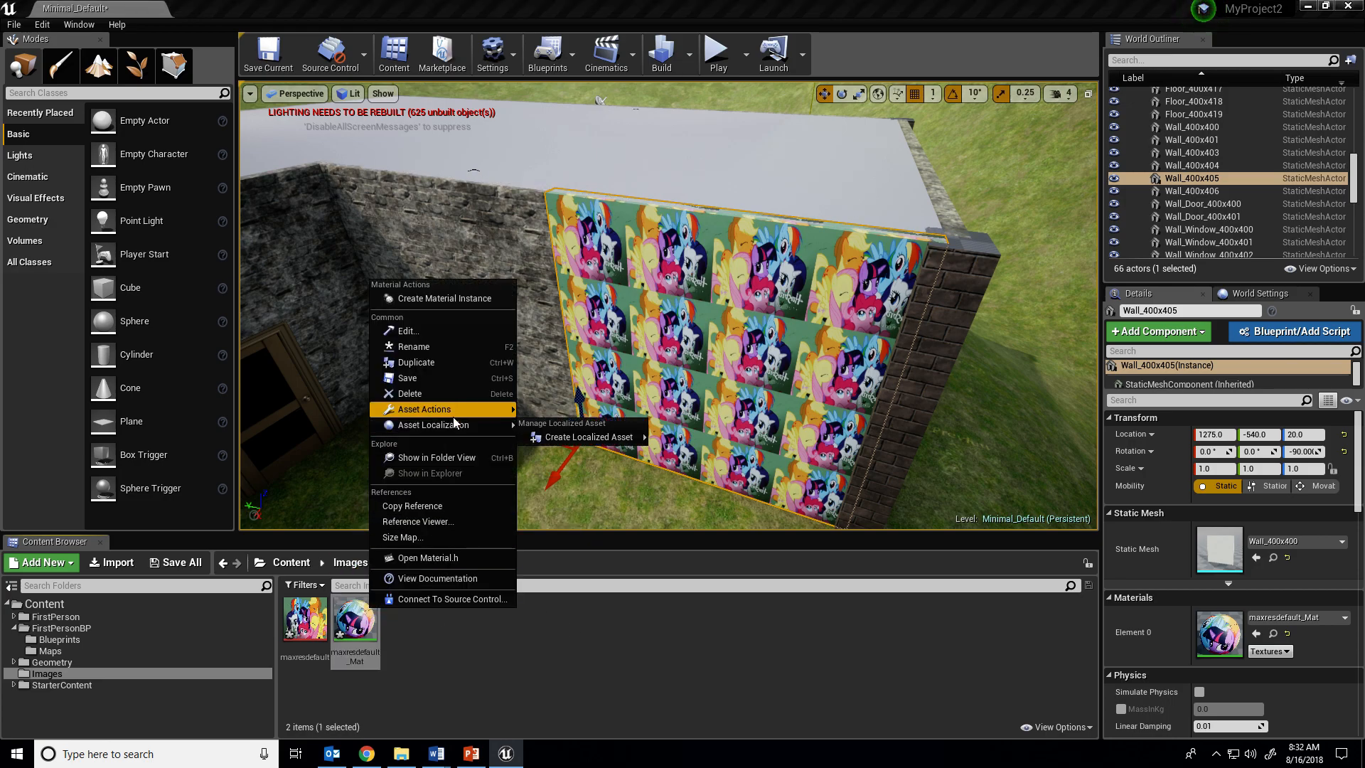
mouse_move(453, 413)
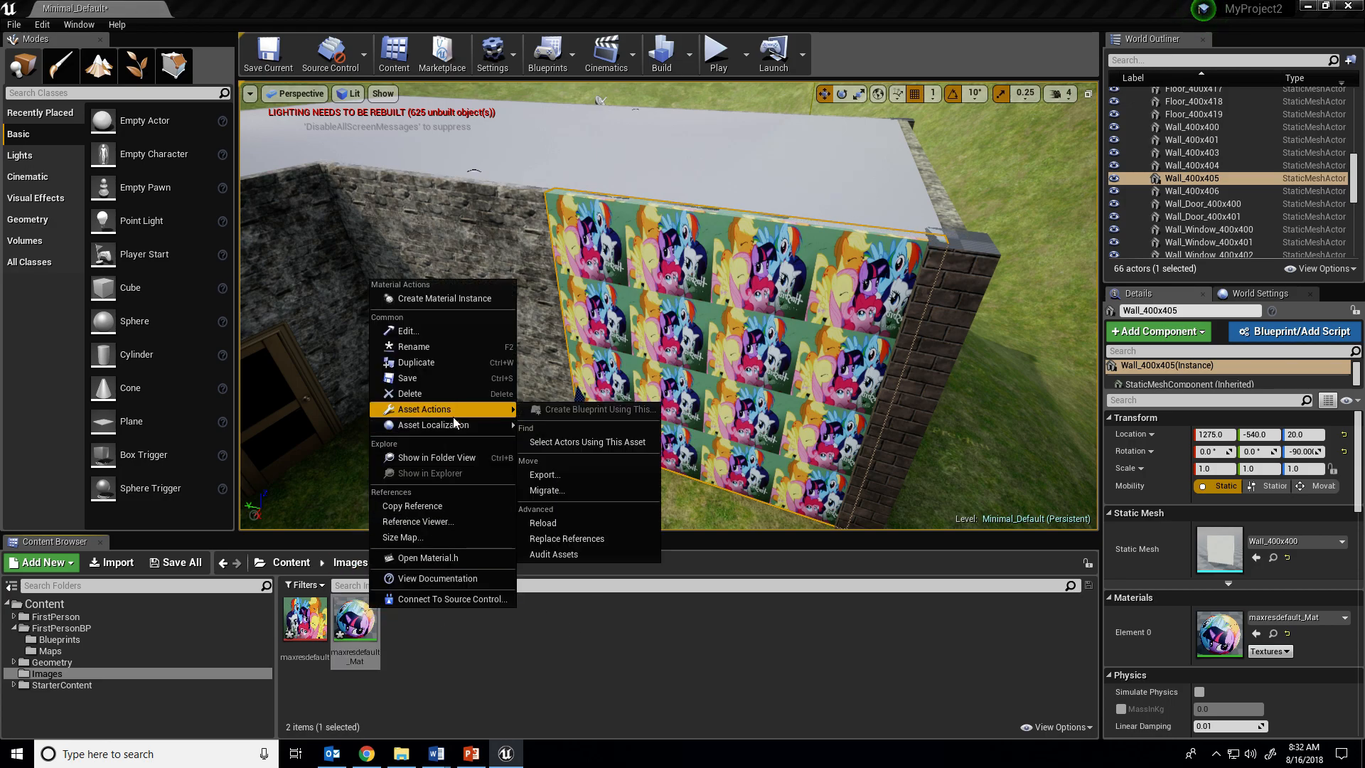
left_click(622, 479)
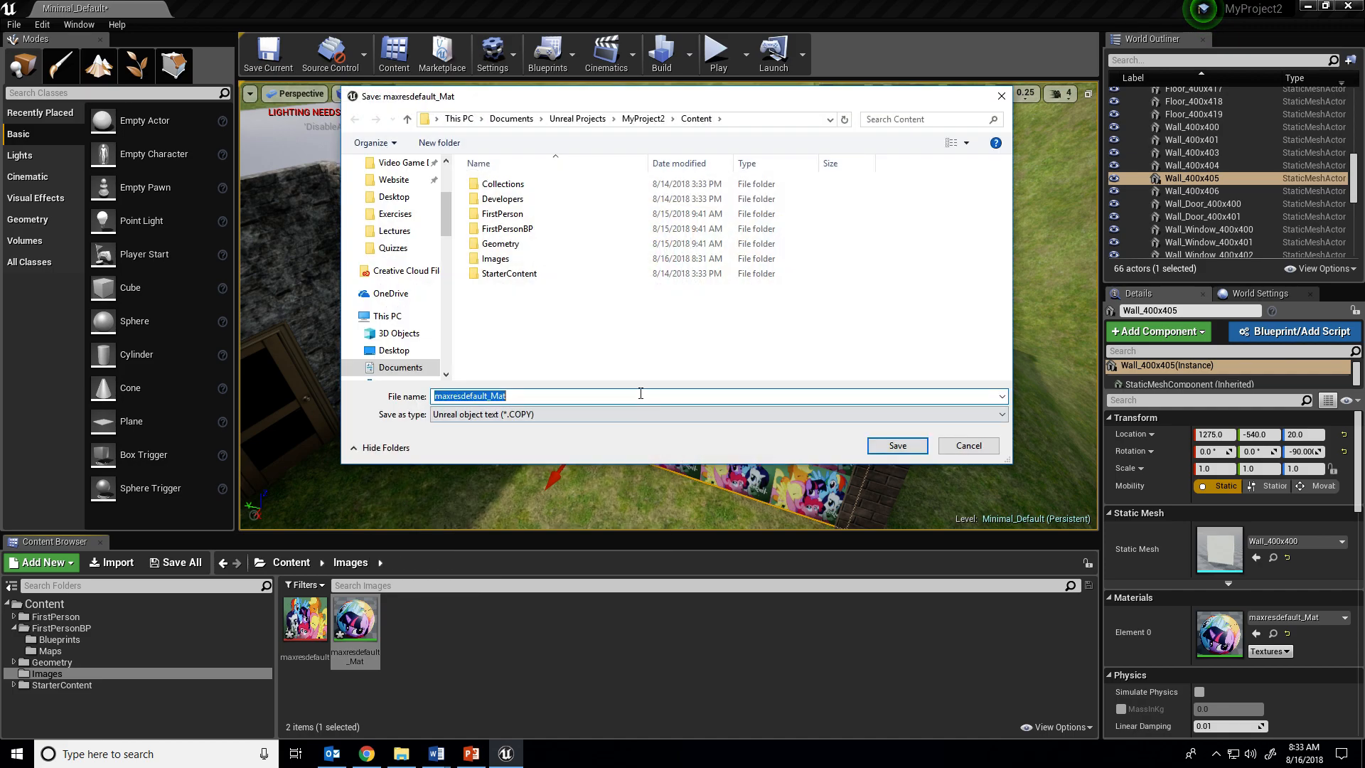
left_click(621, 413)
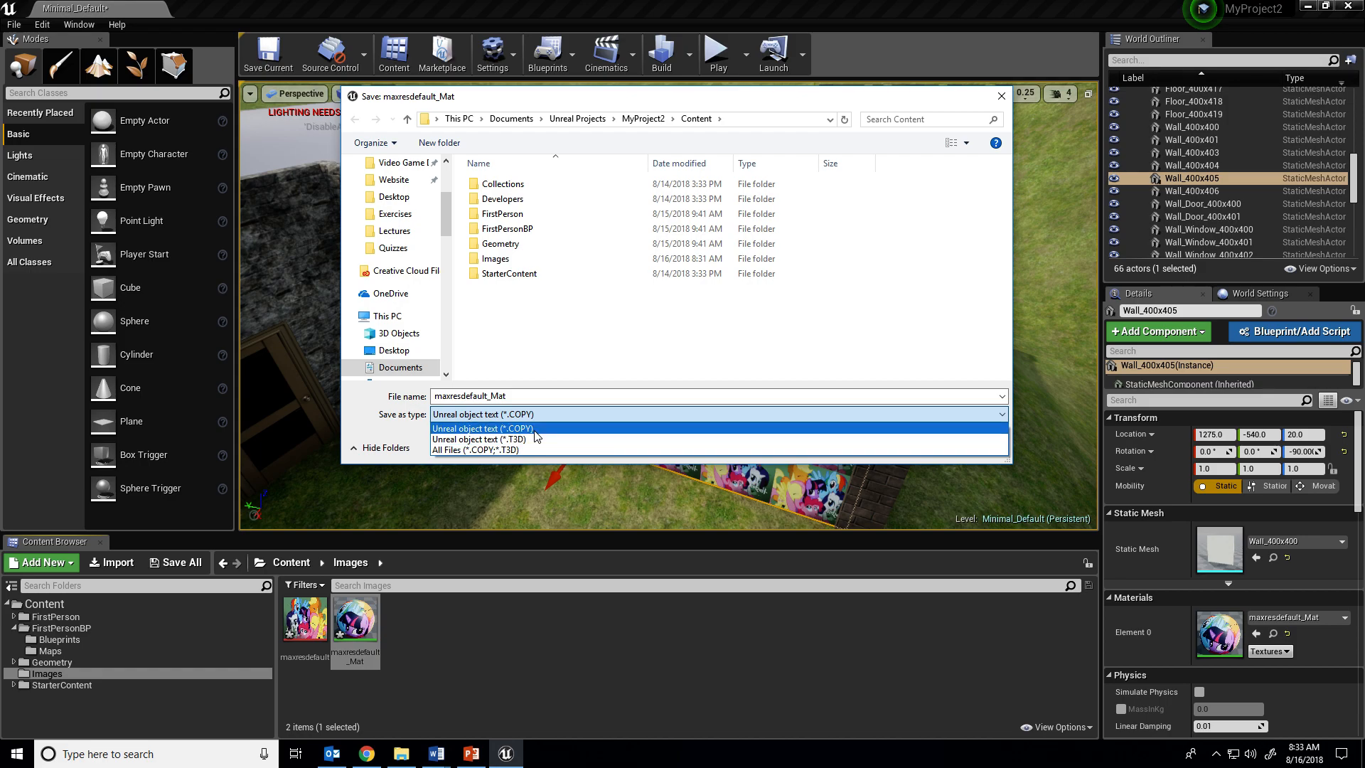
left_click(545, 403)
left_click(995, 448)
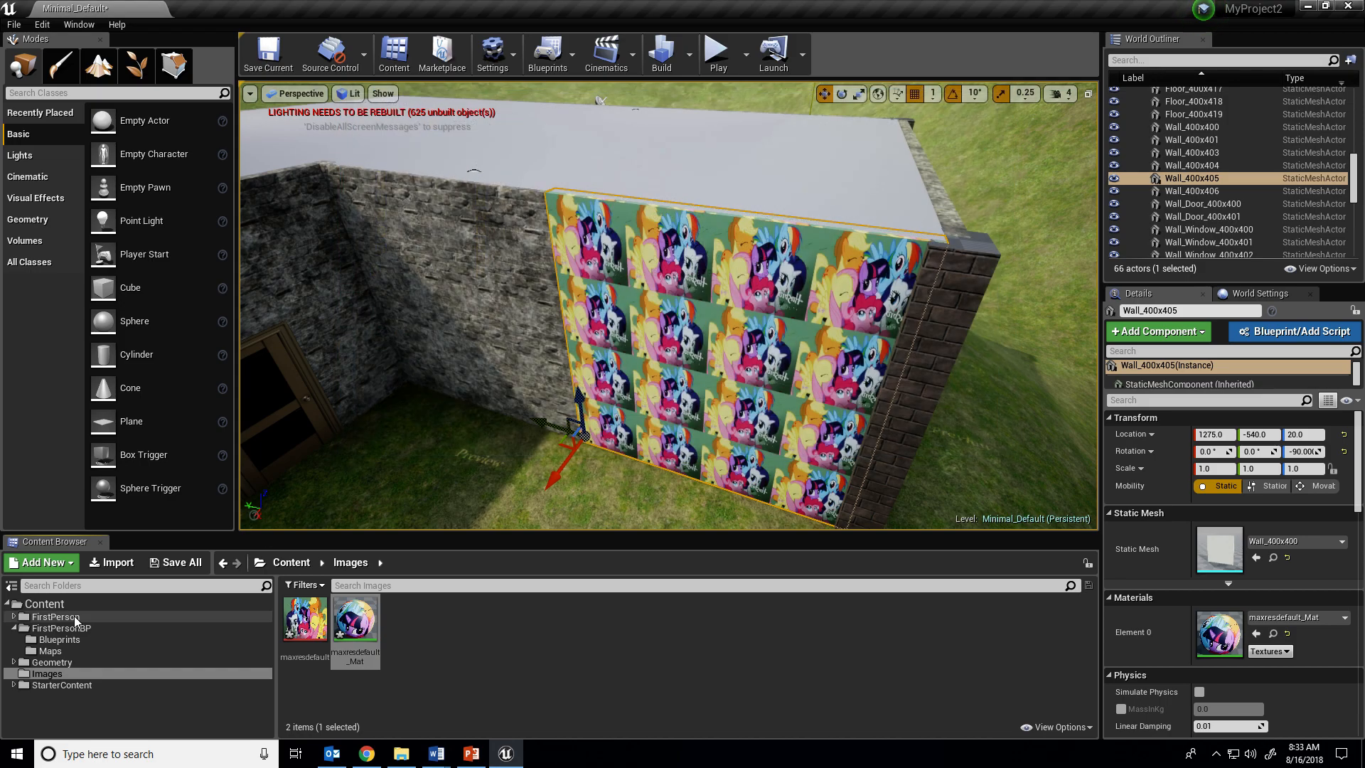
Step: Filter the top-level Content folder to show only Static Mesh assets
left_click(82, 604)
left_click(301, 585)
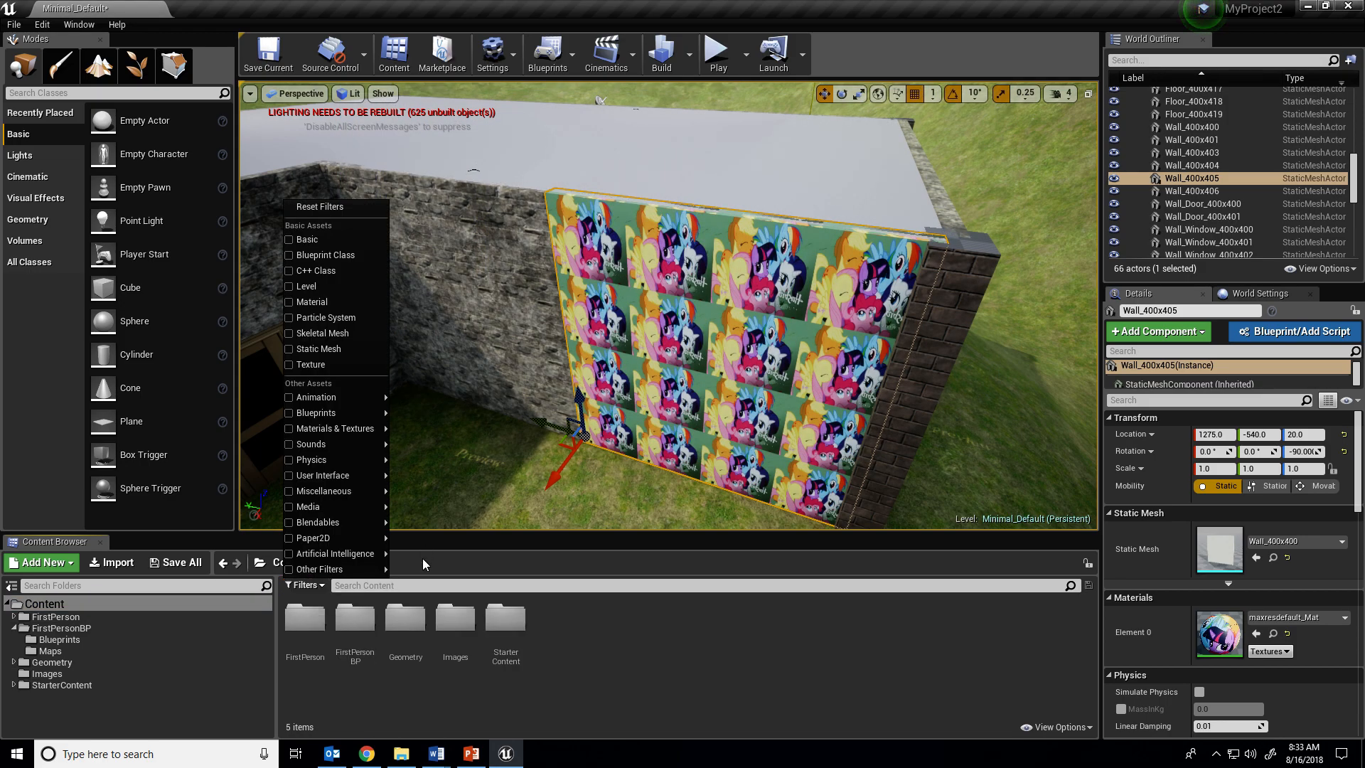
left_click(336, 347)
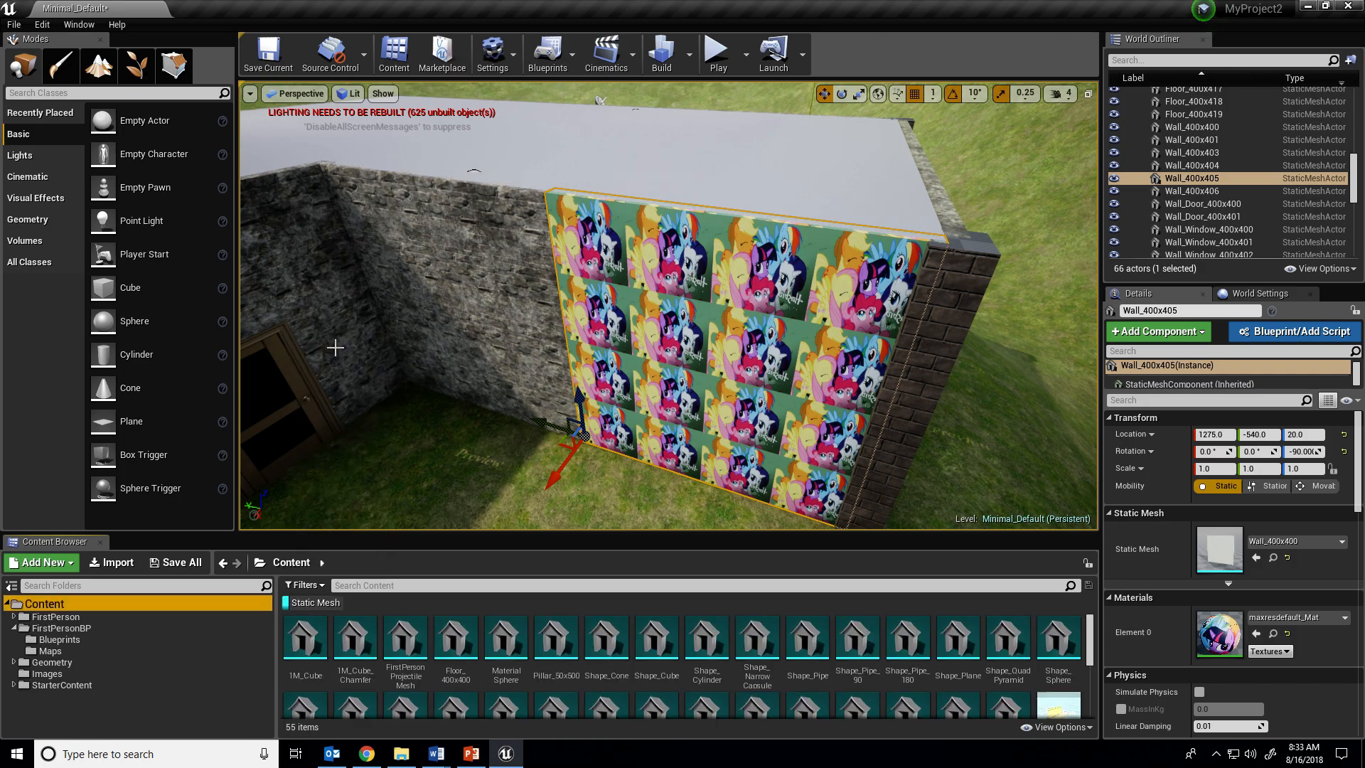
Step: Start exporting the SM_Lamp_Wall static mesh, review the available file types, and choose FBX File (*.FBX)
scroll(637, 640, "down", 2)
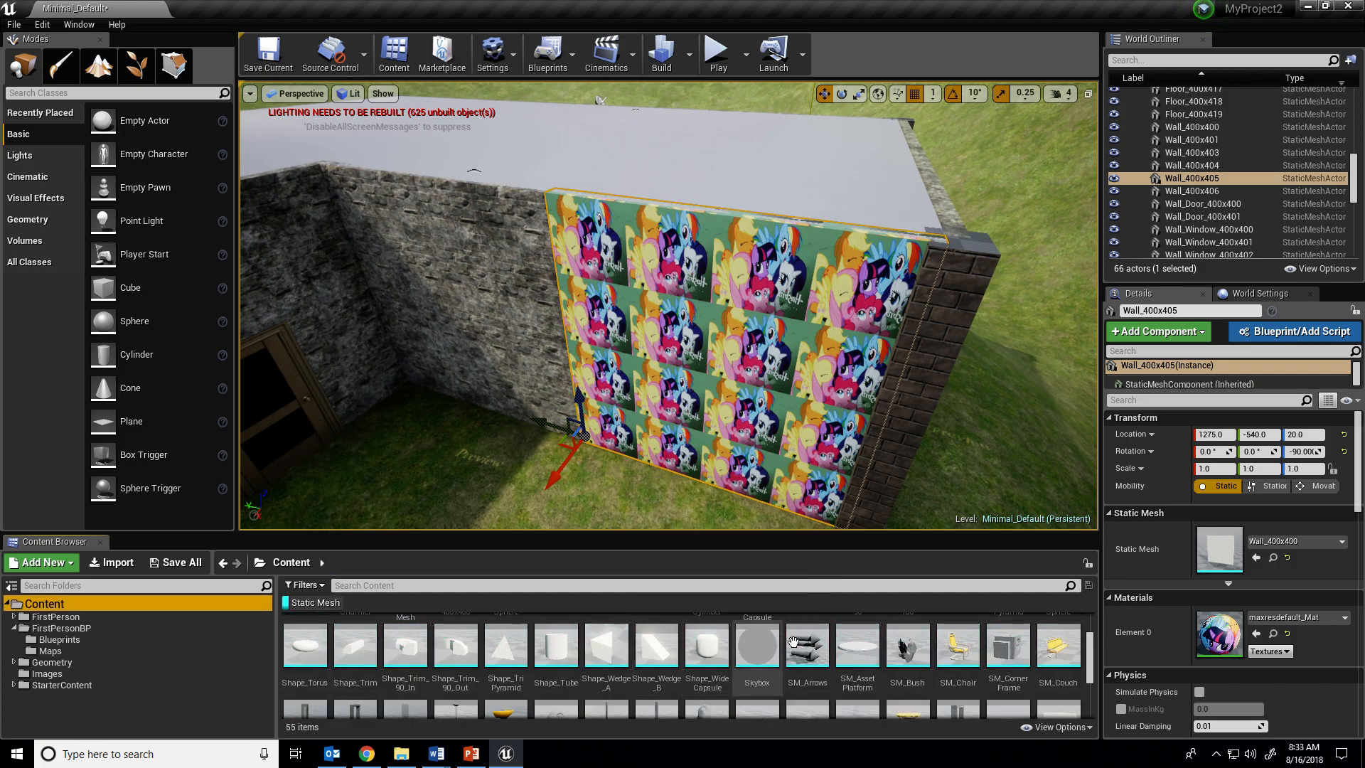
scroll(893, 676, "down", 1)
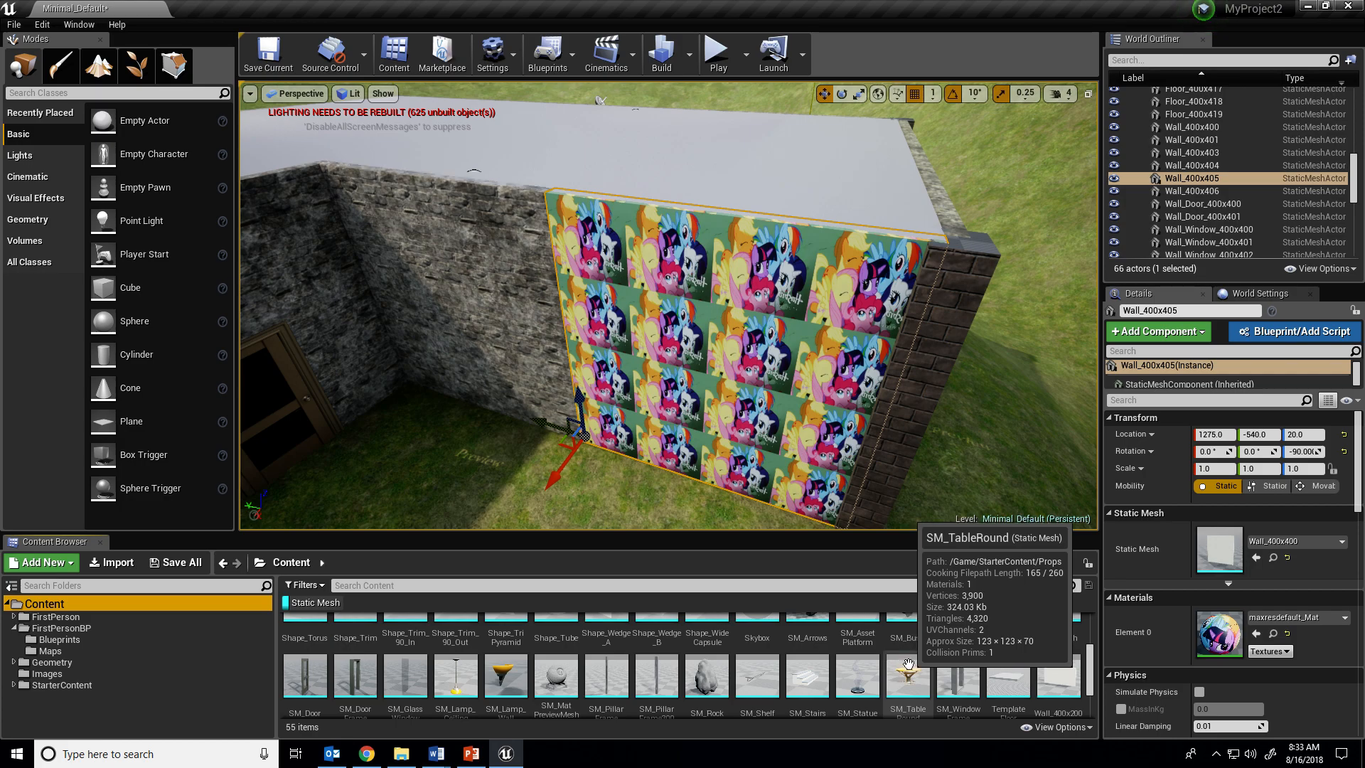
left_click(519, 672)
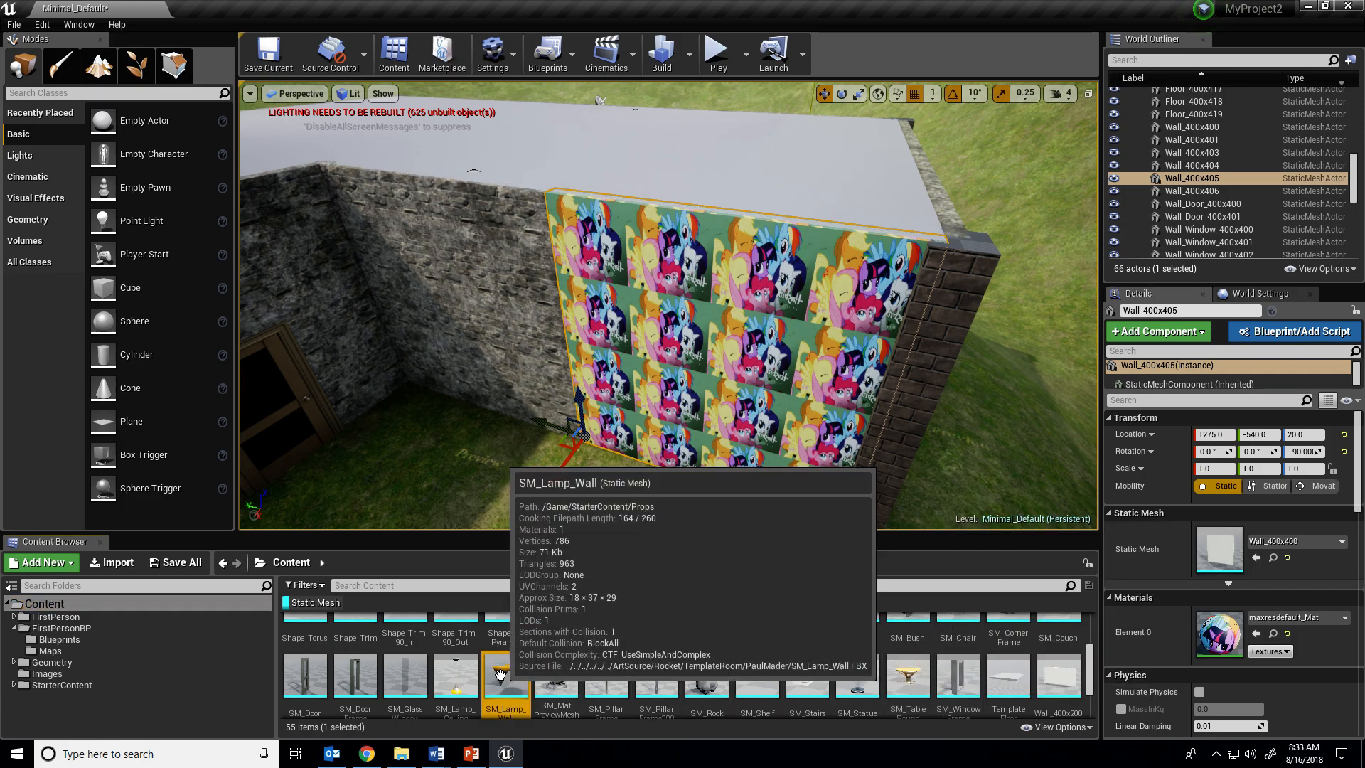
right_click(520, 668)
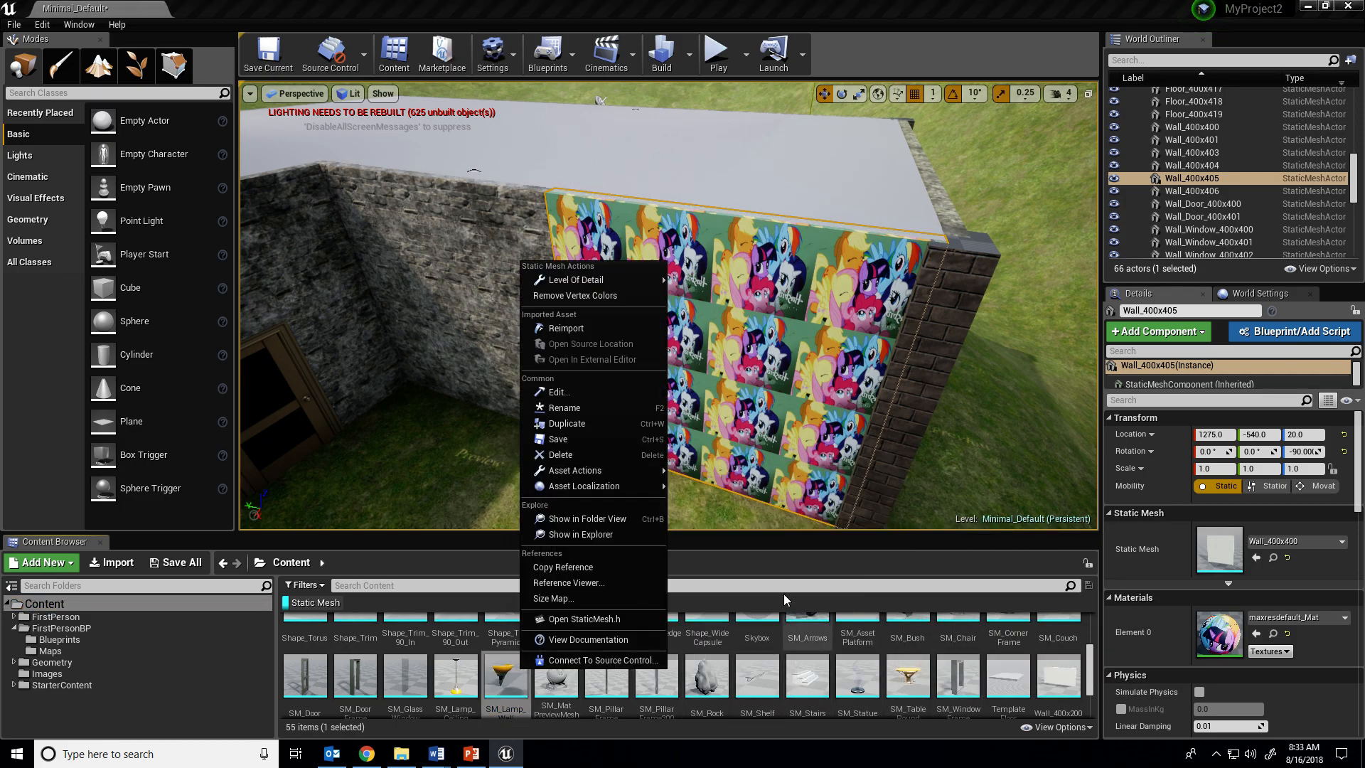
mouse_move(625, 472)
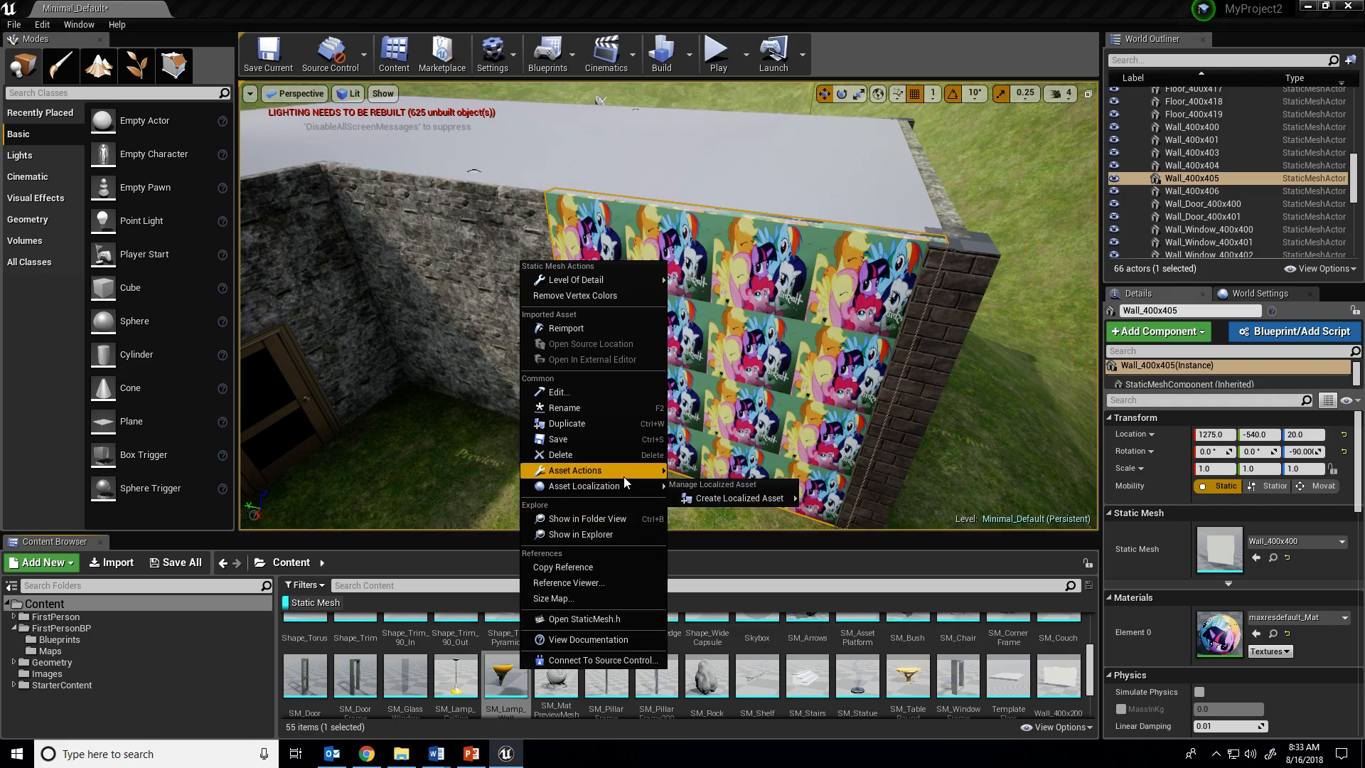
left_click(724, 534)
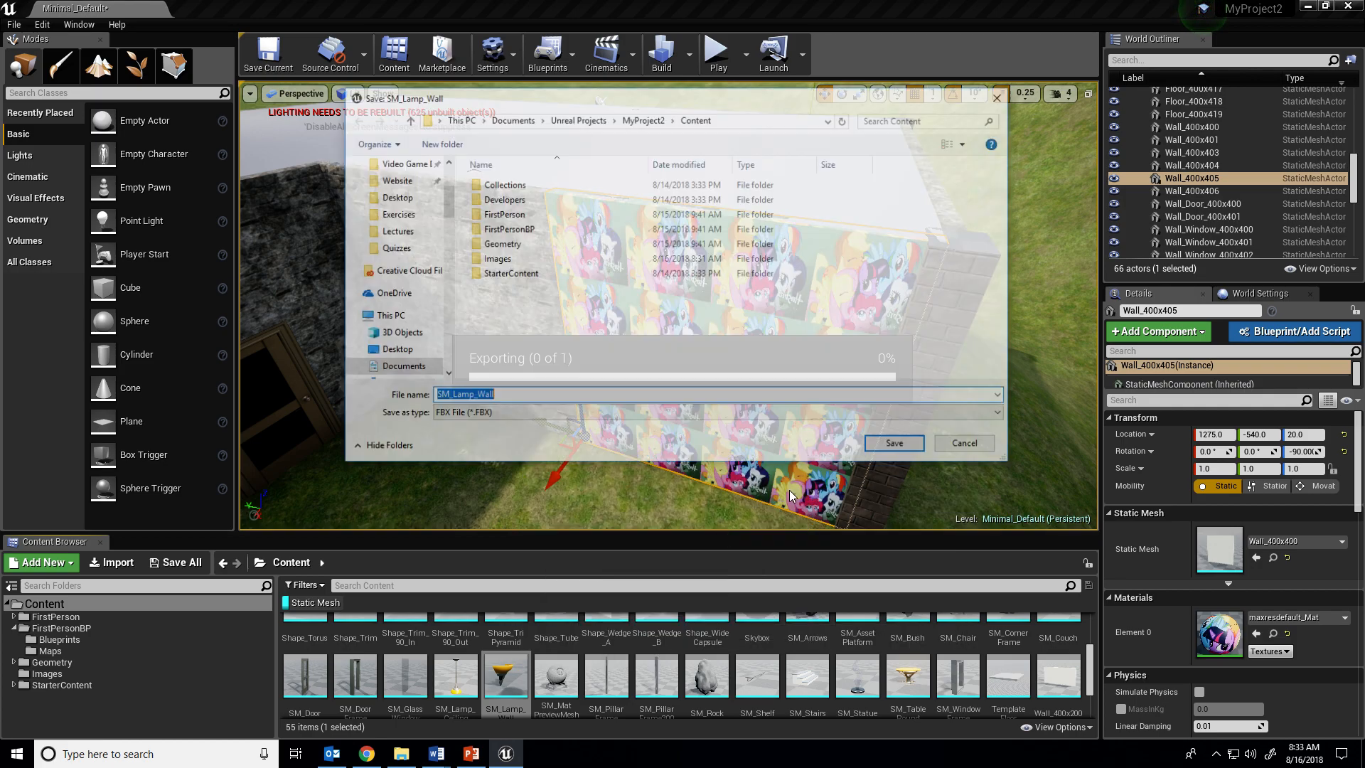
left_click(751, 414)
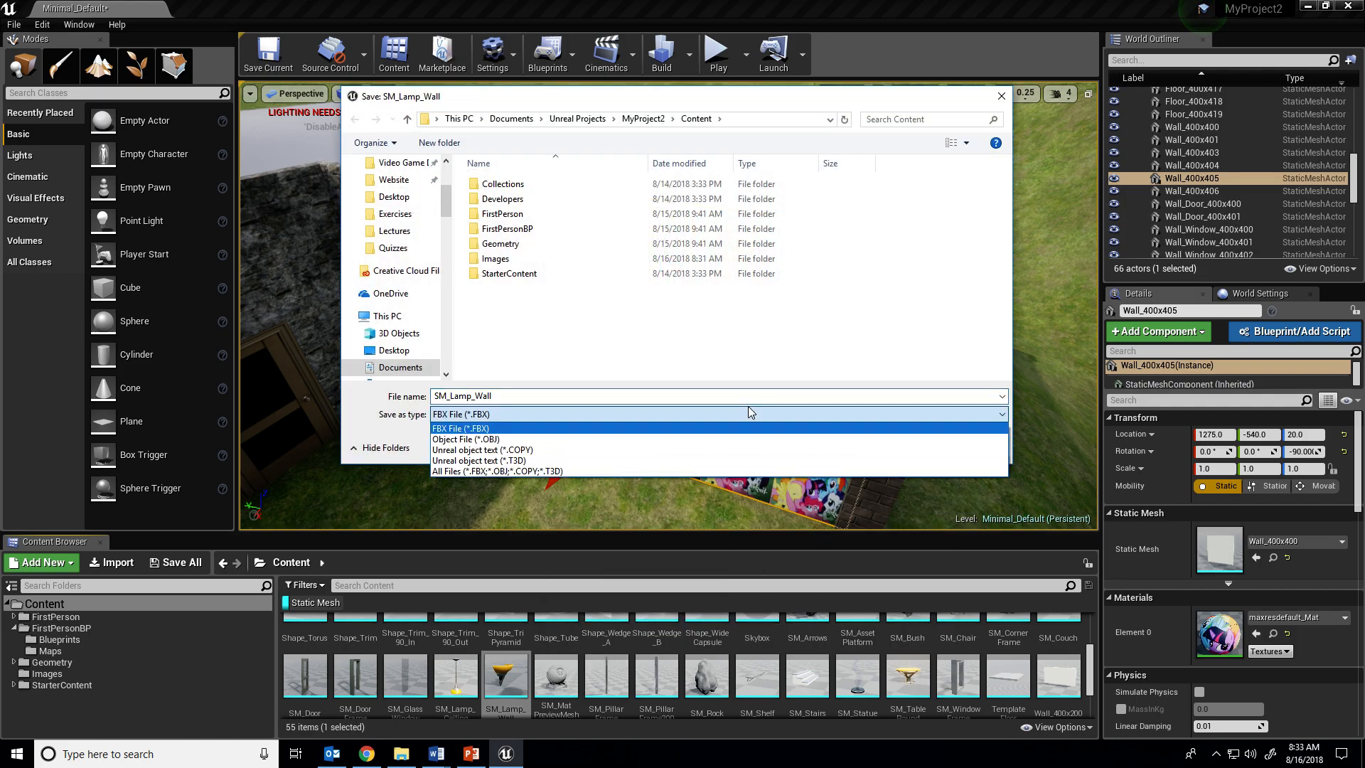
left_click(580, 439)
left_click(539, 415)
left_click(562, 430)
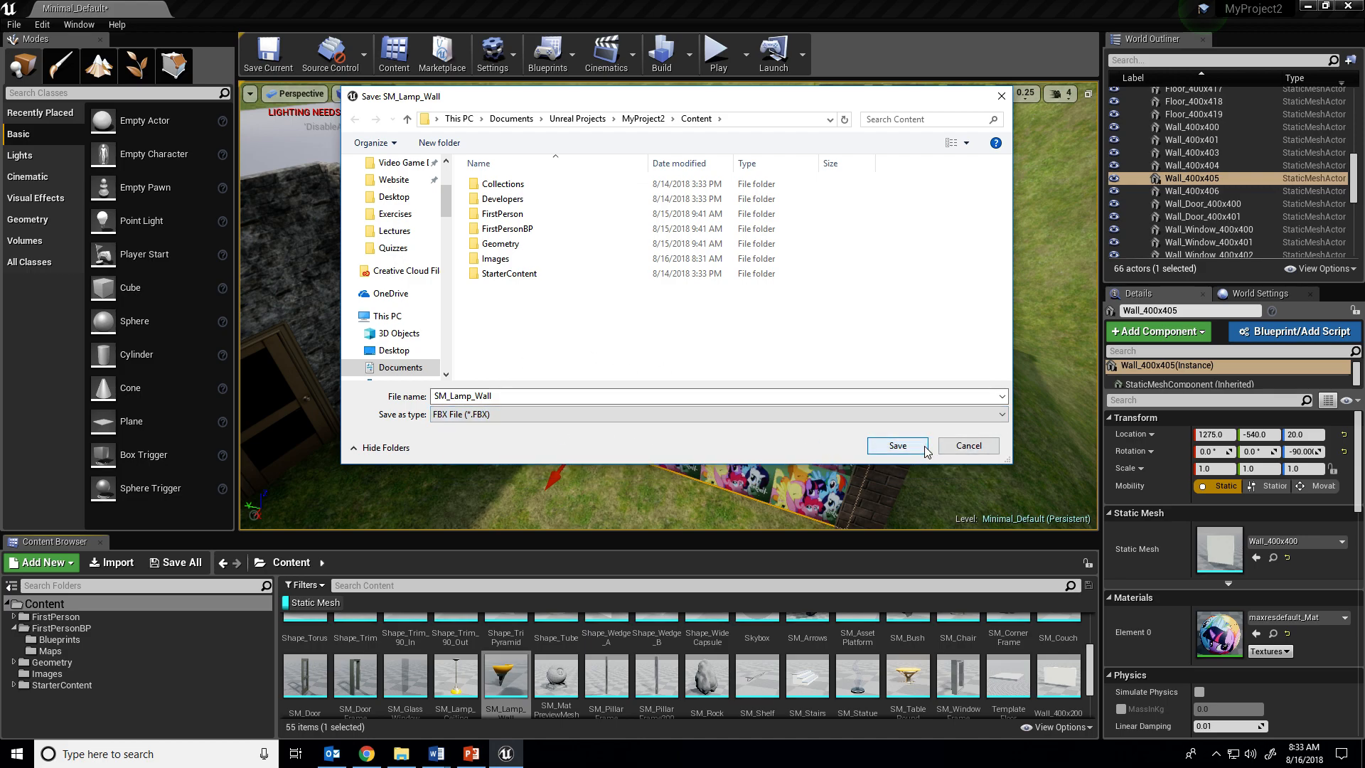
Step: Save the SM_Lamp_Wall export to the quick-access Desktop folder, using the default FBX export options
scroll(446, 197, "up", 1)
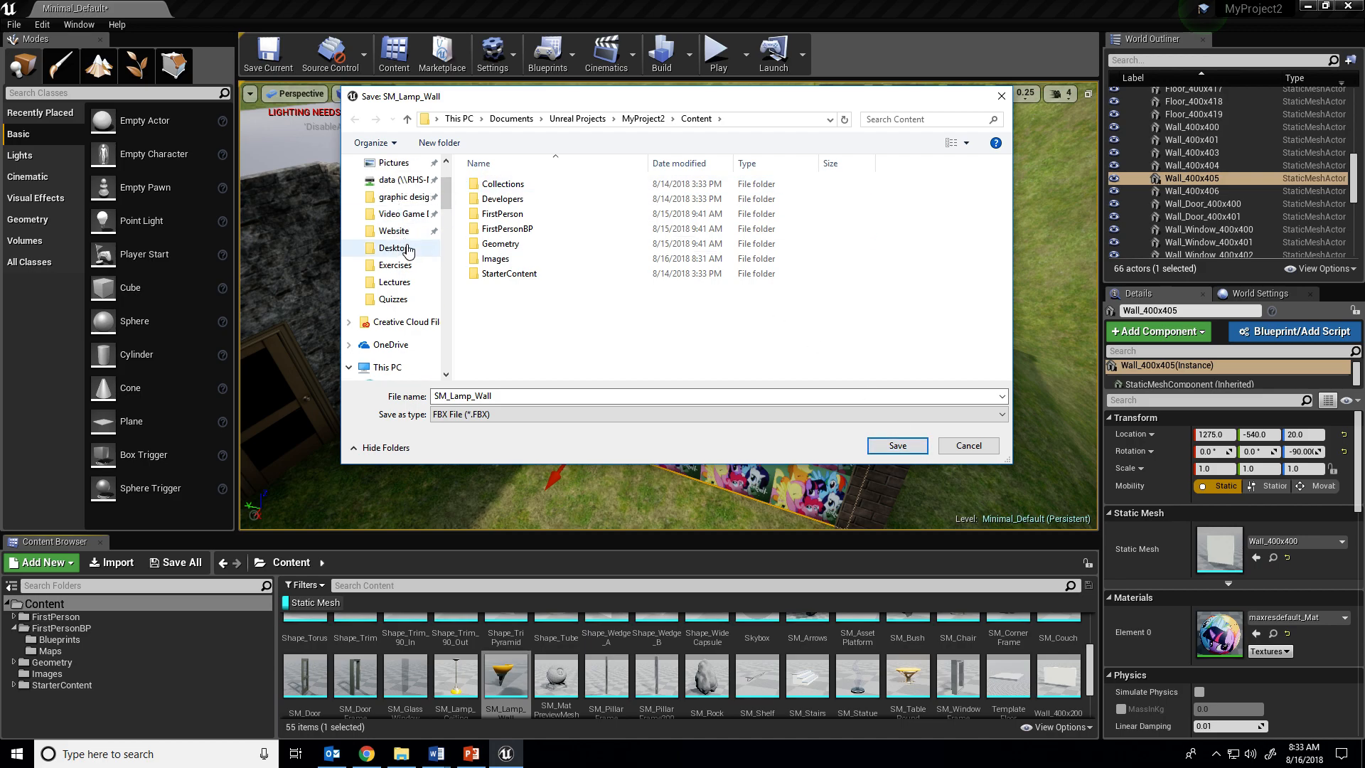
left_click(395, 248)
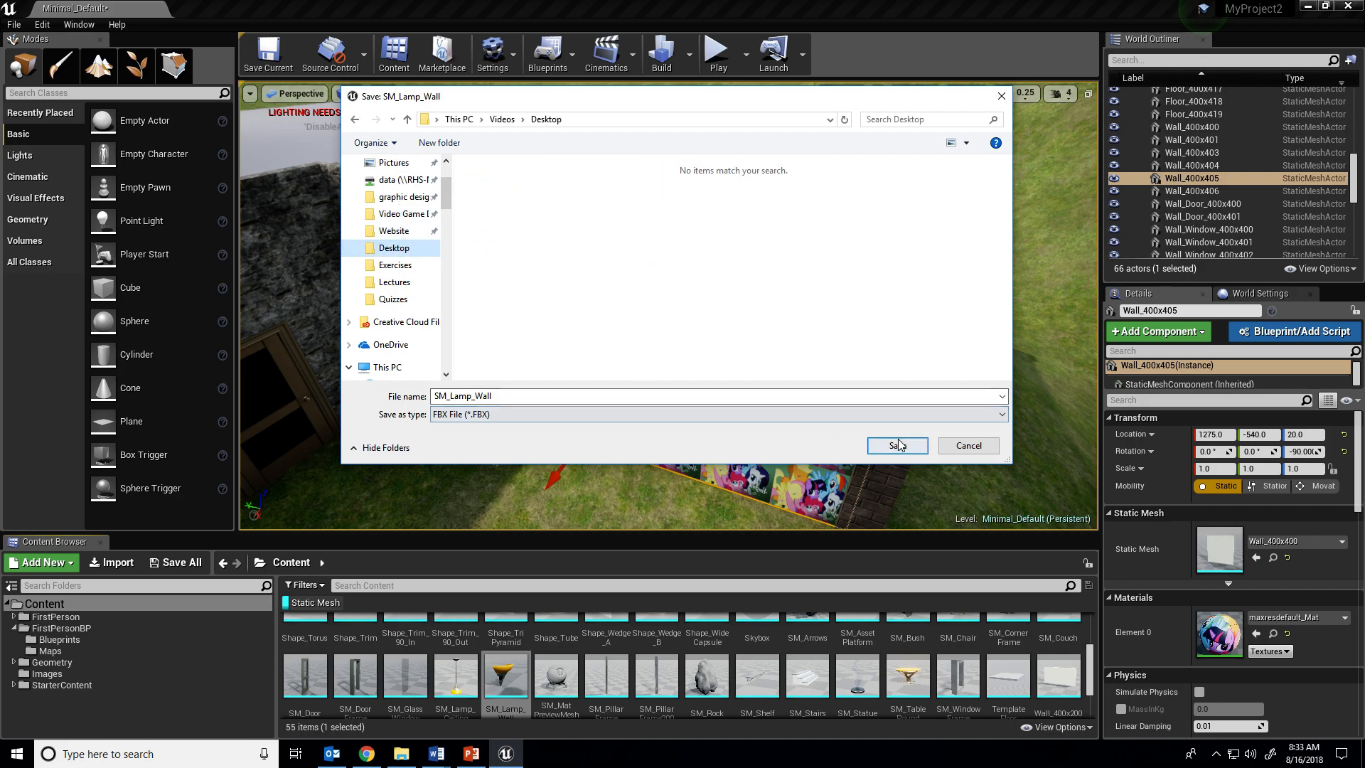
scroll(377, 199, "up", 3)
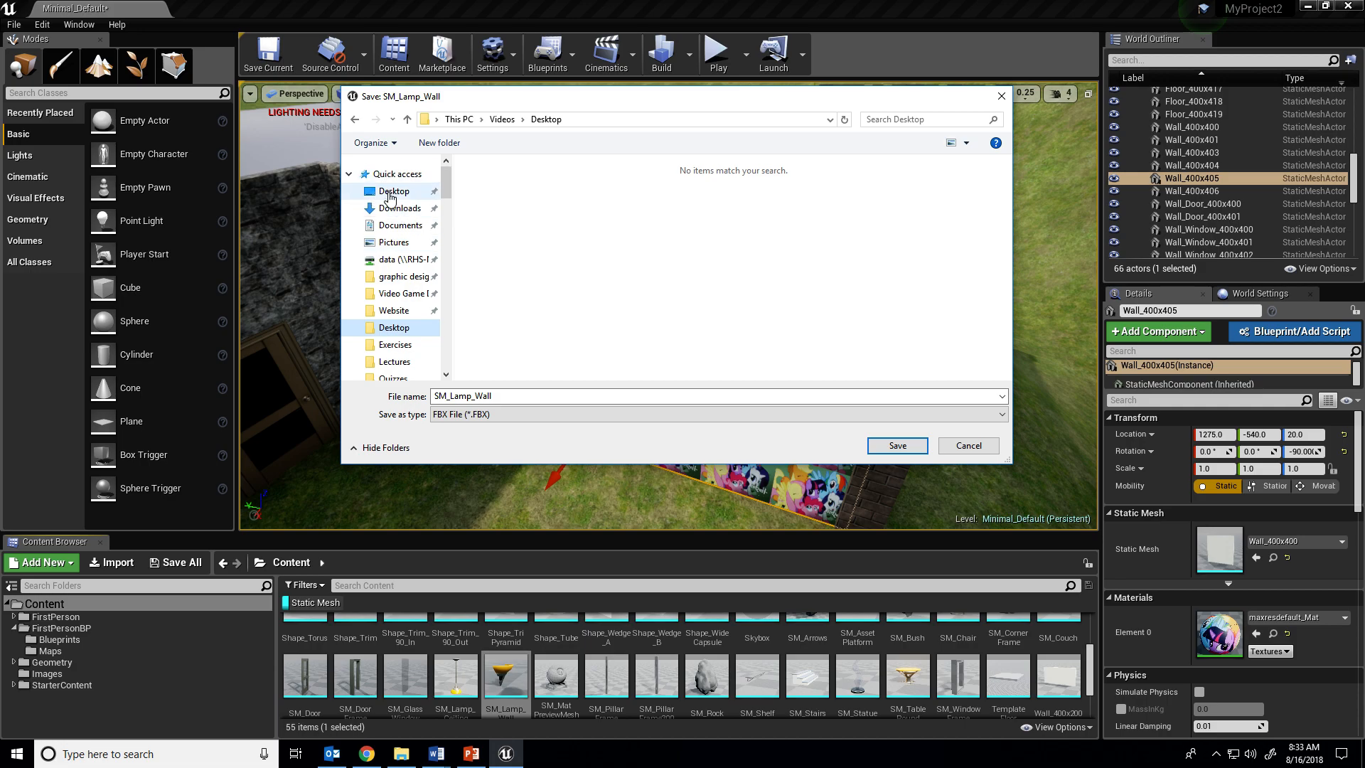
left_click(395, 191)
left_click(882, 453)
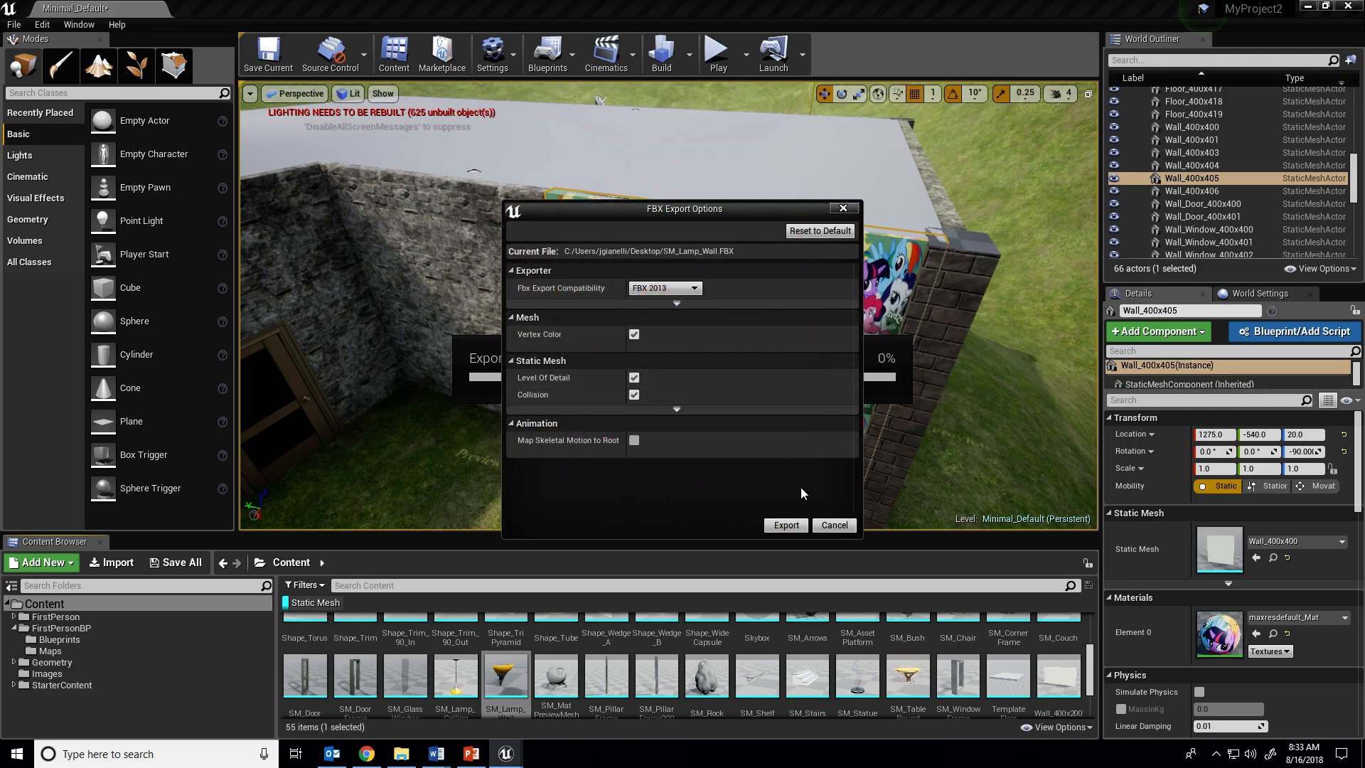
left_click(786, 527)
left_click(16, 754)
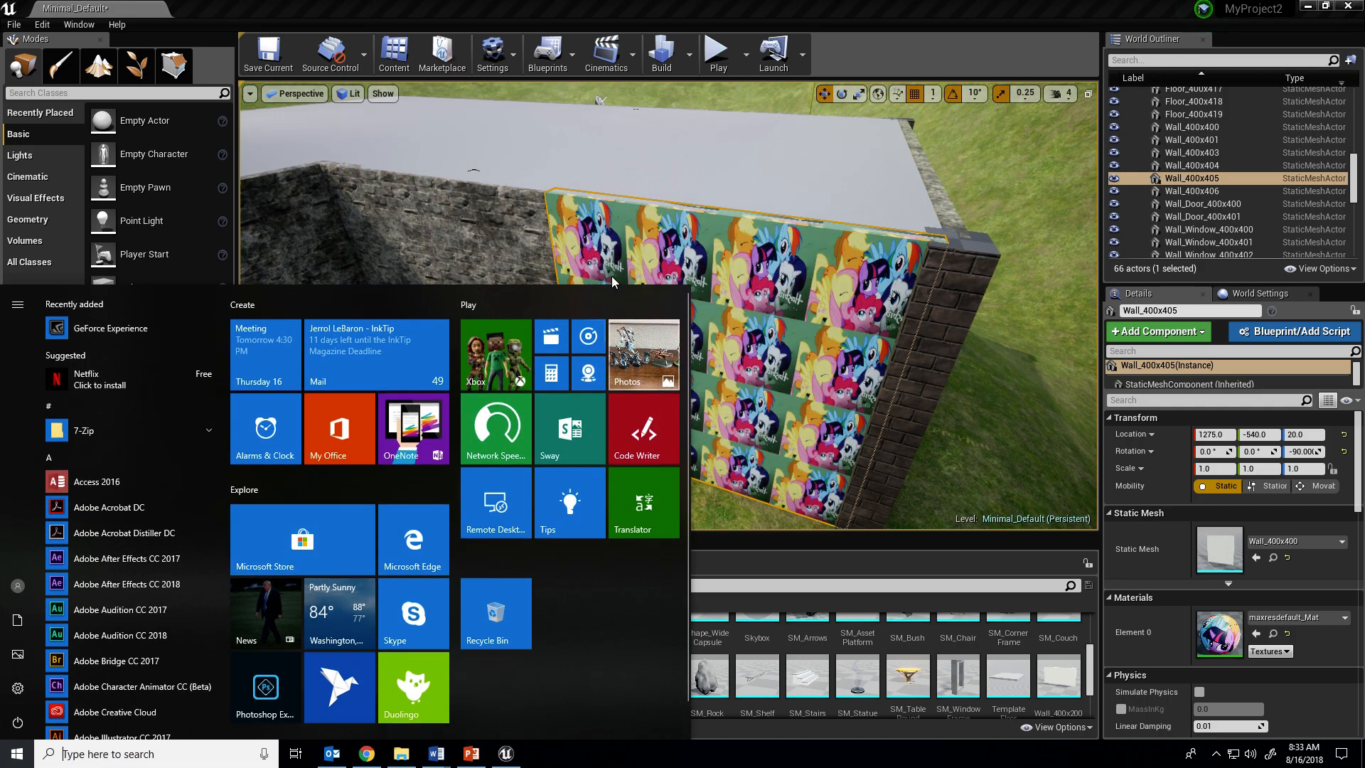
left_click(517, 7)
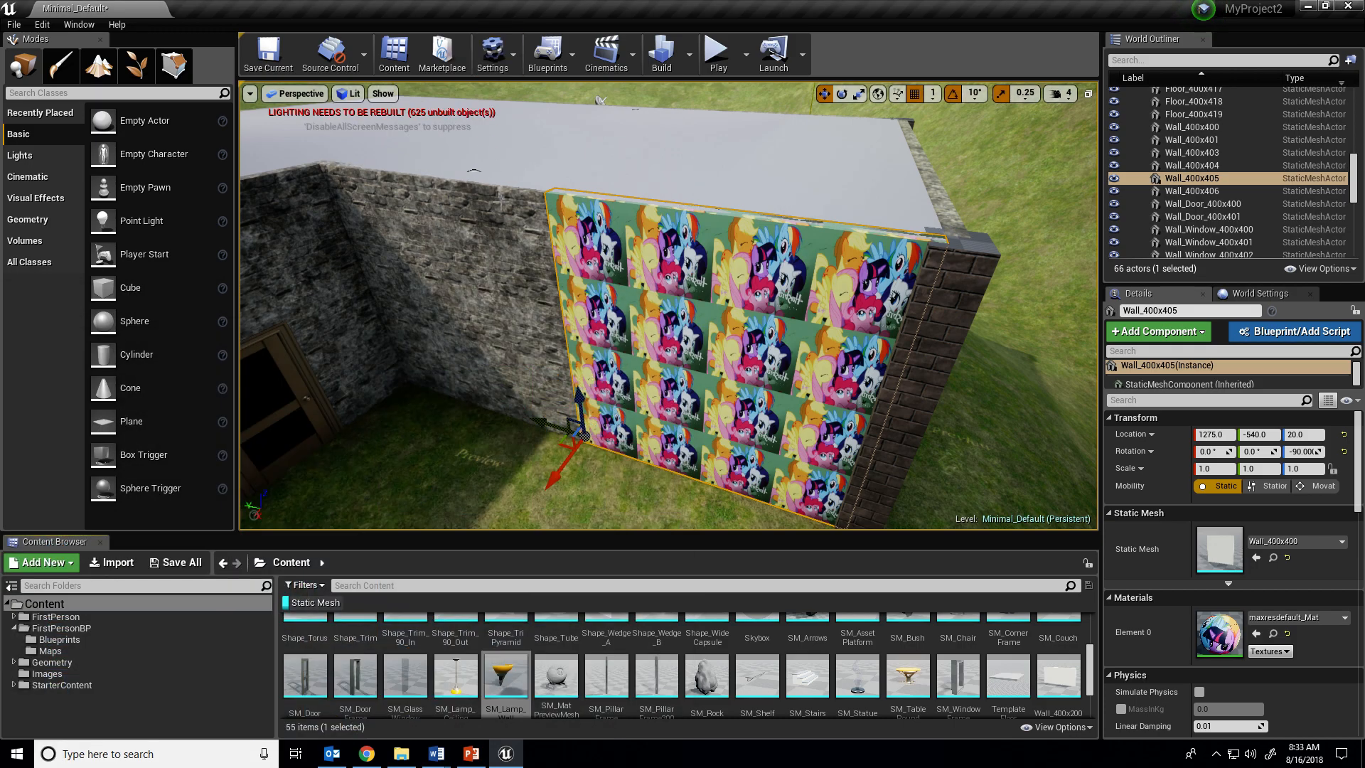
Step: Open the SM_Lamp_Wall mesh in its editor, inspect the lamp model in the preview, and close the editor
double_click(523, 681)
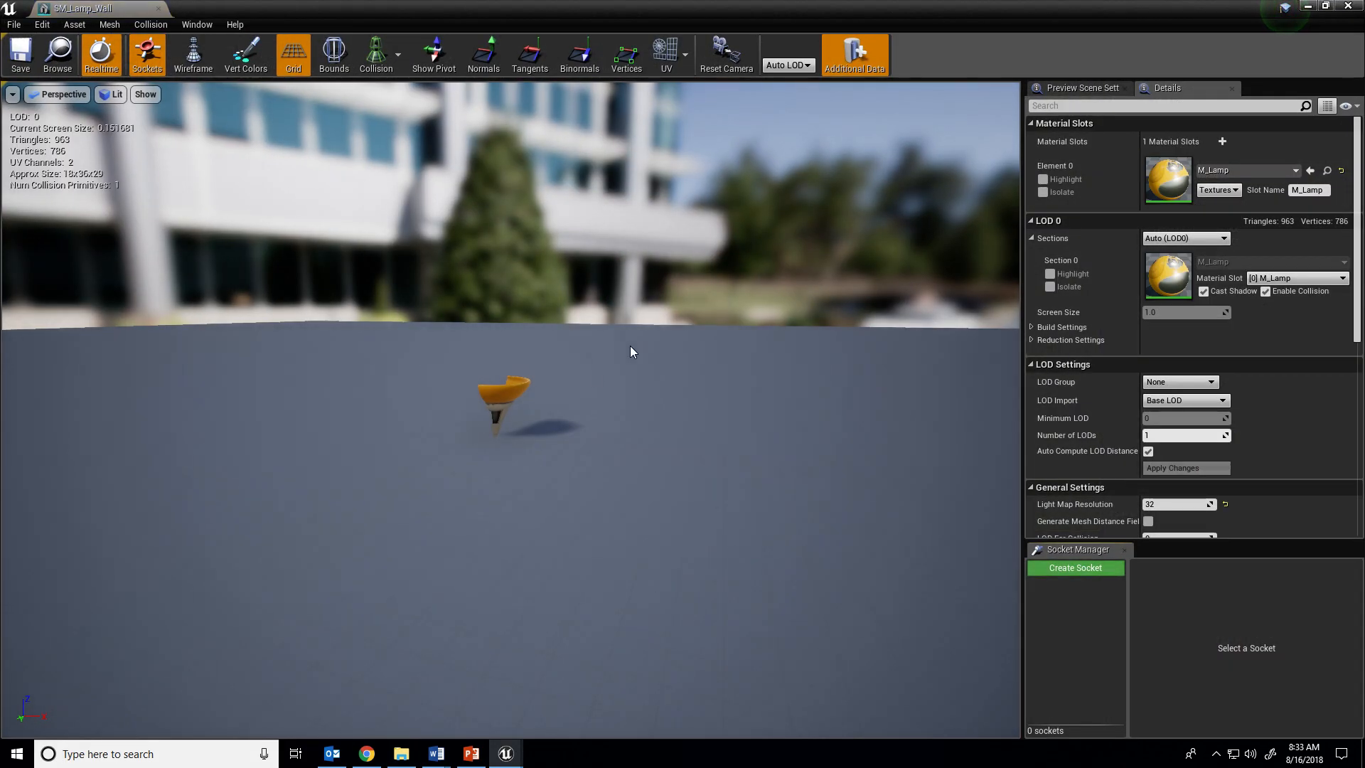
scroll(513, 404, "up", 5)
scroll(513, 406, "down", 3)
left_click_drag(561, 376, 527, 403)
mouse_move(561, 377)
right_mouse_down()
mouse_move(549, 407)
mouse_move(552, 355)
right_mouse_up()
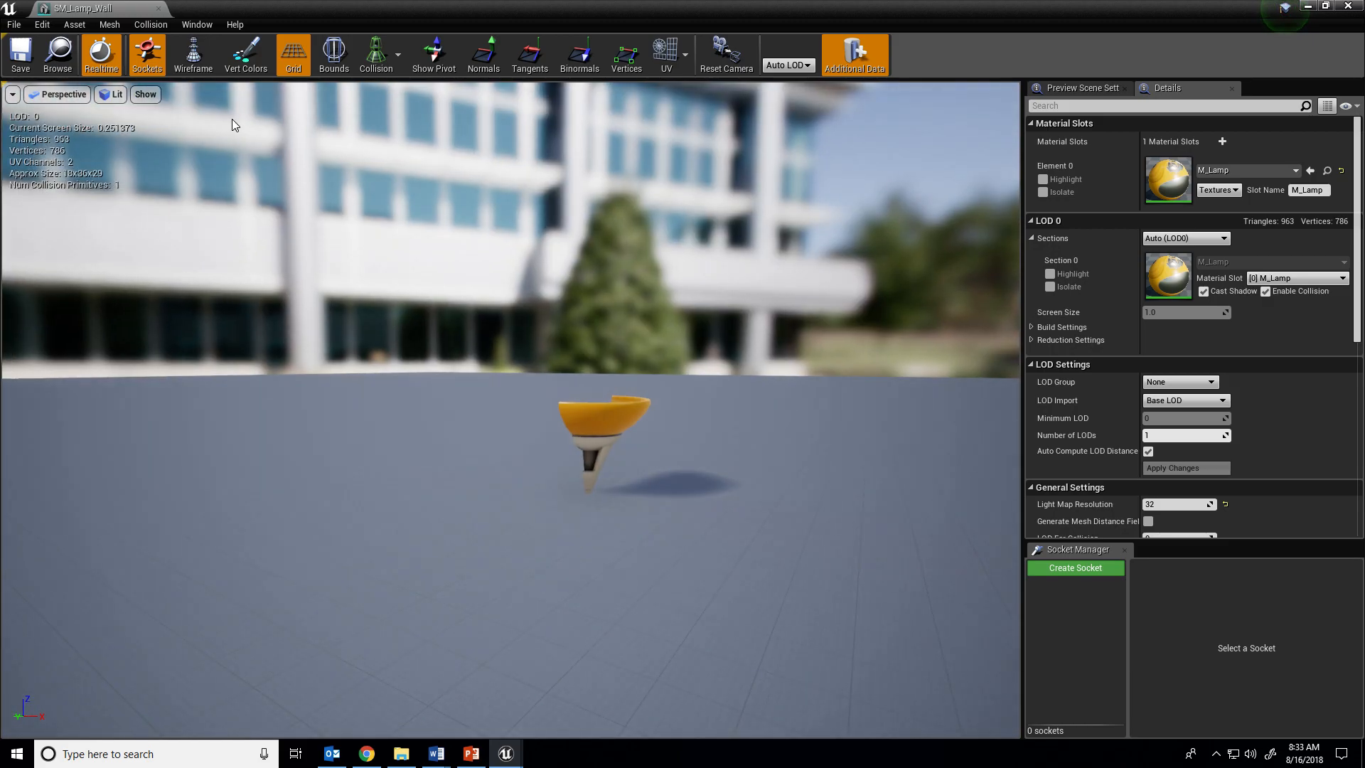
left_click(158, 8)
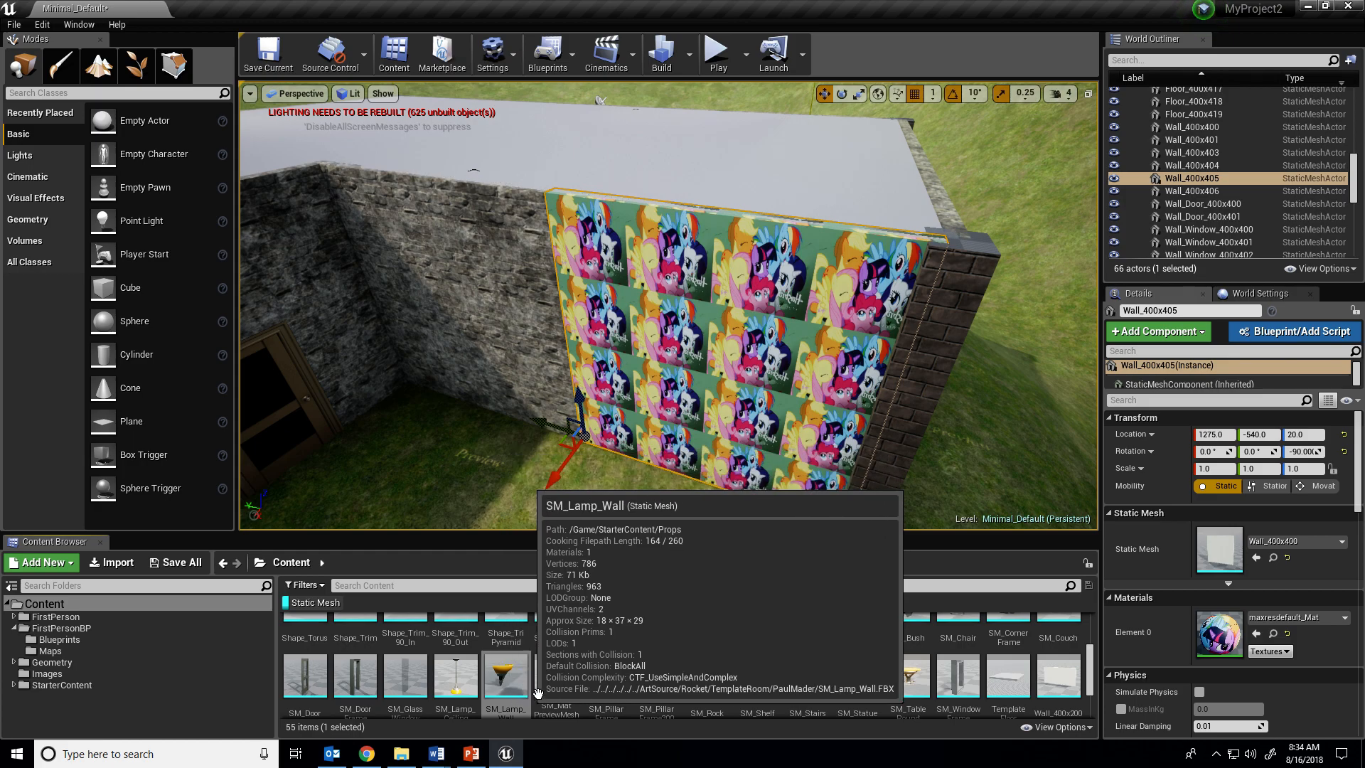
Step: Open the Reference Viewer for SM_Lamp_Wall and examine which assets use the mesh and which it depends on
right_click(519, 679)
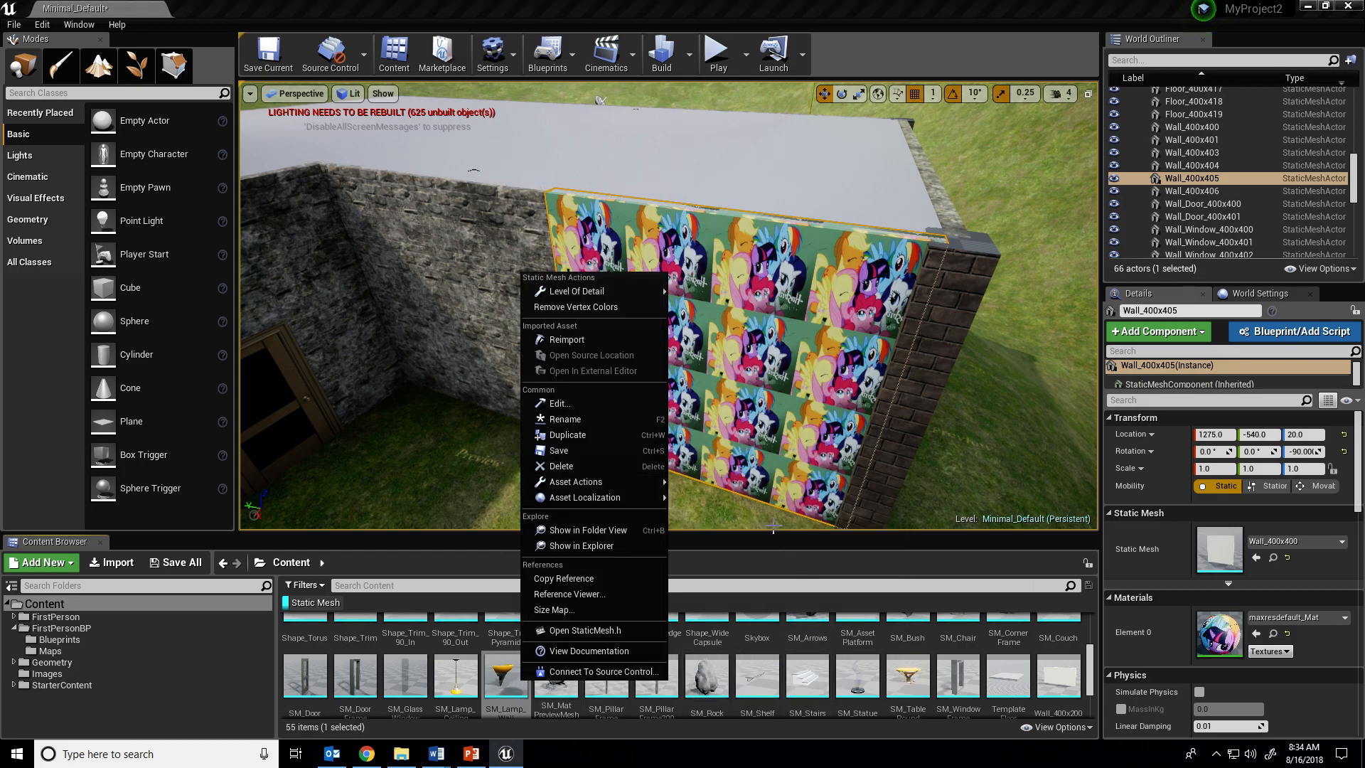
left_click(618, 594)
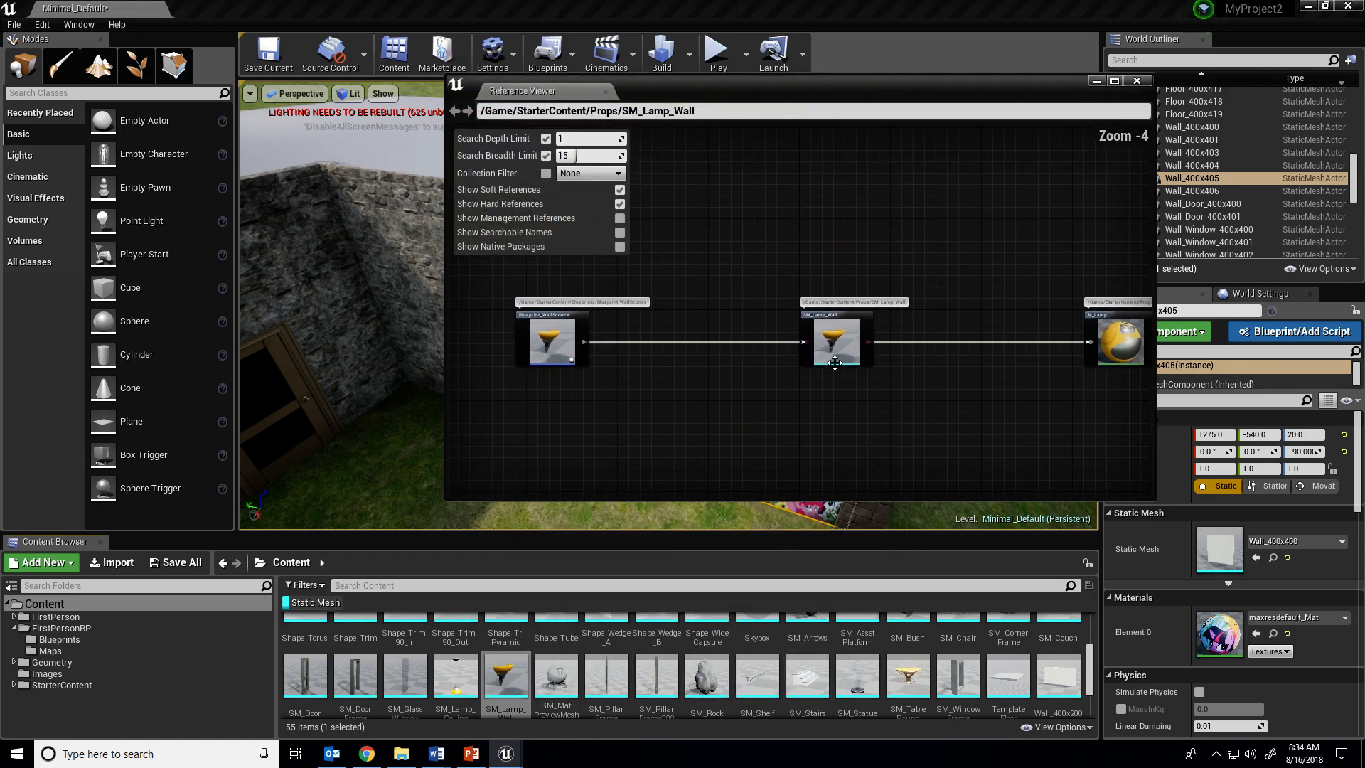
scroll(738, 378, "up", 4)
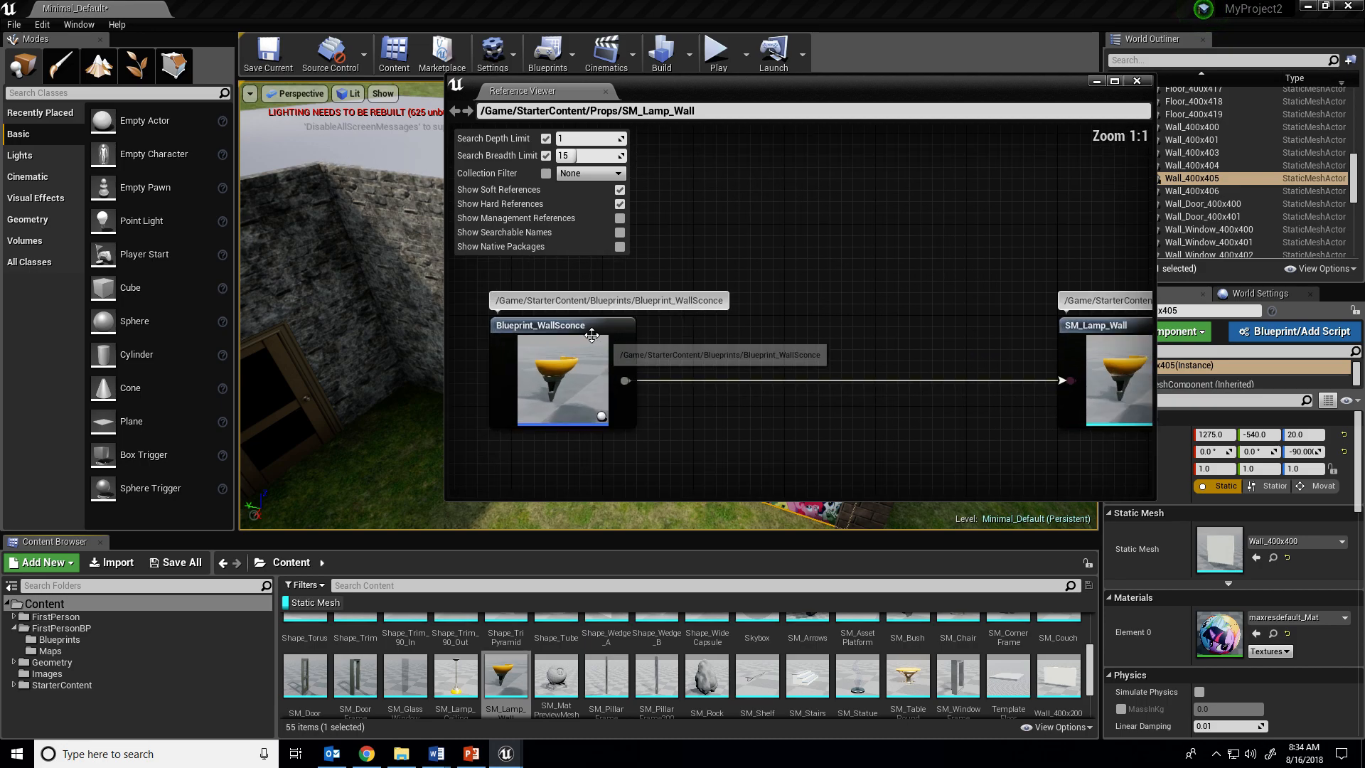
right_click_drag(958, 321, 457, 327)
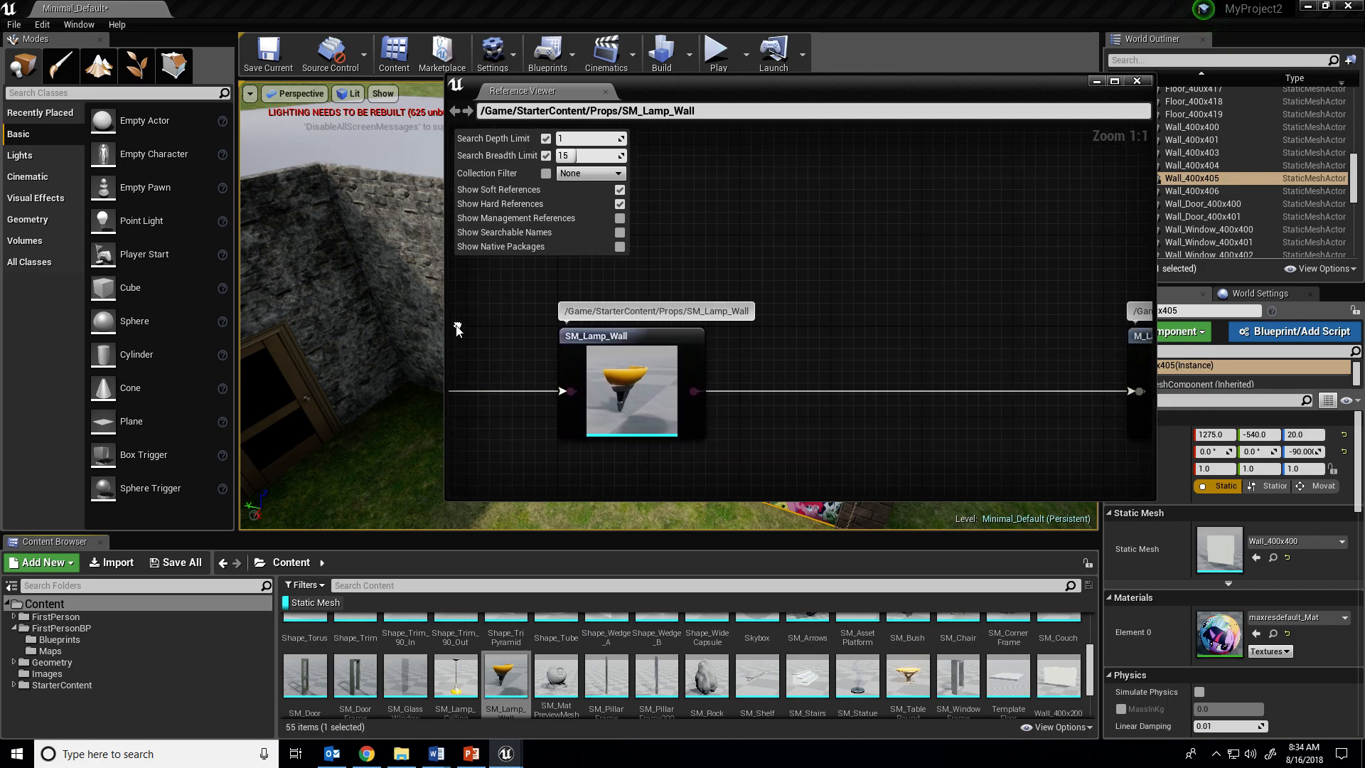
right_click_drag(961, 320, 693, 315)
right_click_drag(594, 349, 878, 345)
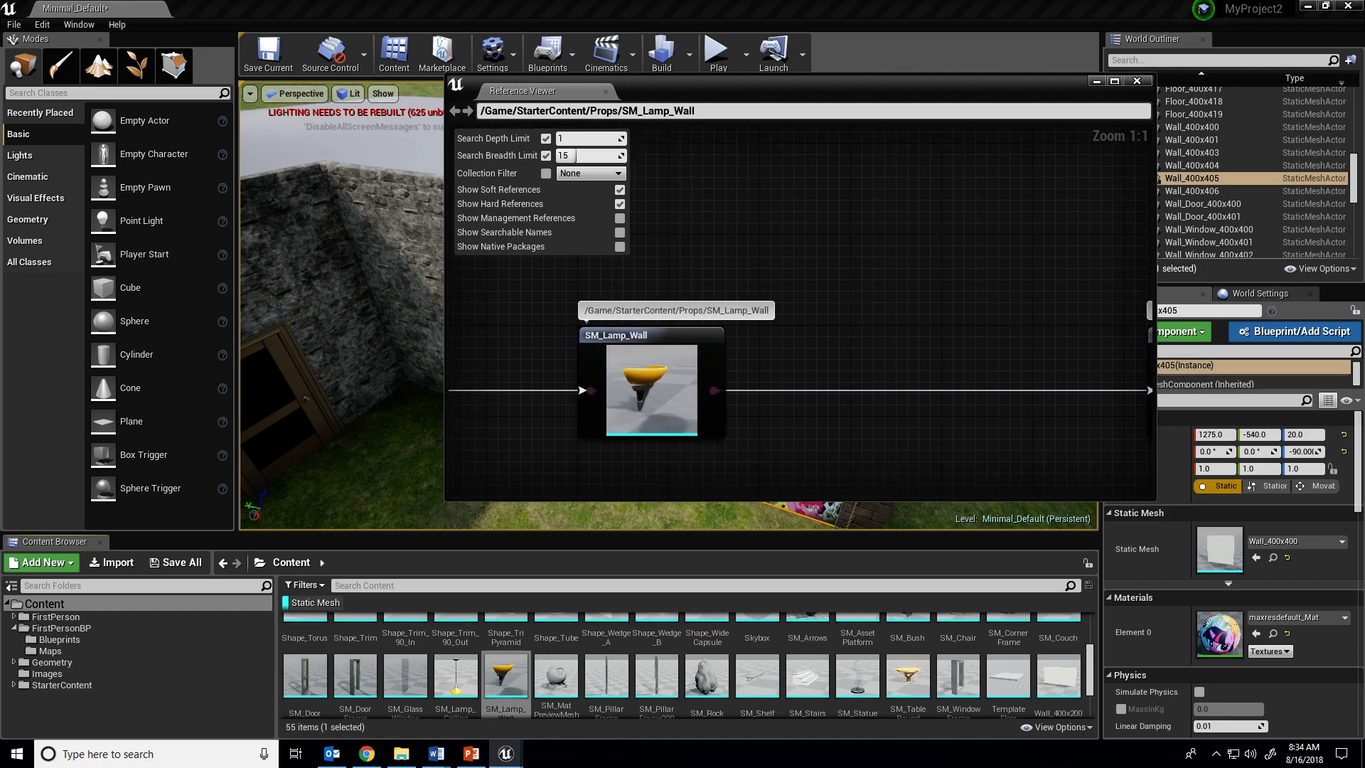
right_click_drag(1135, 345, 901, 345)
right_click_drag(690, 337, 1042, 339)
right_click_drag(505, 337, 871, 351)
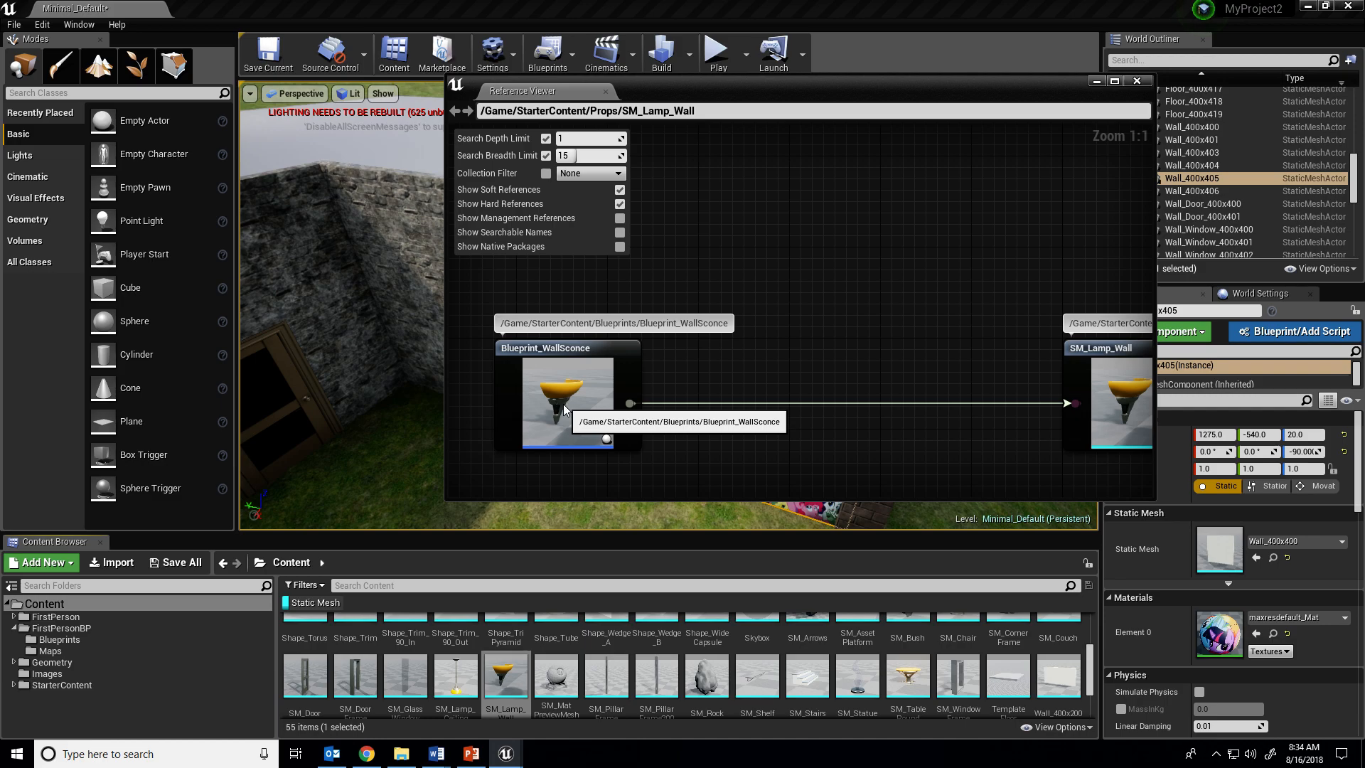
Step: Refocus the reference graph on Blueprint_WallSconce and examine the maps that reference it
double_click(608, 445)
right_click_drag(576, 463, 1316, 409)
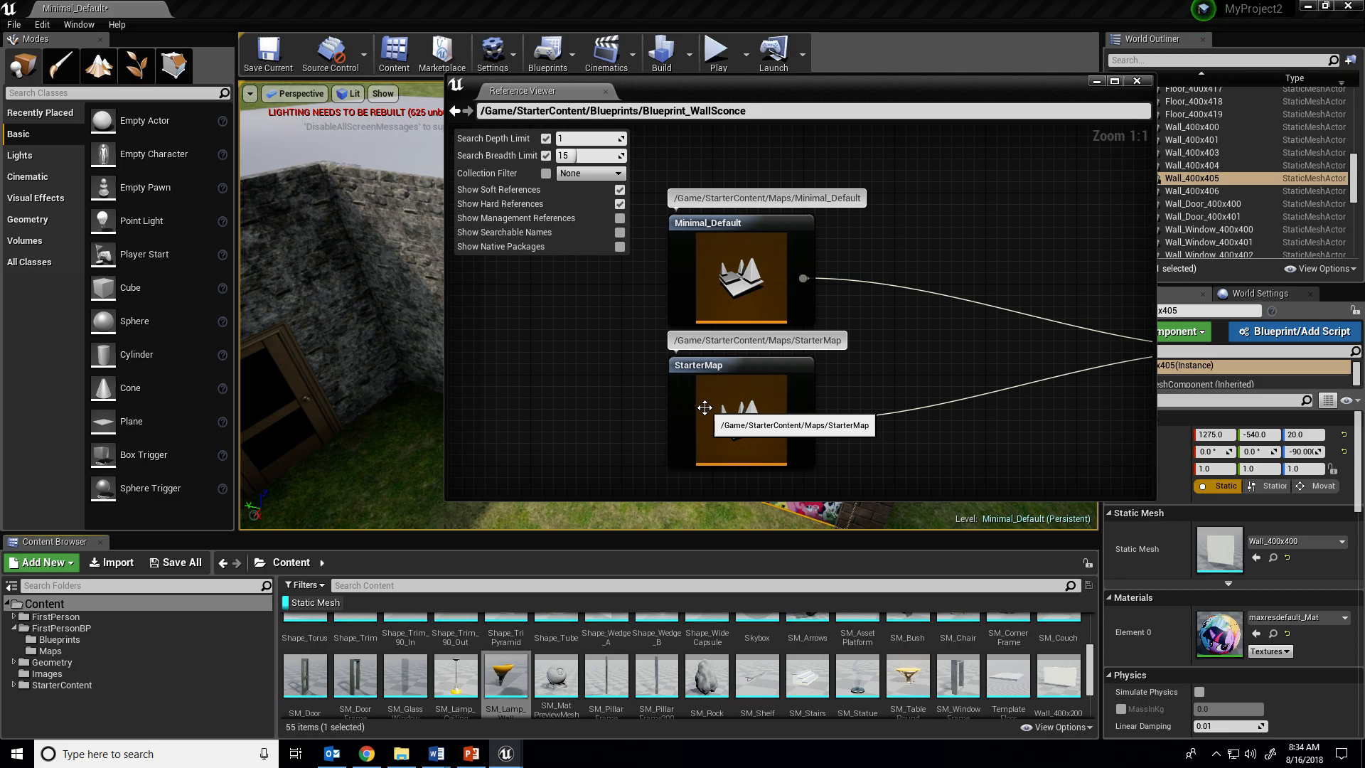
left_click(736, 308)
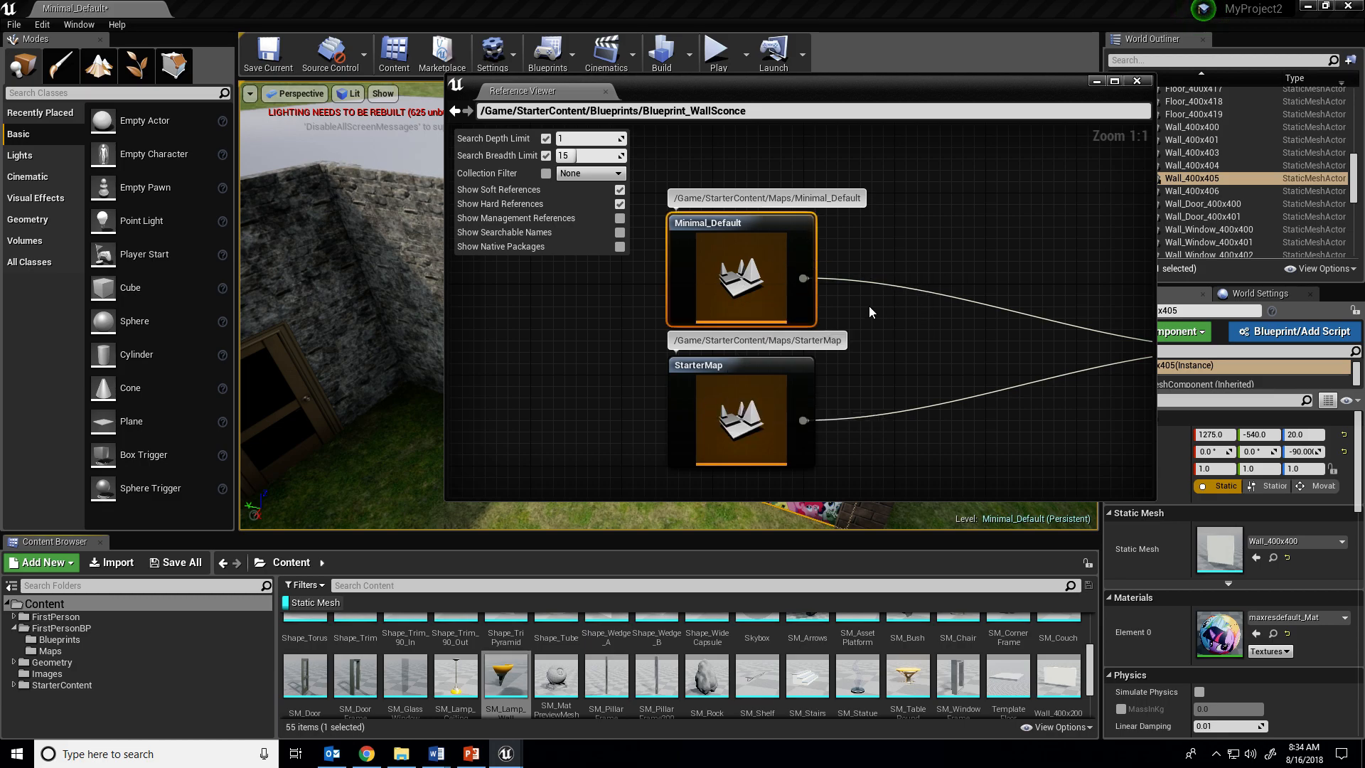
right_click_drag(895, 256, 573, 338)
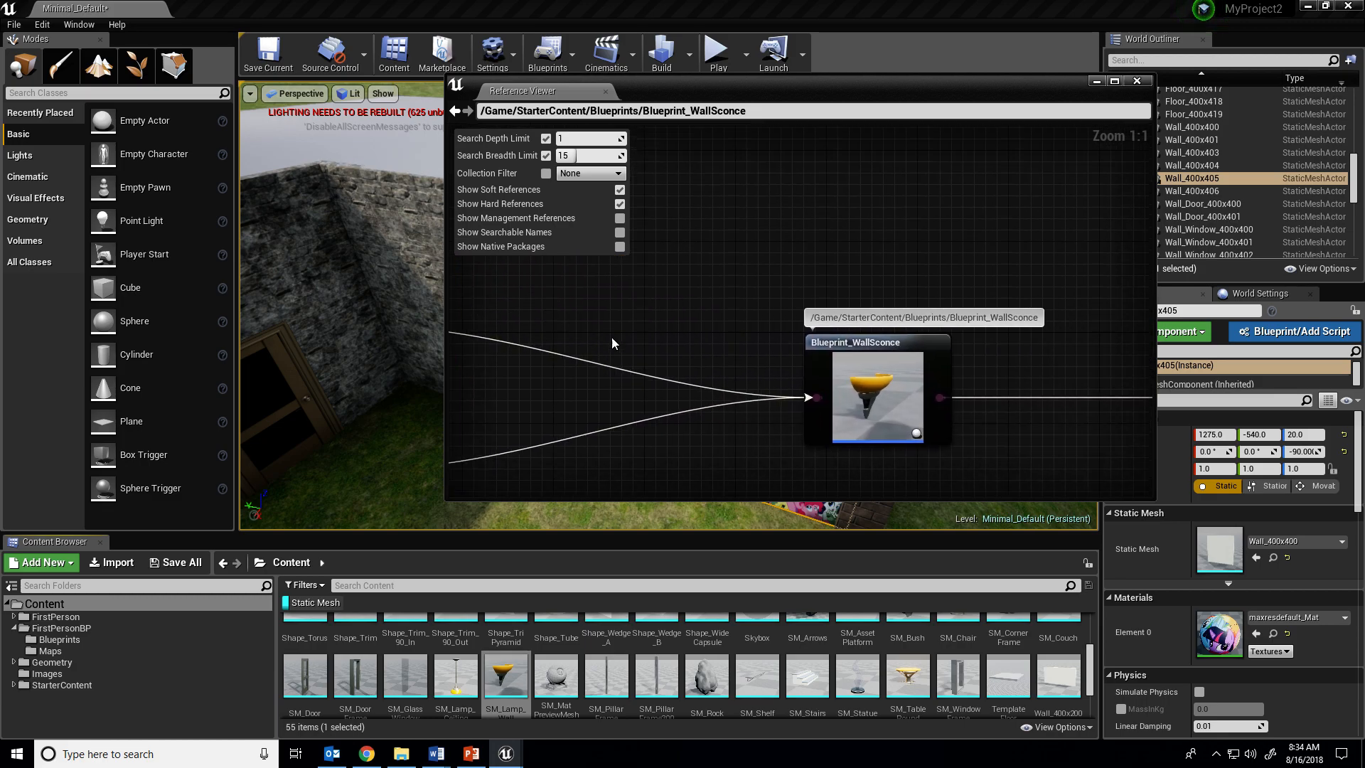
left_click_drag(906, 90, 769, 94)
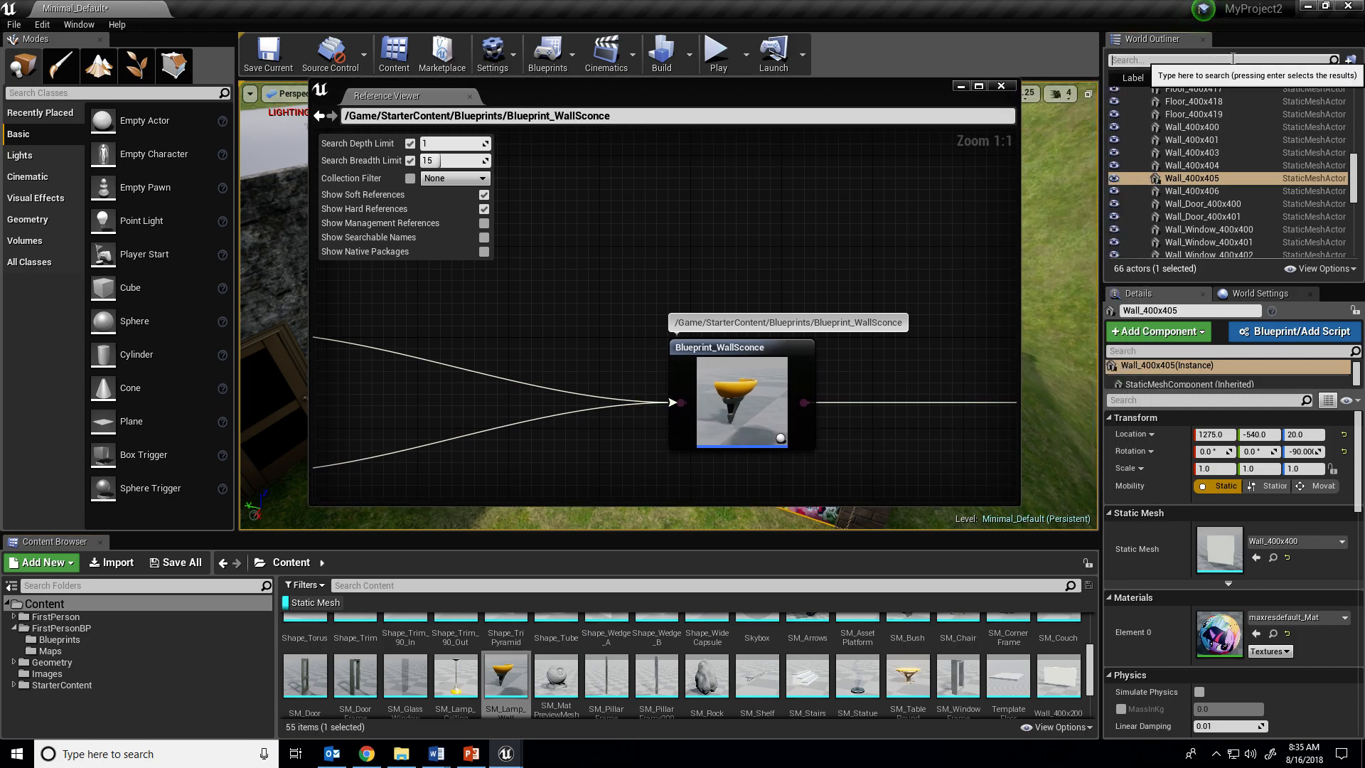
Step: Search the World Outliner for "wall", open the Blueprint_WallSconce actor's blueprint to view it, and close the blueprint editor
left_click(1233, 59)
type("wall")
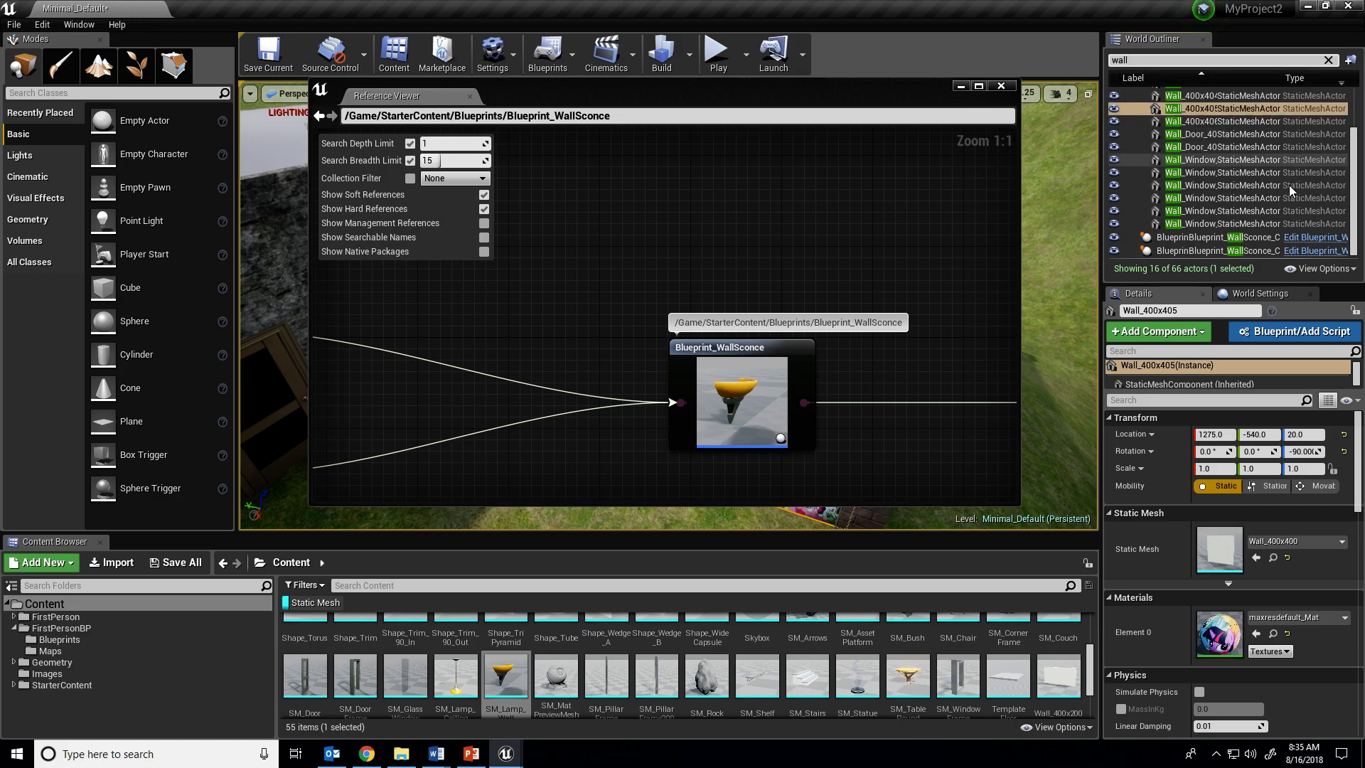
left_click(1319, 244)
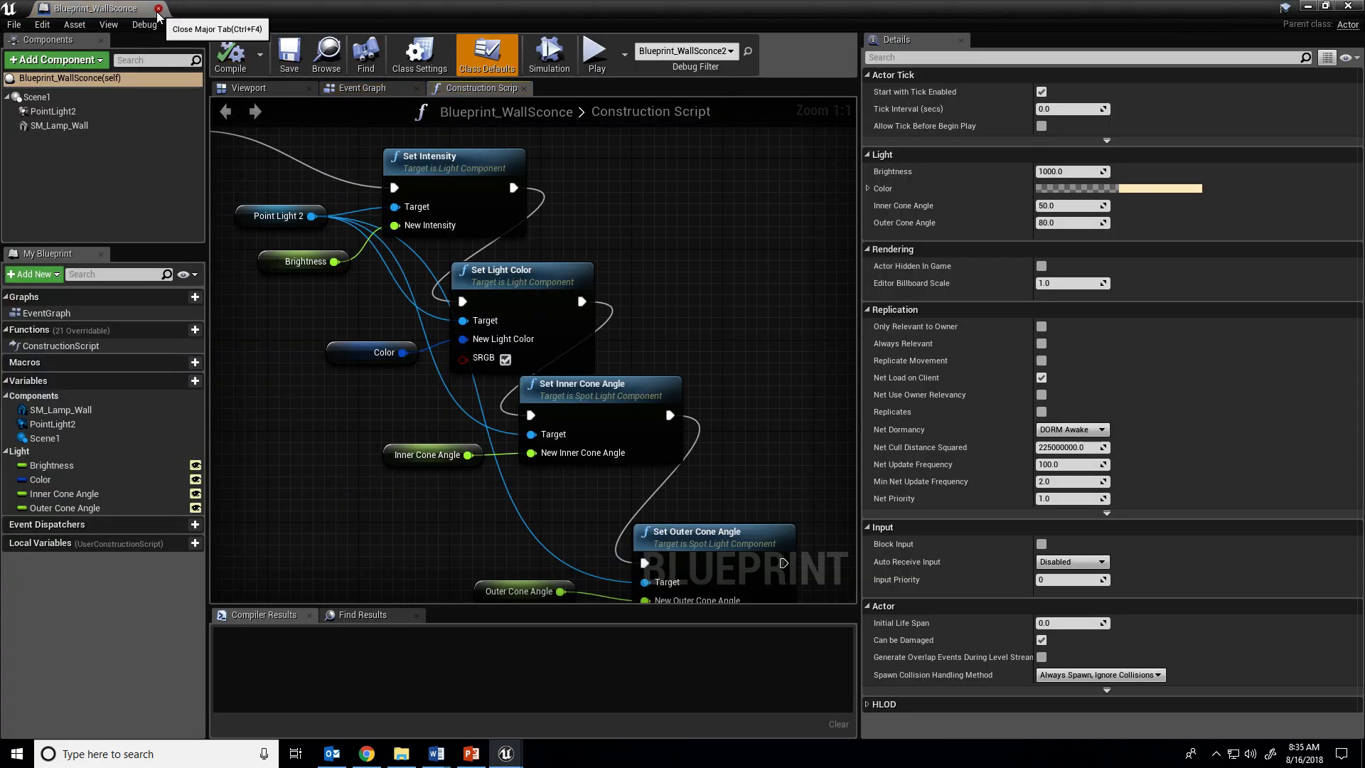
left_click(158, 8)
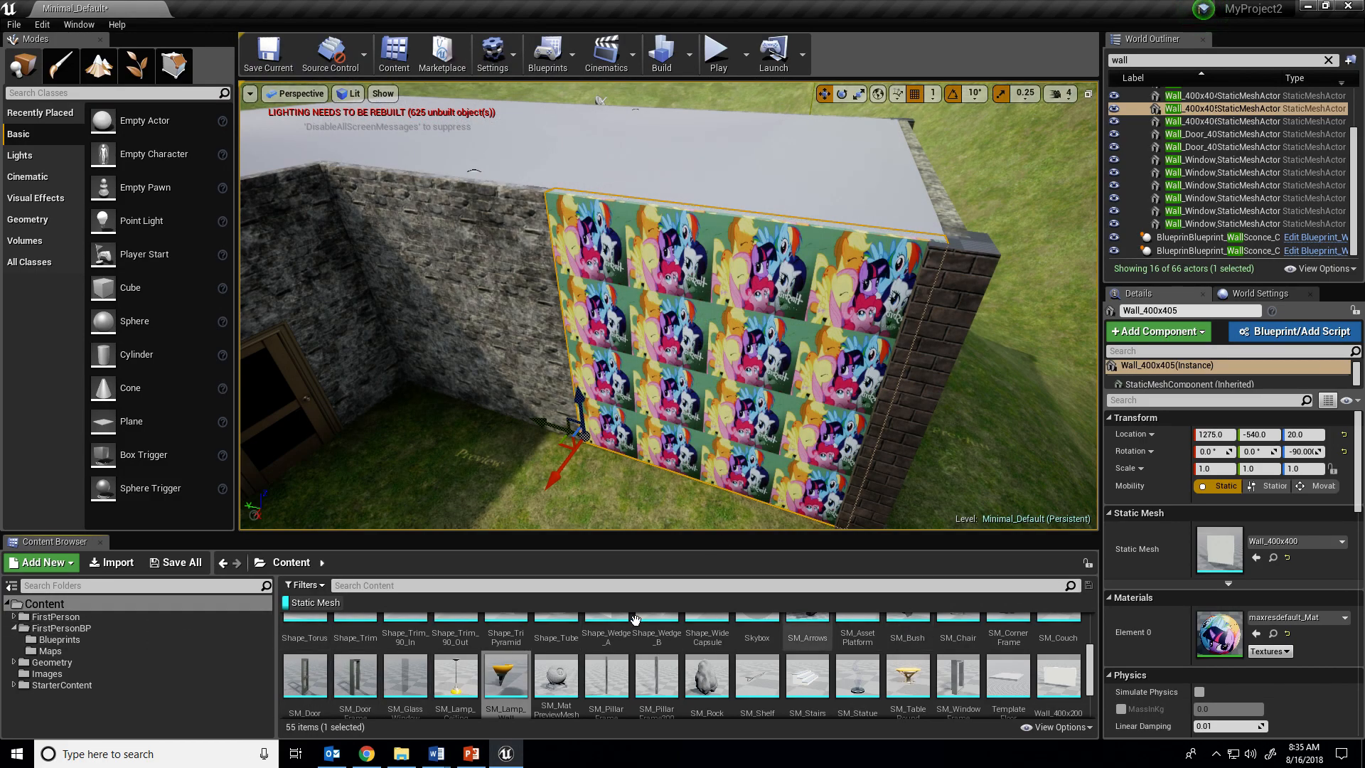
Step: Turn off the Static Mesh filter and show the contents of the FirstPerson Animations folder
left_click(322, 607)
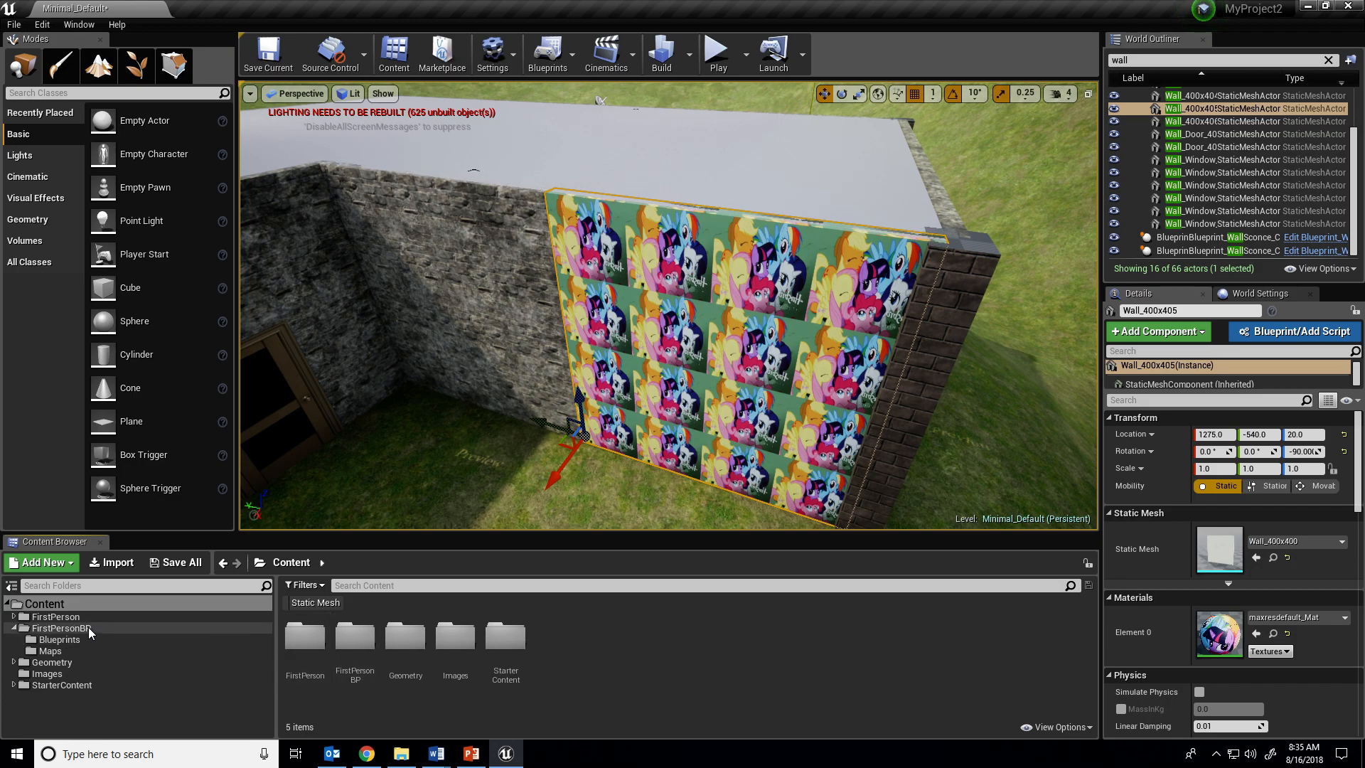
left_click(15, 617)
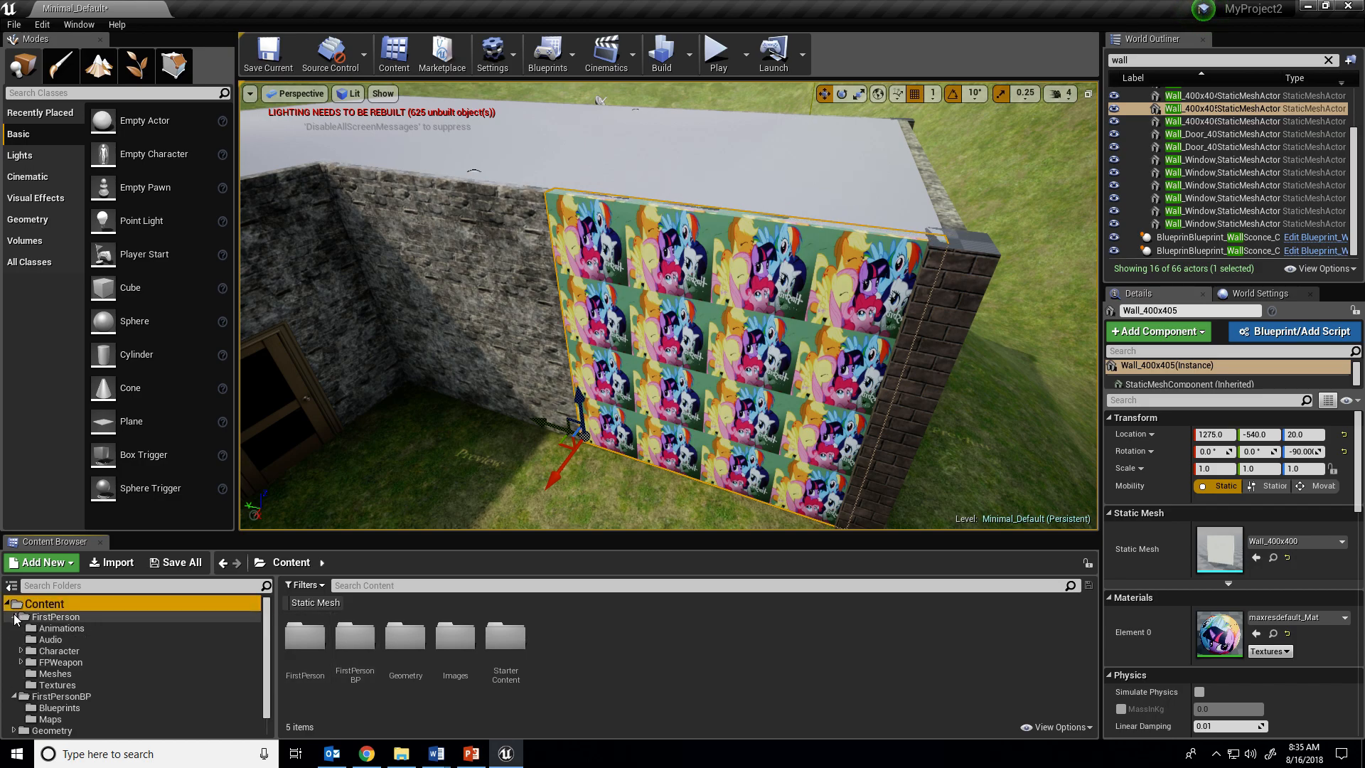
left_click(44, 629)
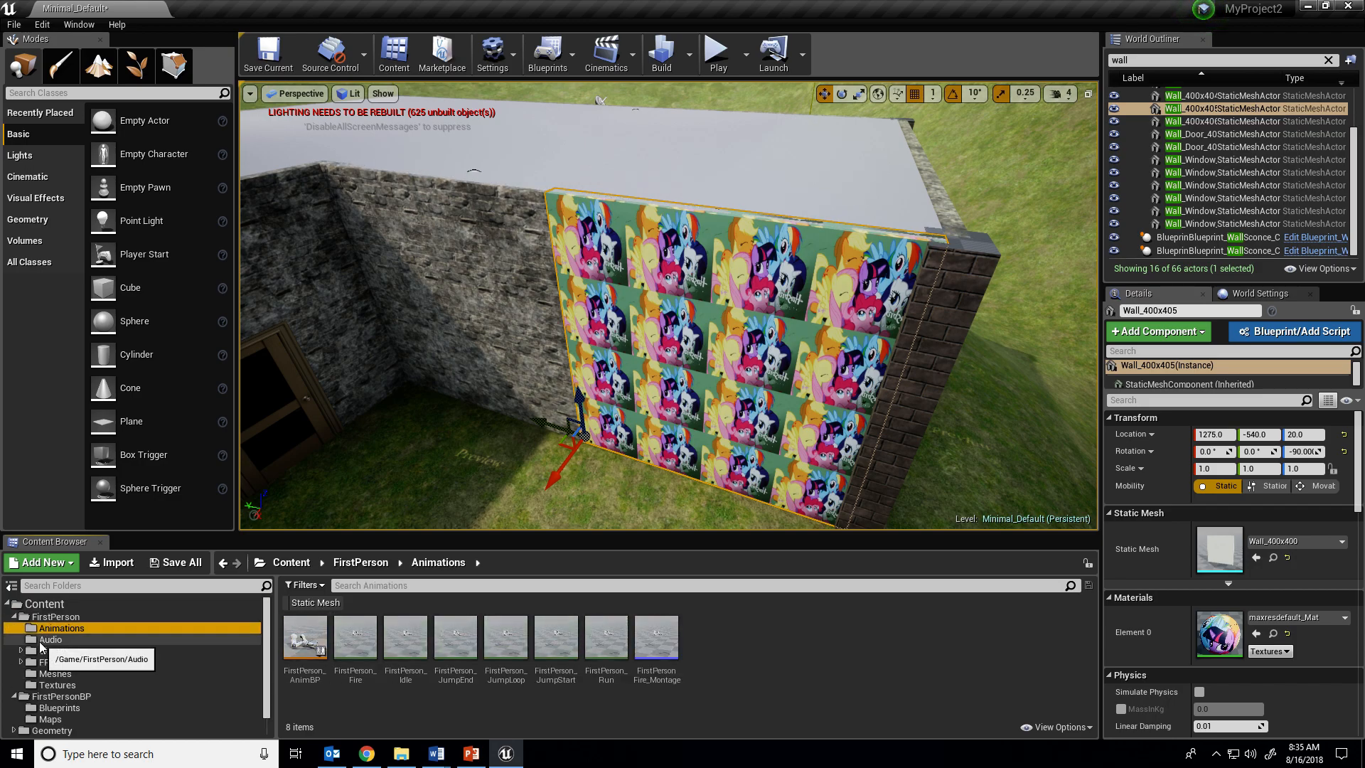
Step: View the FirstPerson_AnimBP asset's references in the Reference Viewer, and close the viewer
right_click(292, 637)
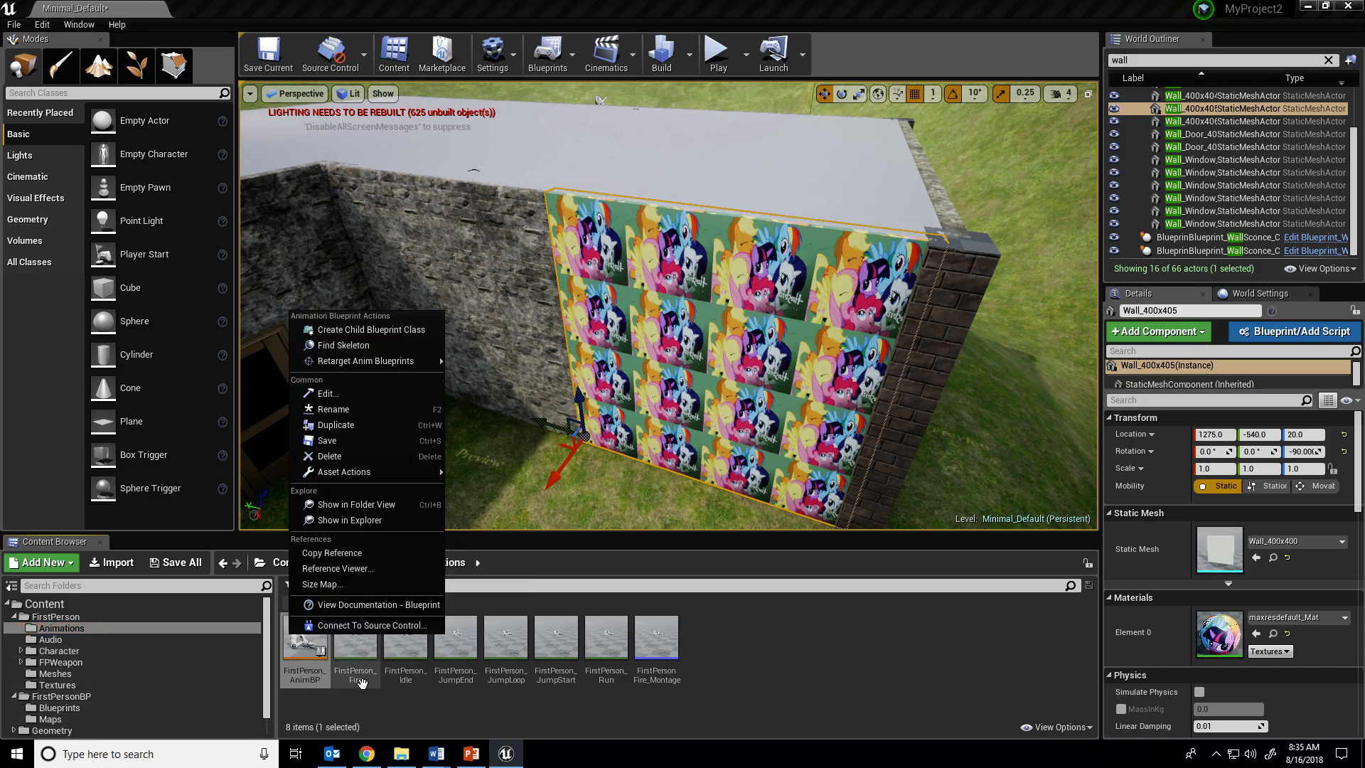
mouse_move(407, 471)
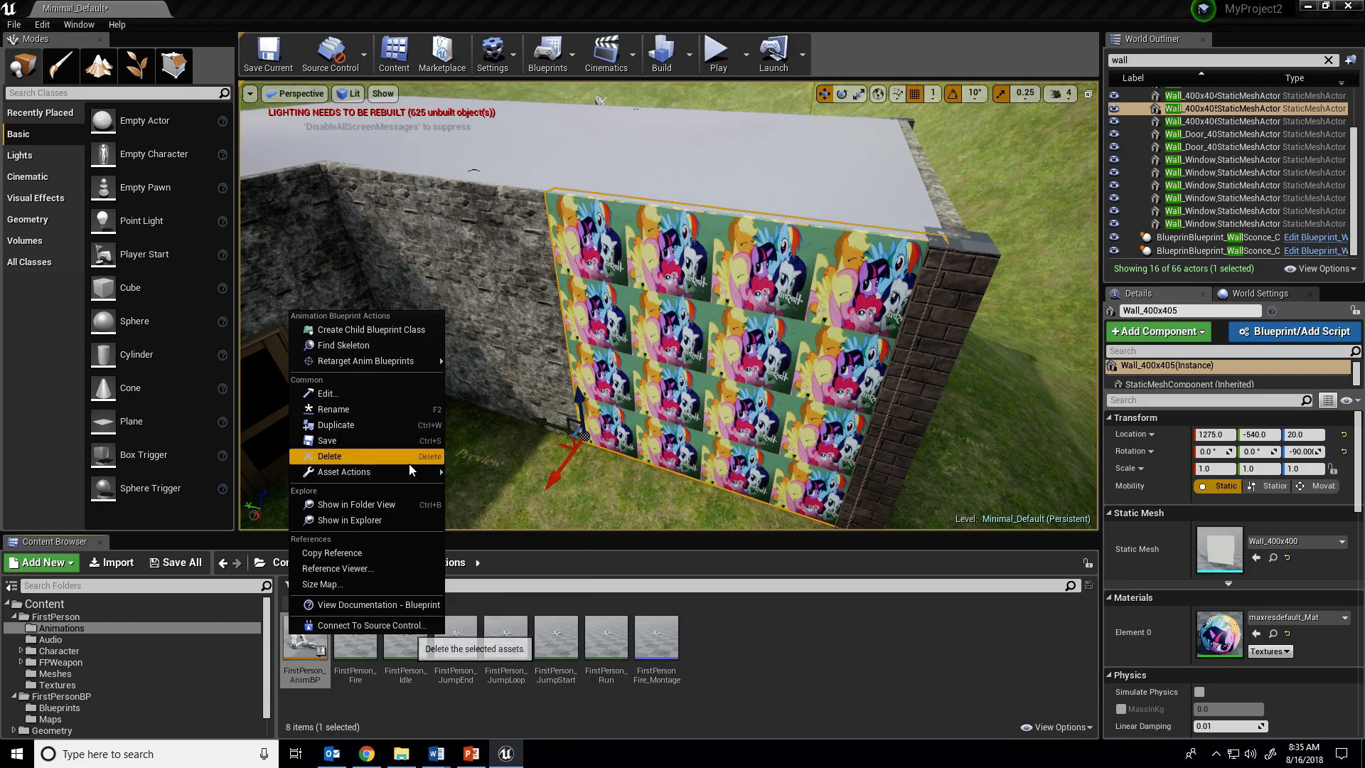
left_click(388, 569)
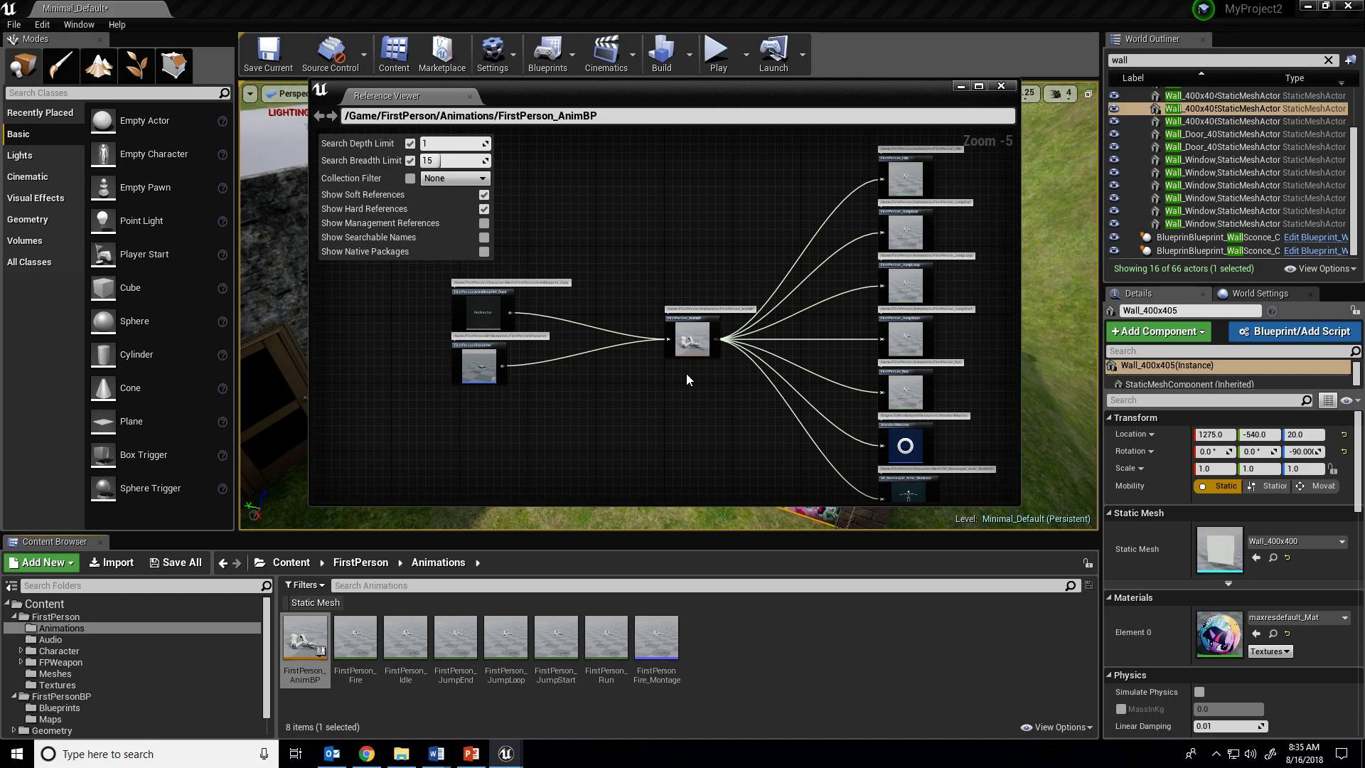
left_click(1001, 87)
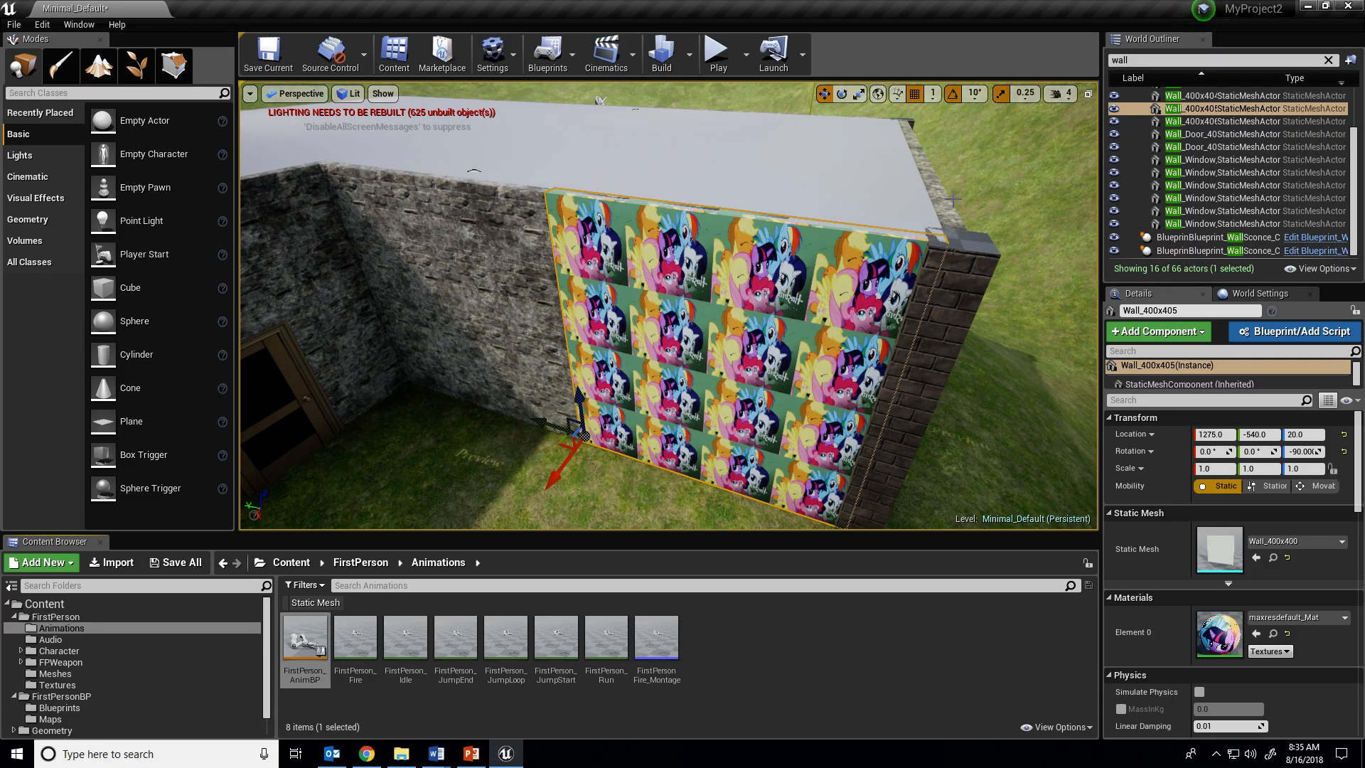